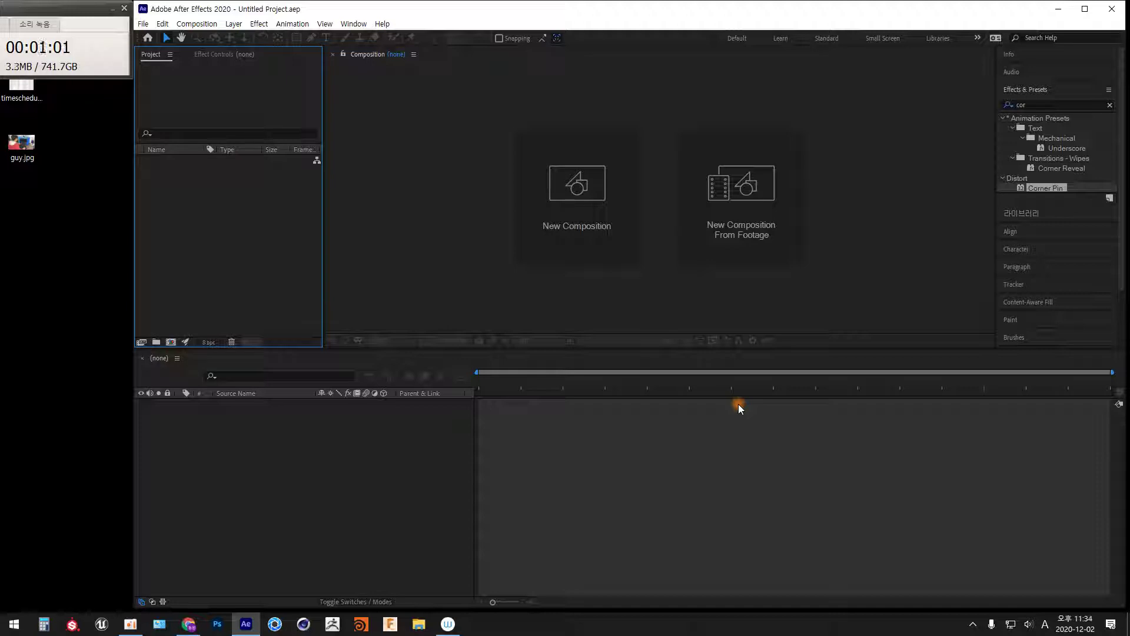
Reset the All Panels workspace to its saved layout
{"action": "left_click", "coordinate": [436, 446]}
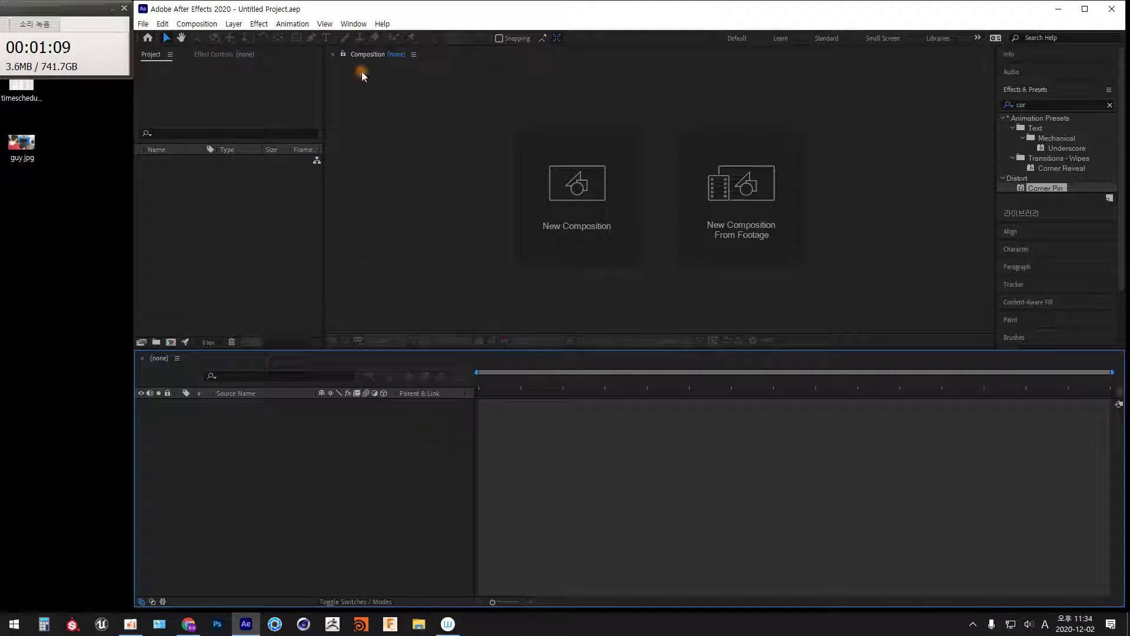
{"action": "left_click", "coordinate": [354, 24]}
{"action": "mouse_move", "coordinate": [534, 37]}
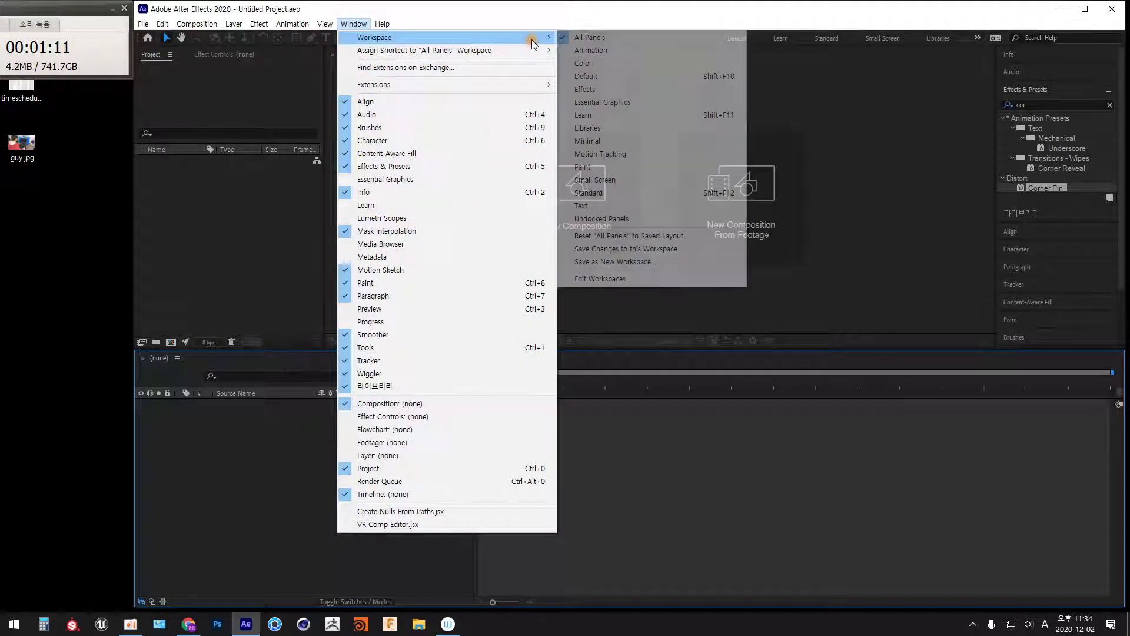
{"action": "left_click", "coordinate": [612, 236]}
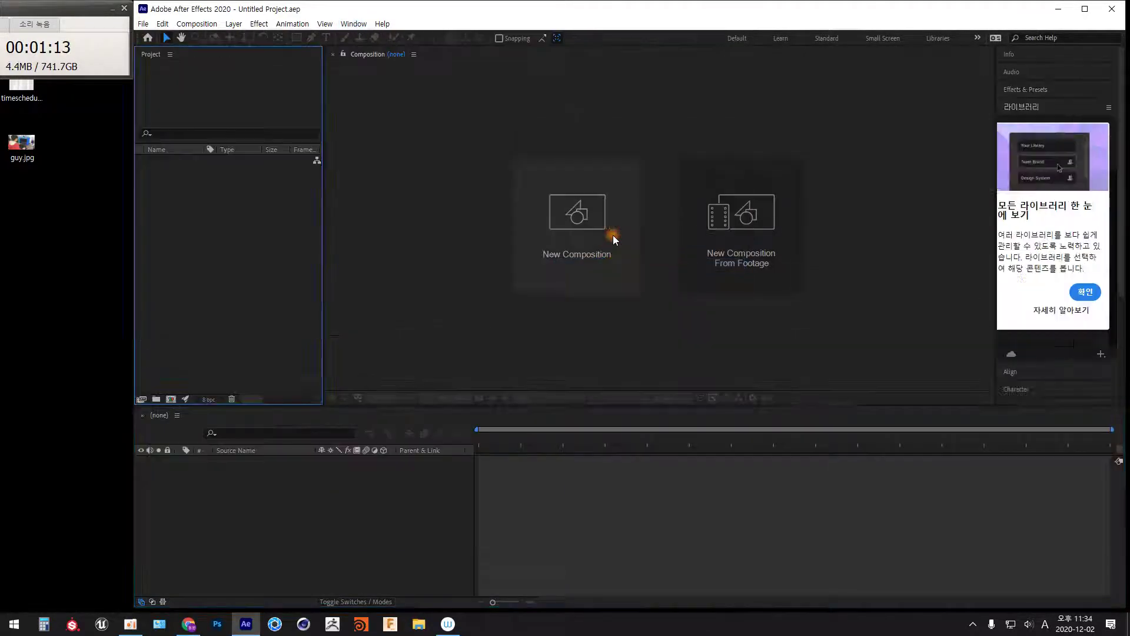
Import the video AES_#2_비디오재생속도 조정(소스).mp4 from the 다운로드 (Downloads) folder into the project
{"action": "double_click", "coordinate": [254, 245]}
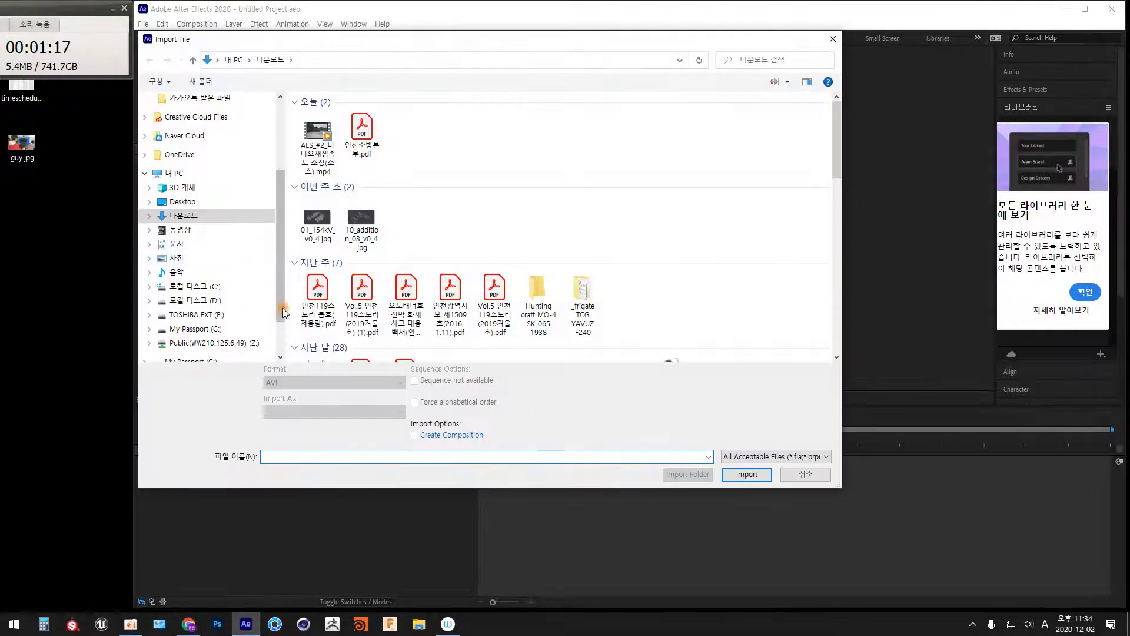
{"action": "left_click", "coordinate": [318, 135]}
{"action": "left_click", "coordinate": [747, 474]}
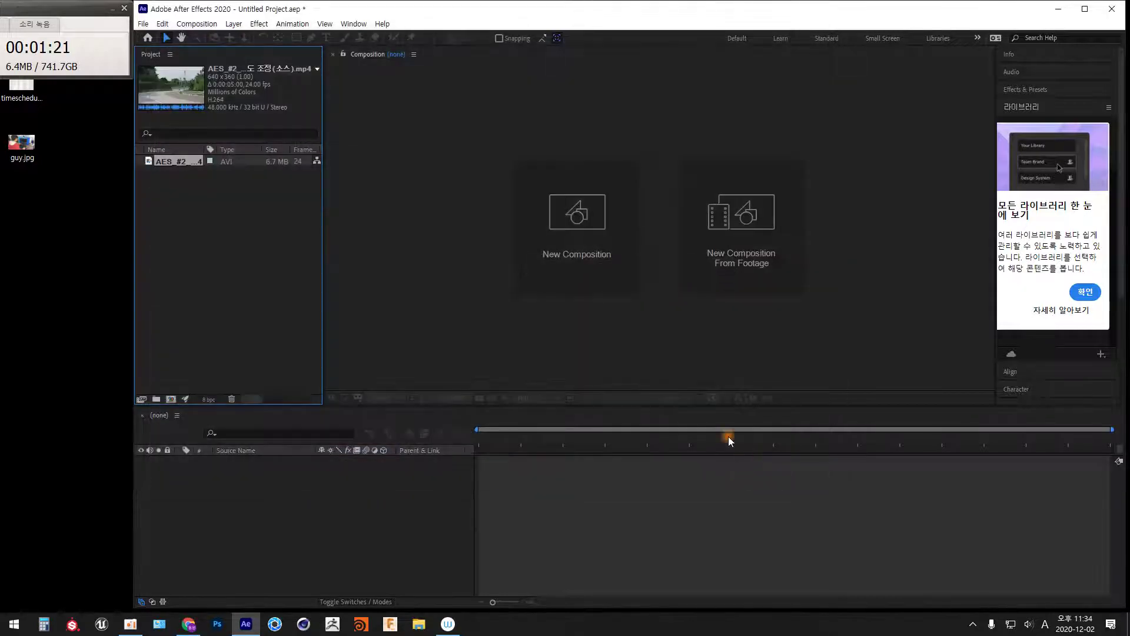
Import the image guy.jpg from the Desktop folder into the project
{"action": "double_click", "coordinate": [269, 280]}
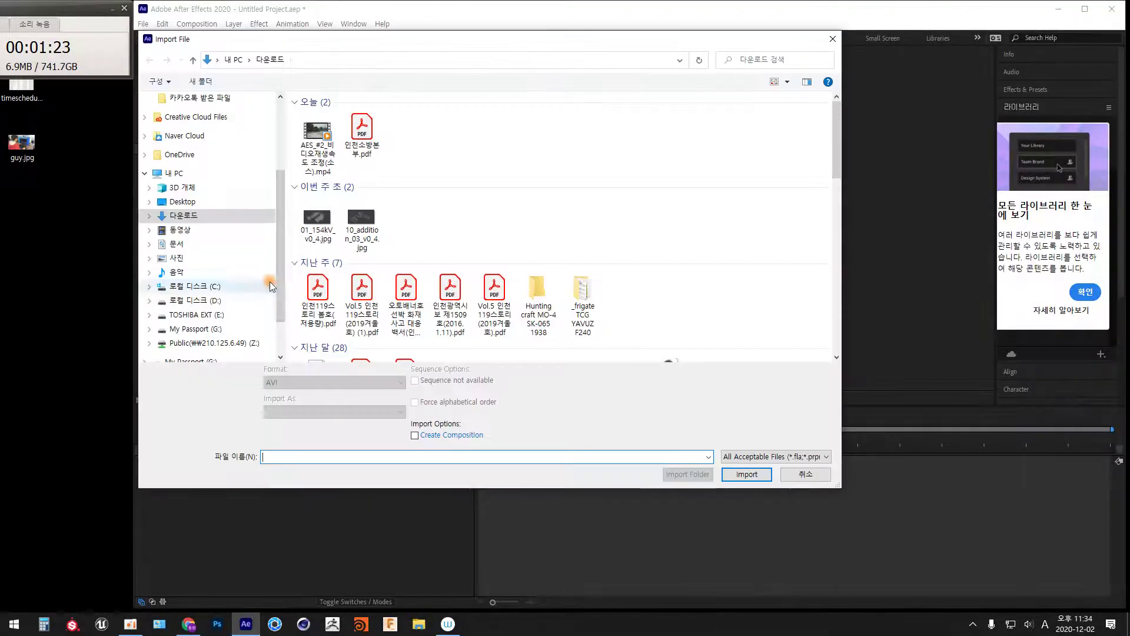
{"action": "left_click", "coordinate": [182, 201]}
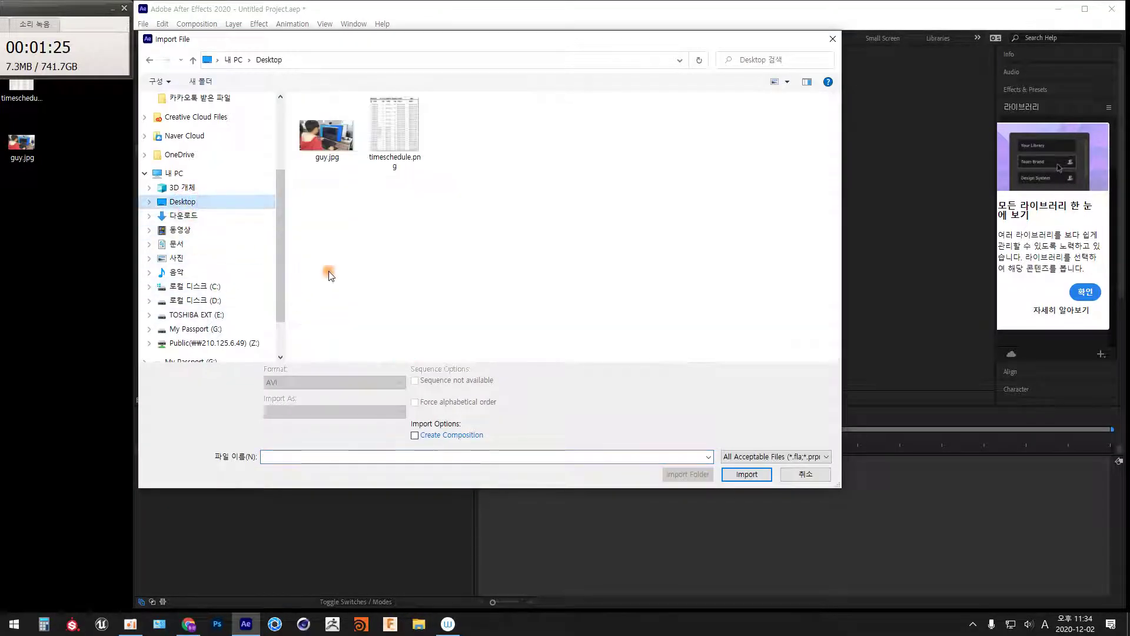
{"action": "left_click", "coordinate": [326, 132]}
{"action": "left_click", "coordinate": [746, 474]}
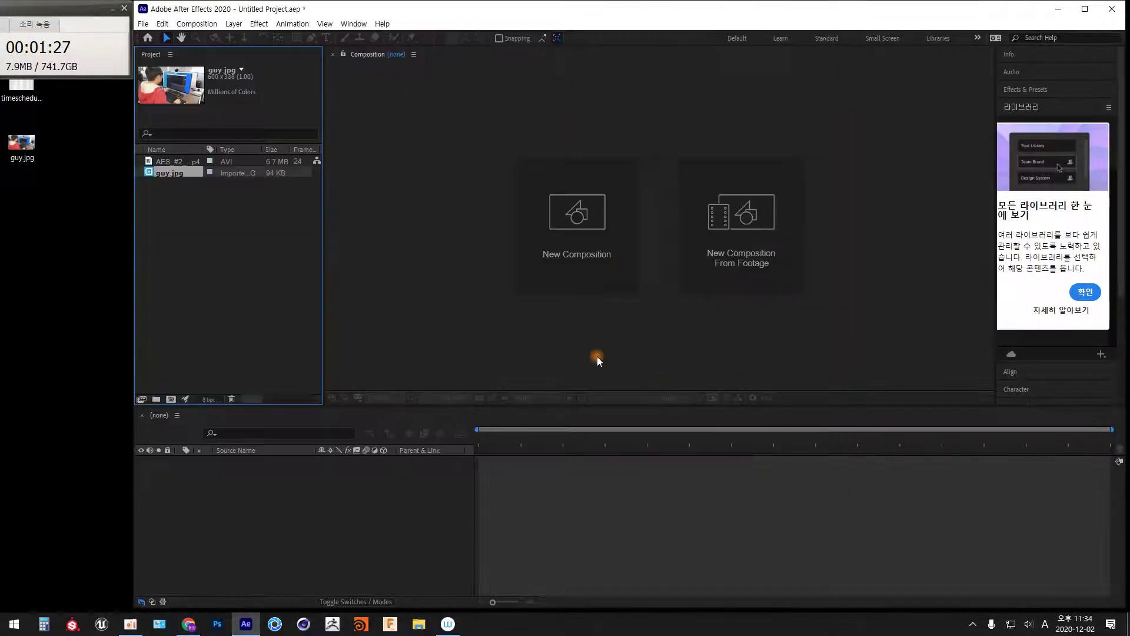
Play the imported AES_#2 road video and view guy.jpg in the footage viewer
{"action": "left_click", "coordinate": [172, 162]}
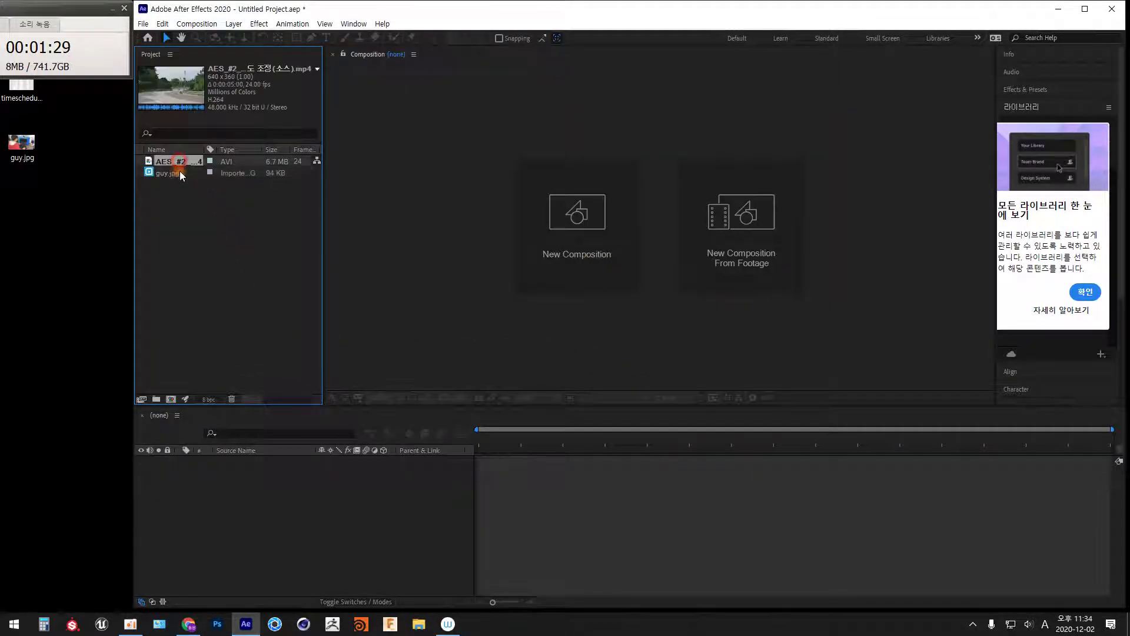
{"action": "double_click", "coordinate": [168, 164]}
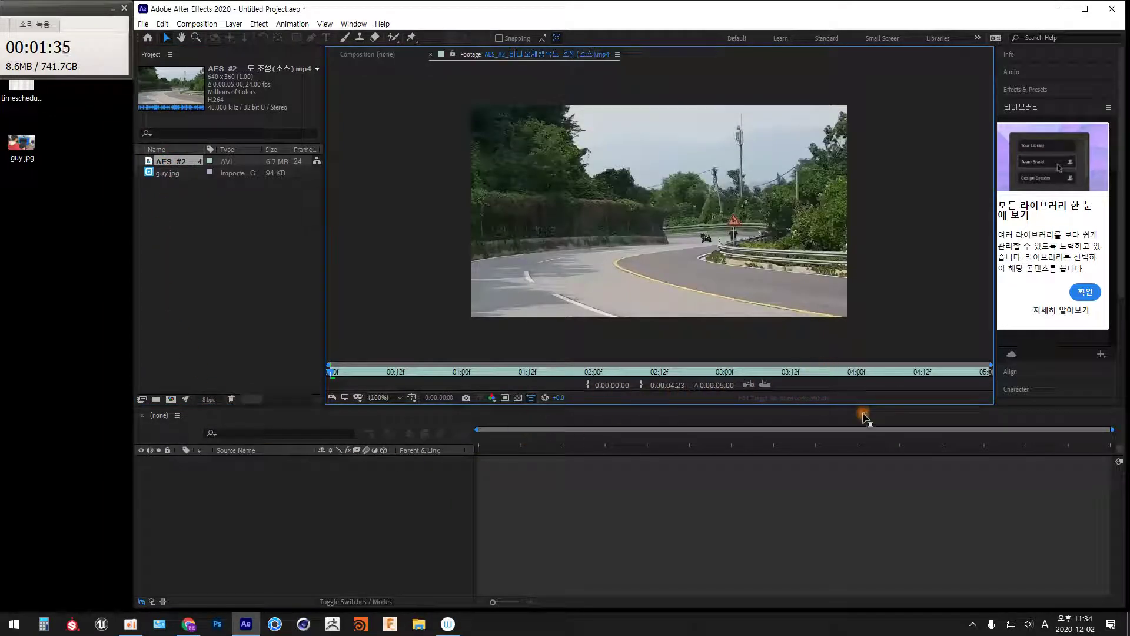
{"action": "key", "text": "space"}
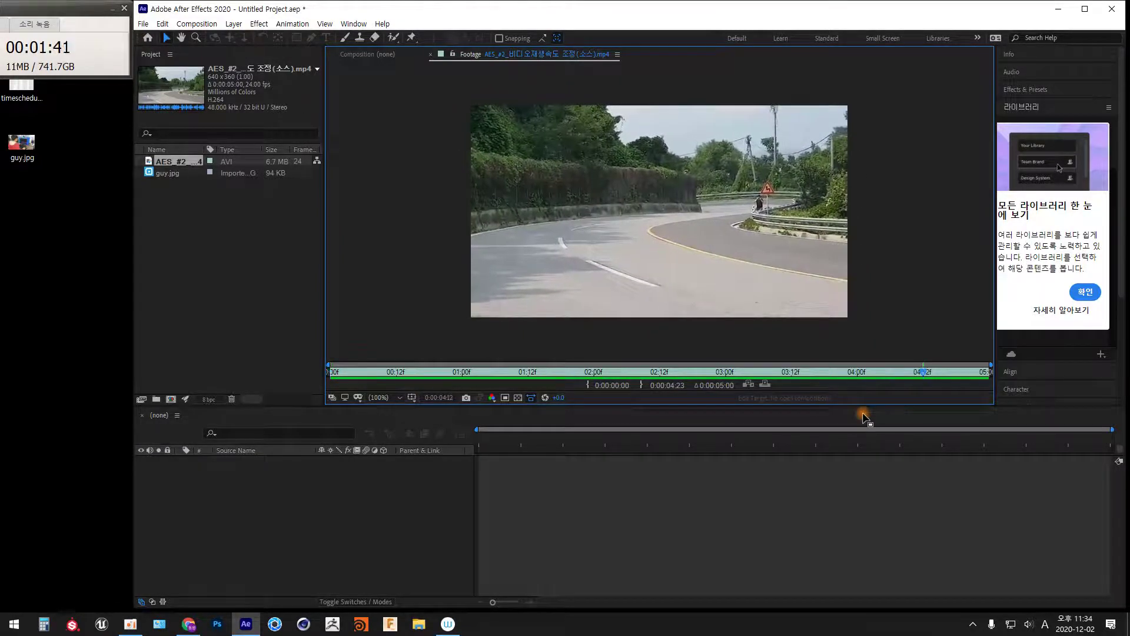
{"action": "double_click", "coordinate": [170, 174]}
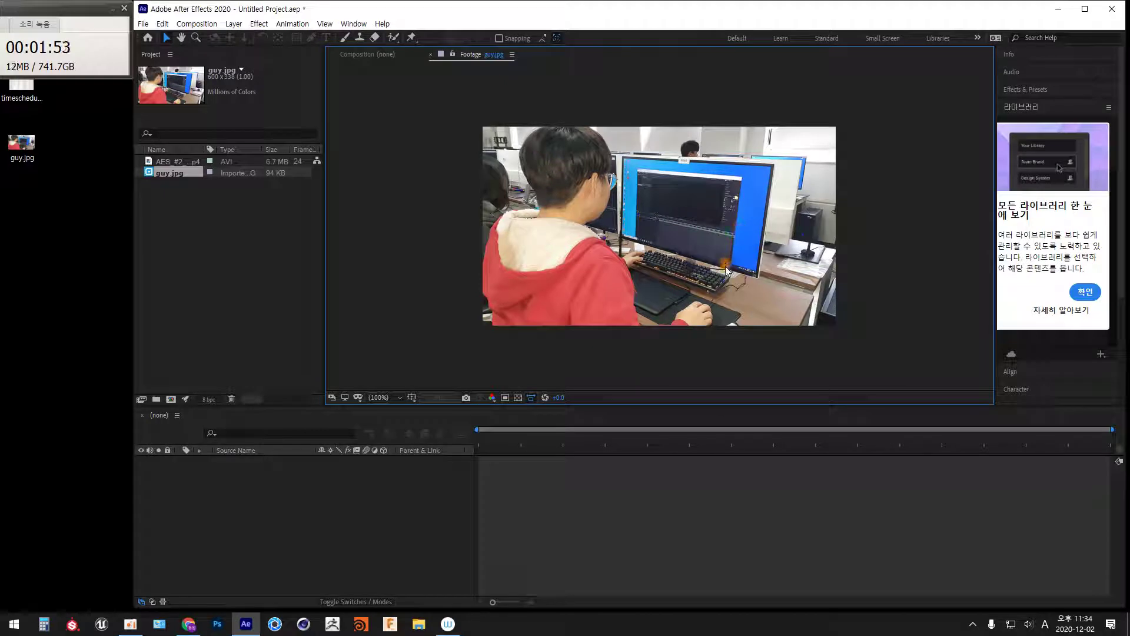
Create a composition from guy.jpg and set its size to 1280 px wide by 720 px high
{"action": "left_click", "coordinate": [233, 281]}
{"action": "left_click_drag", "start_coordinate": [171, 172], "coordinate": [304, 519]}
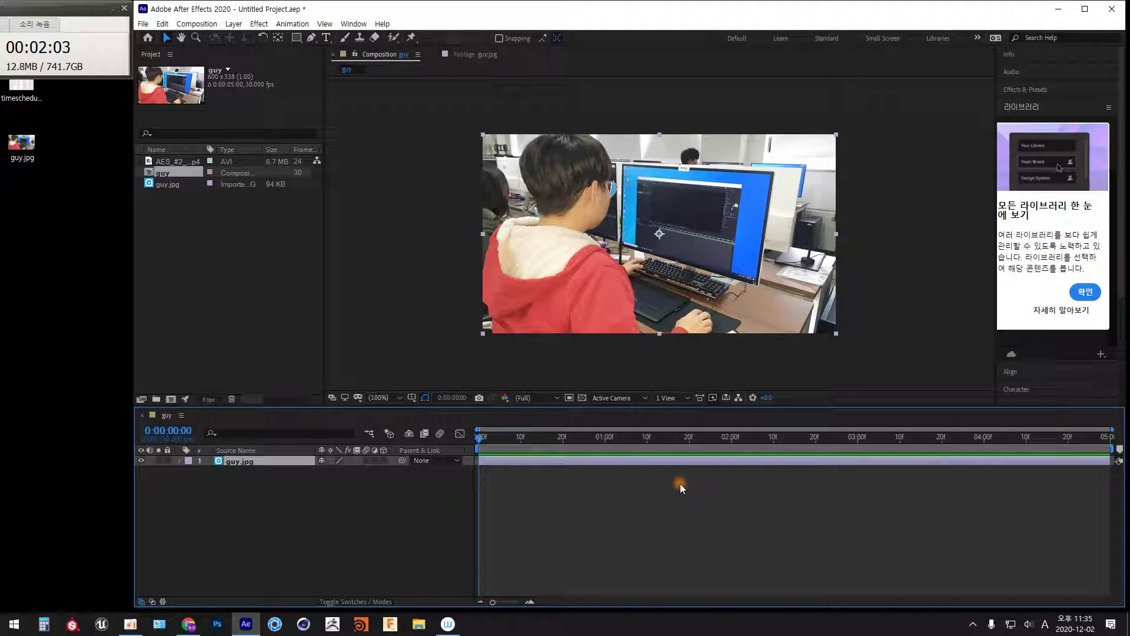
{"action": "key", "text": "ctrl+k"}
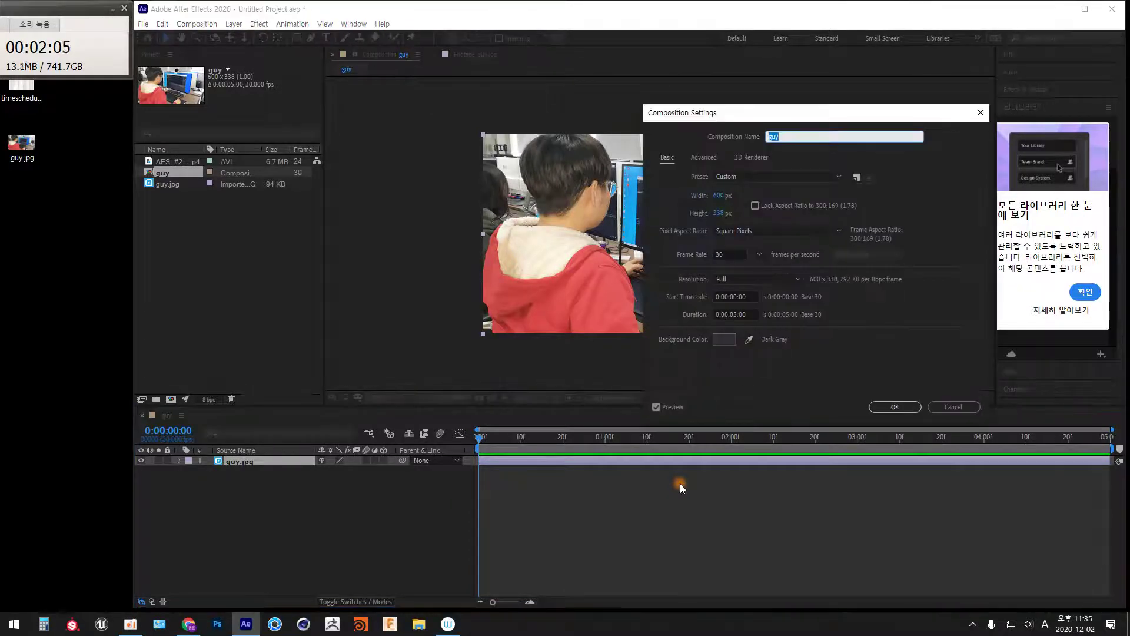
{"action": "left_click_drag", "start_coordinate": [820, 113], "coordinate": [651, 110]}
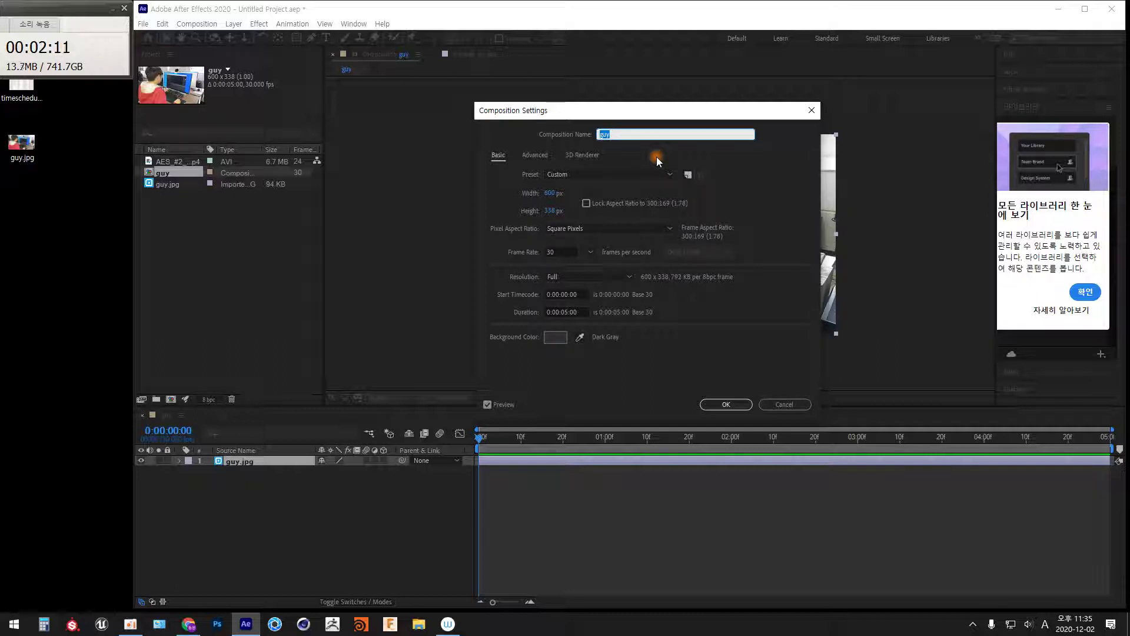
{"action": "left_click", "coordinate": [550, 193]}
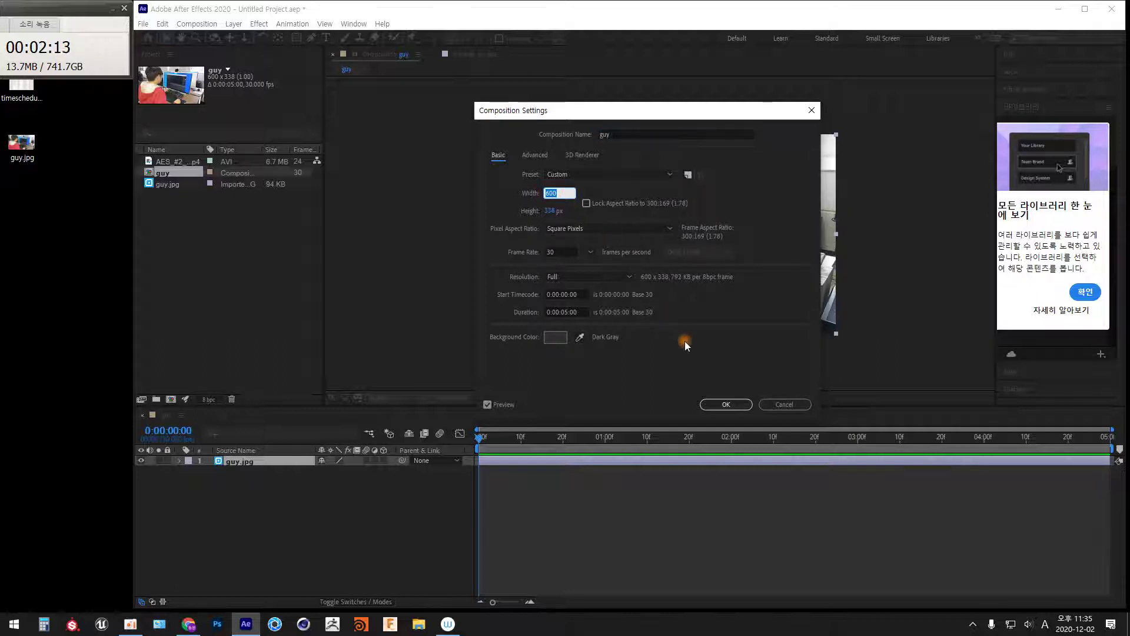
{"action": "type", "text": "12"}
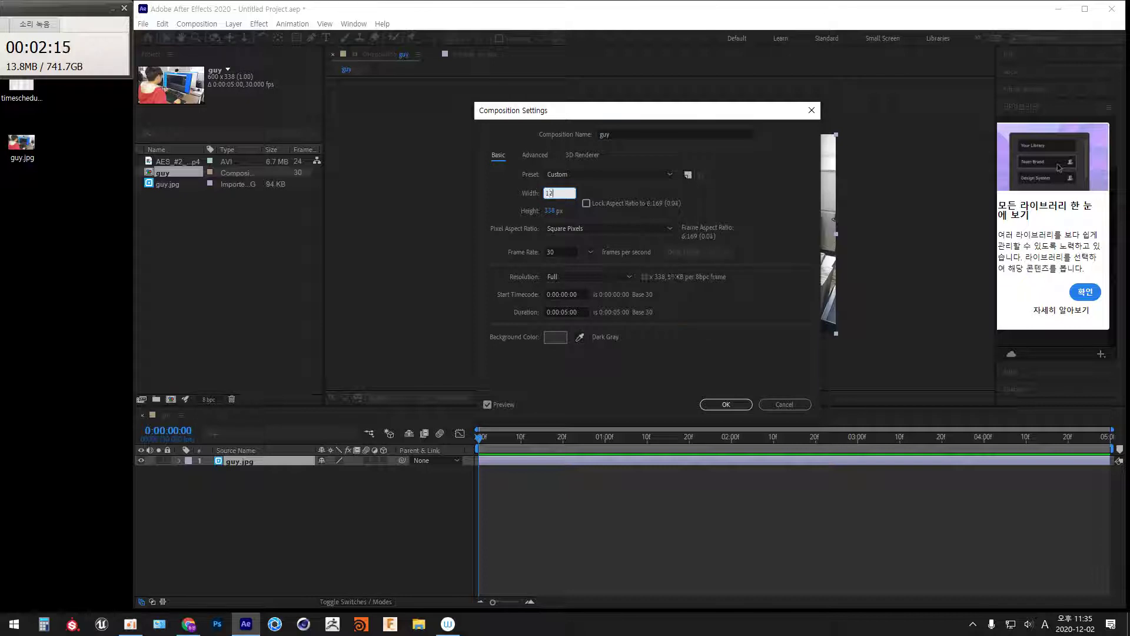
{"action": "type", "text": "80"}
{"action": "key", "text": "Tab"}
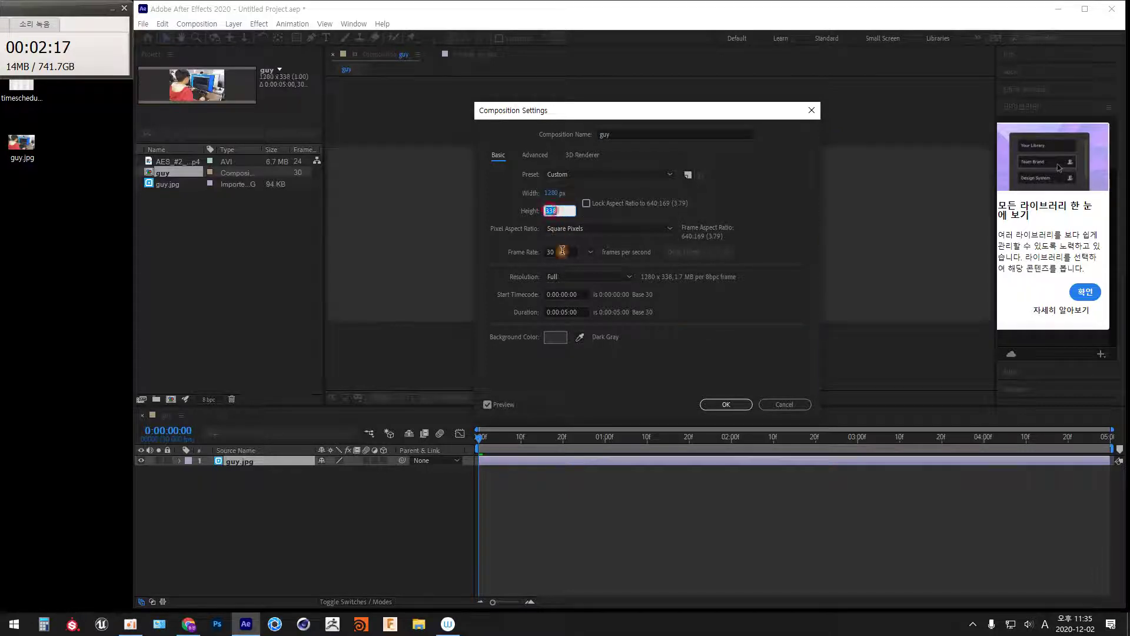
{"action": "type", "text": "72"}
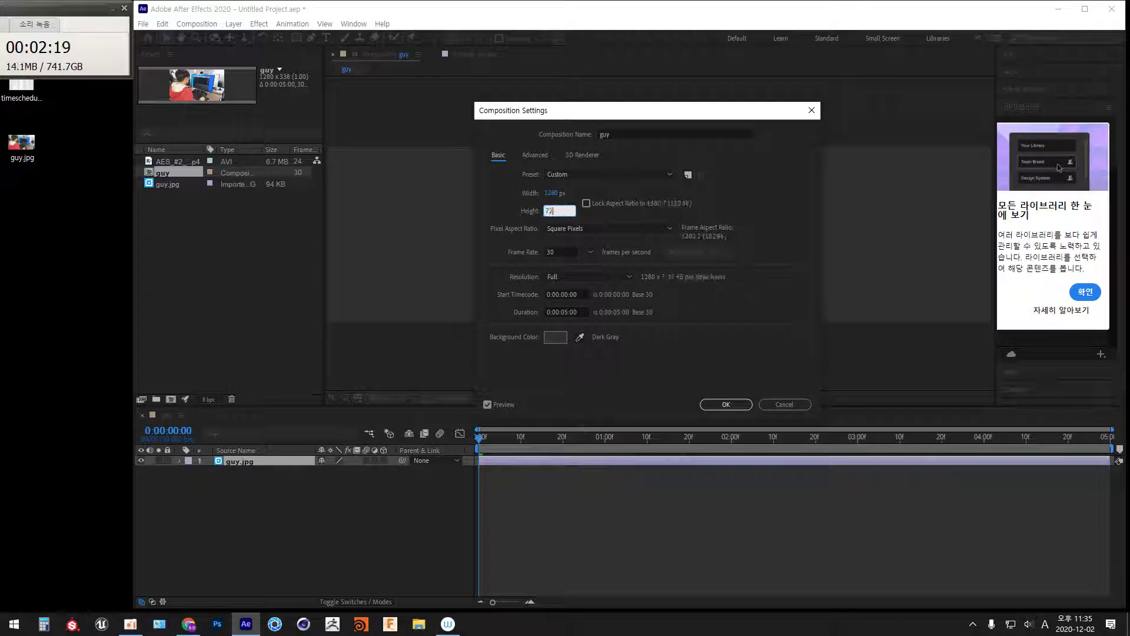
{"action": "type", "text": "0"}
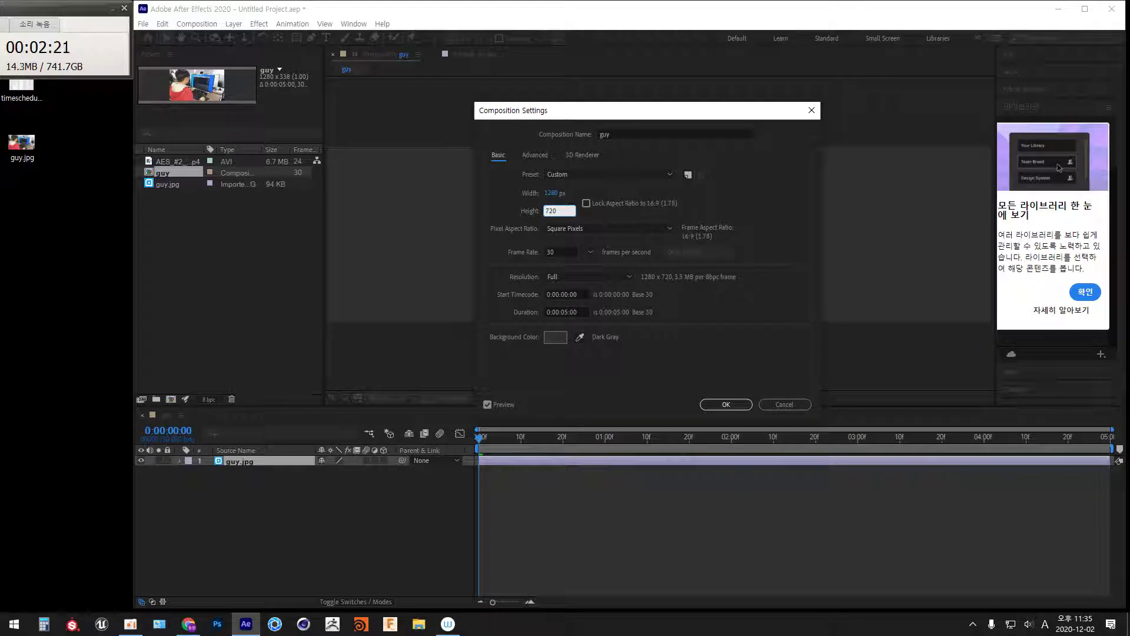
{"action": "left_click", "coordinate": [570, 251]}
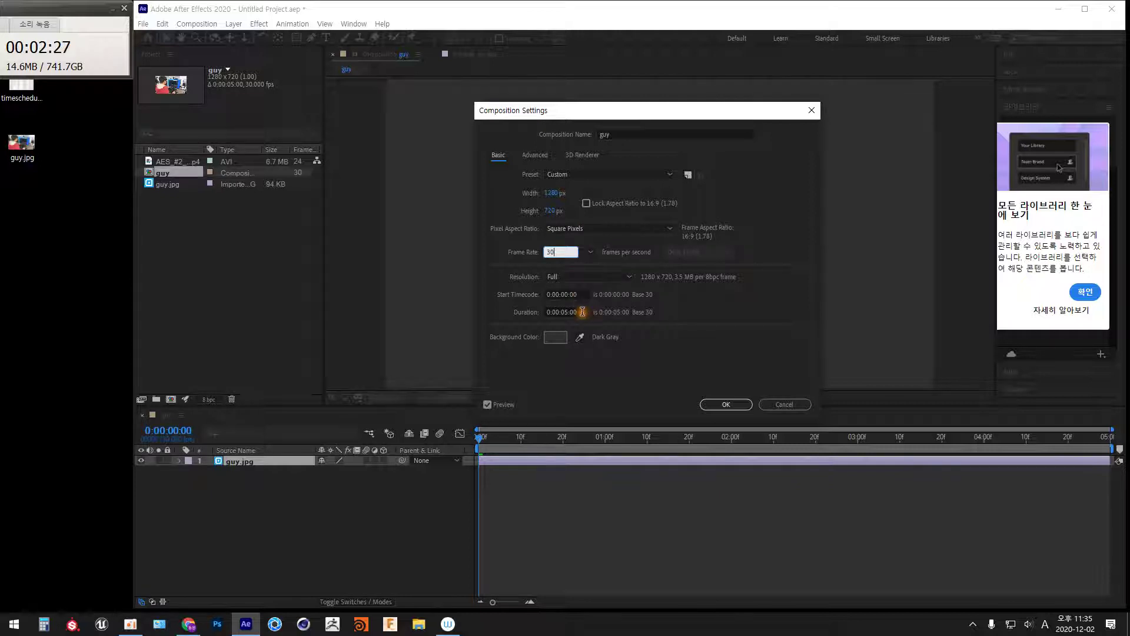
{"action": "left_click", "coordinate": [734, 404]}
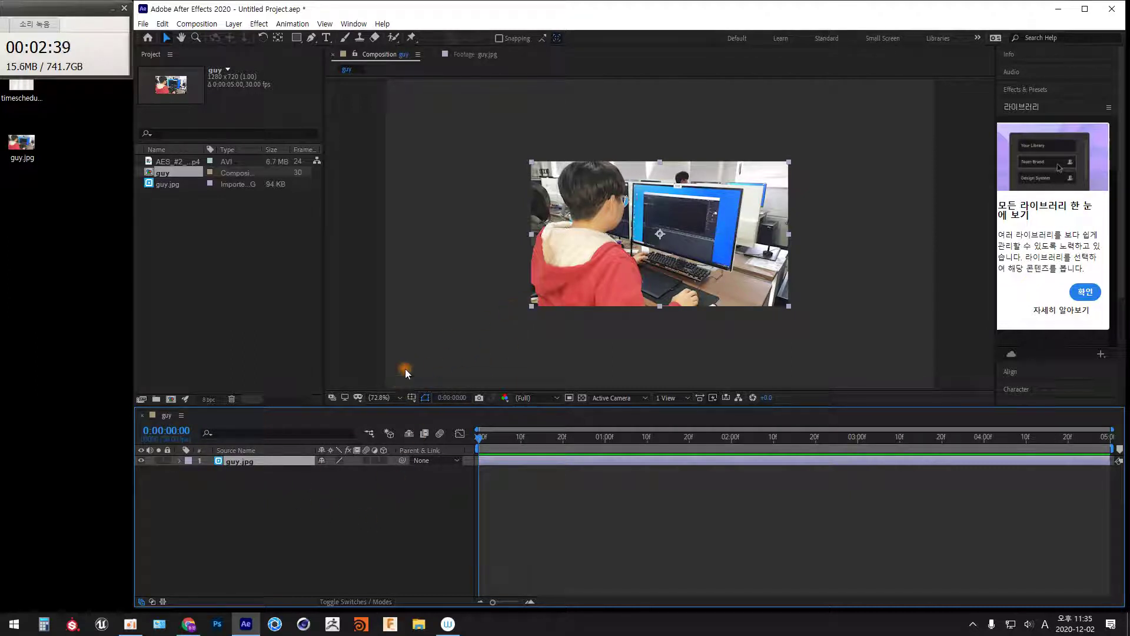
Scale the guy.jpg layer up from its corner to fill the whole composition frame
{"action": "left_click_drag", "start_coordinate": [531, 306], "coordinate": [385, 388]}
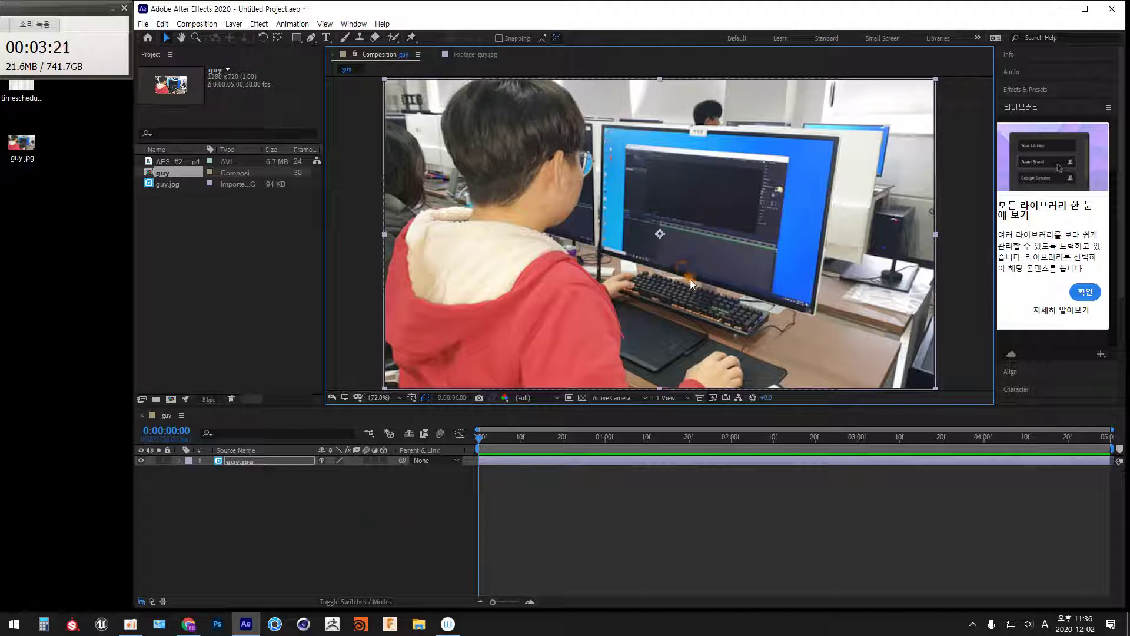
{"action": "left_click", "coordinate": [395, 503]}
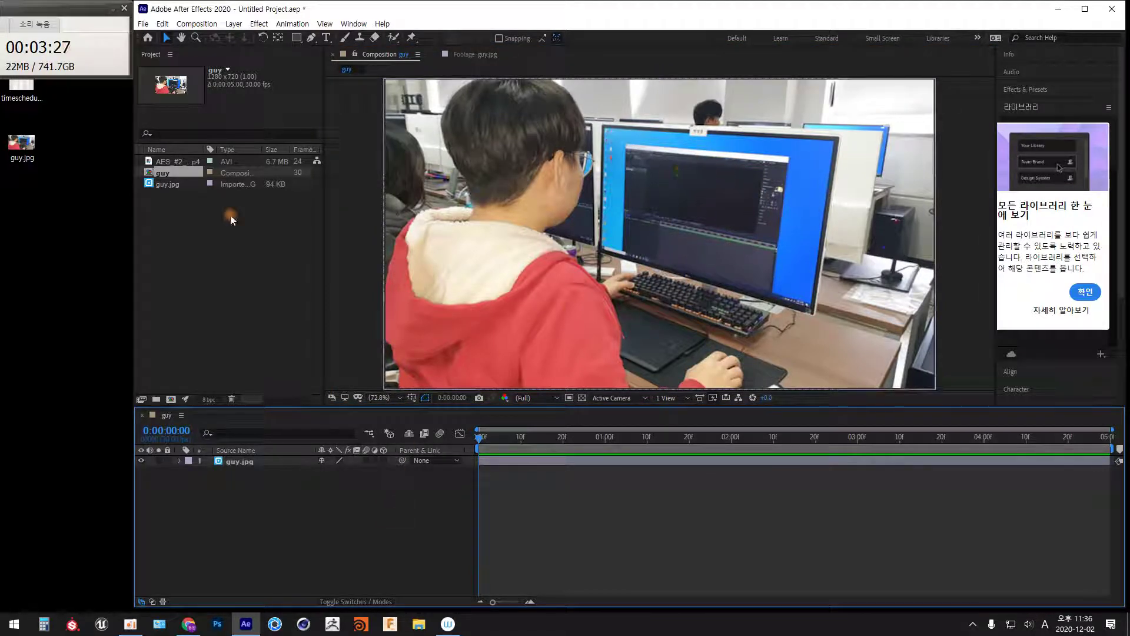
Add the AES_#2 video as a layer above guy.jpg and move it over the computer monitor in the photo
{"action": "left_click", "coordinate": [181, 165]}
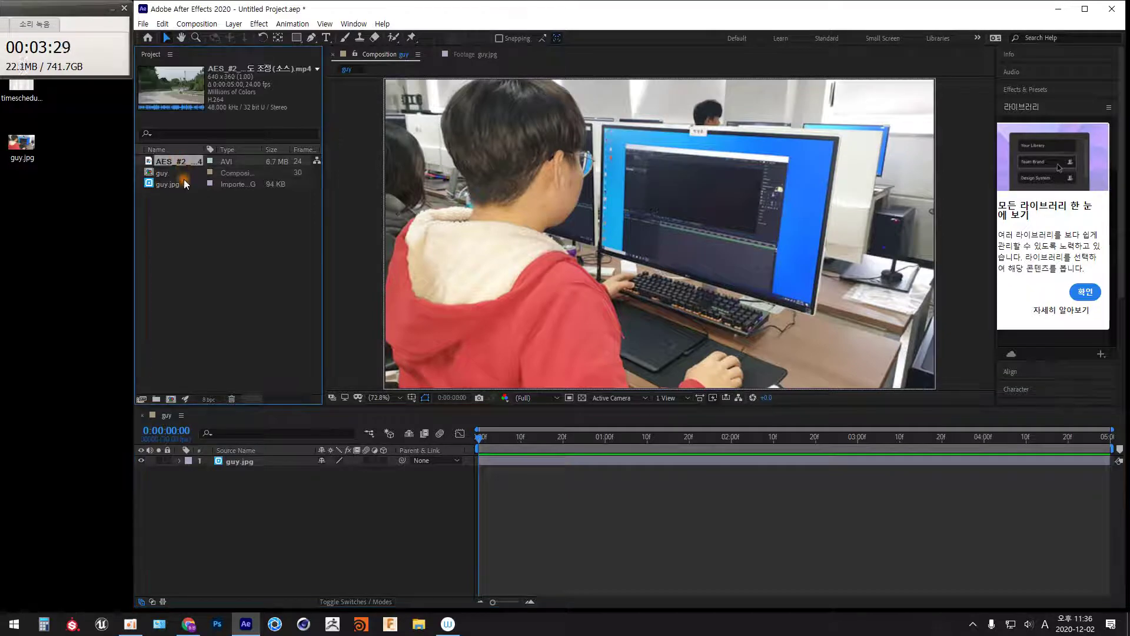
{"action": "left_click_drag", "start_coordinate": [182, 160], "coordinate": [197, 236]}
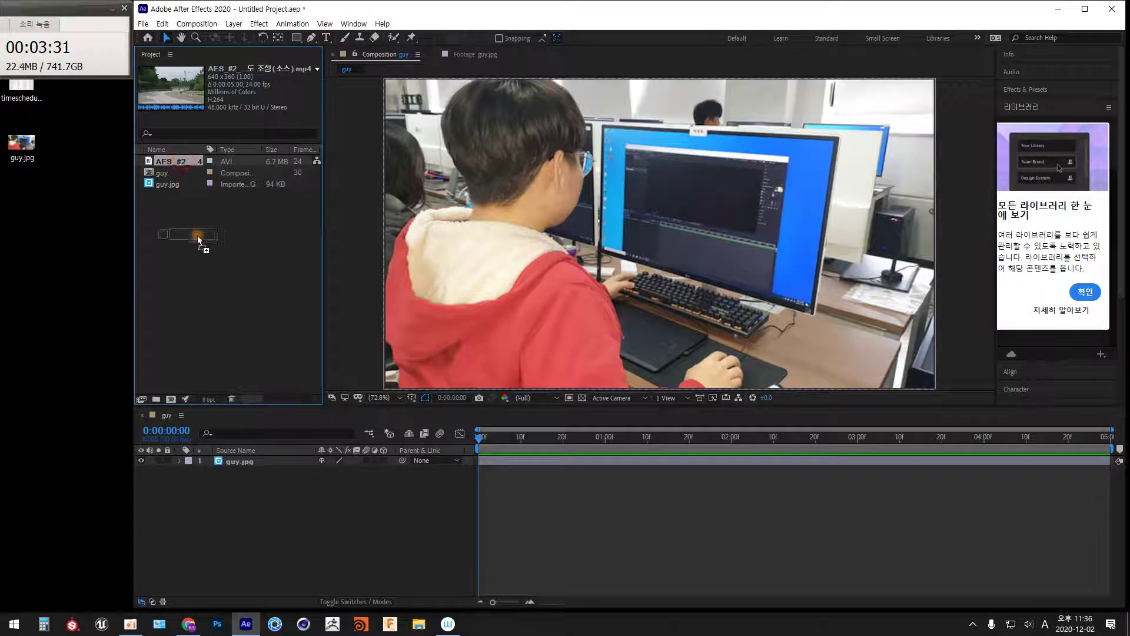
{"action": "left_click_drag", "start_coordinate": [252, 434], "coordinate": [259, 457]}
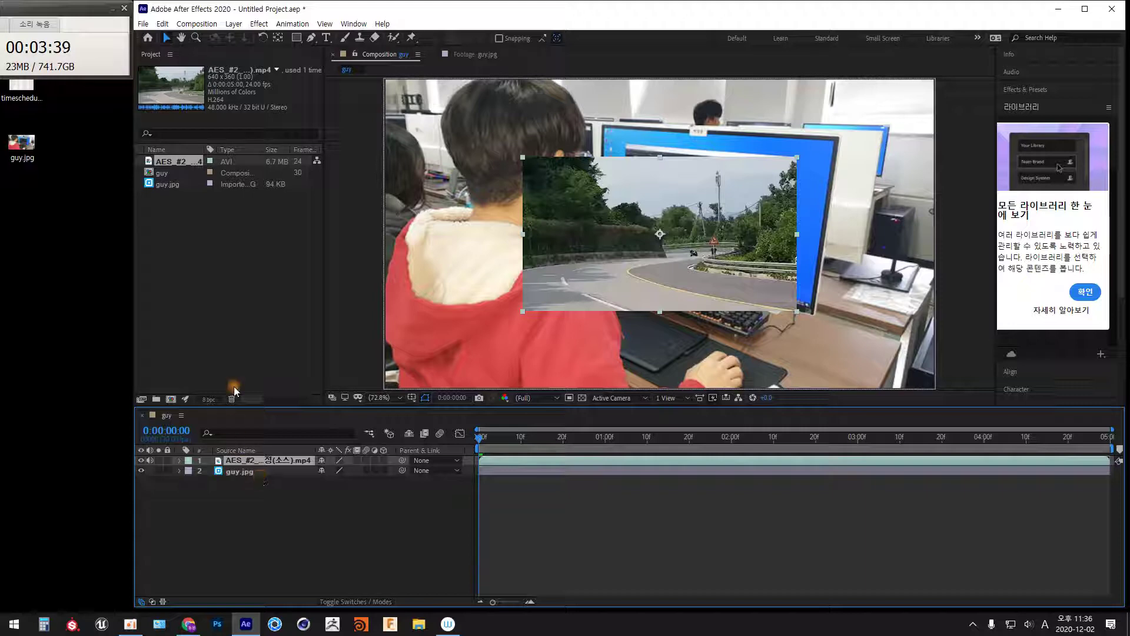
{"action": "left_click_drag", "start_coordinate": [680, 192], "coordinate": [712, 186]}
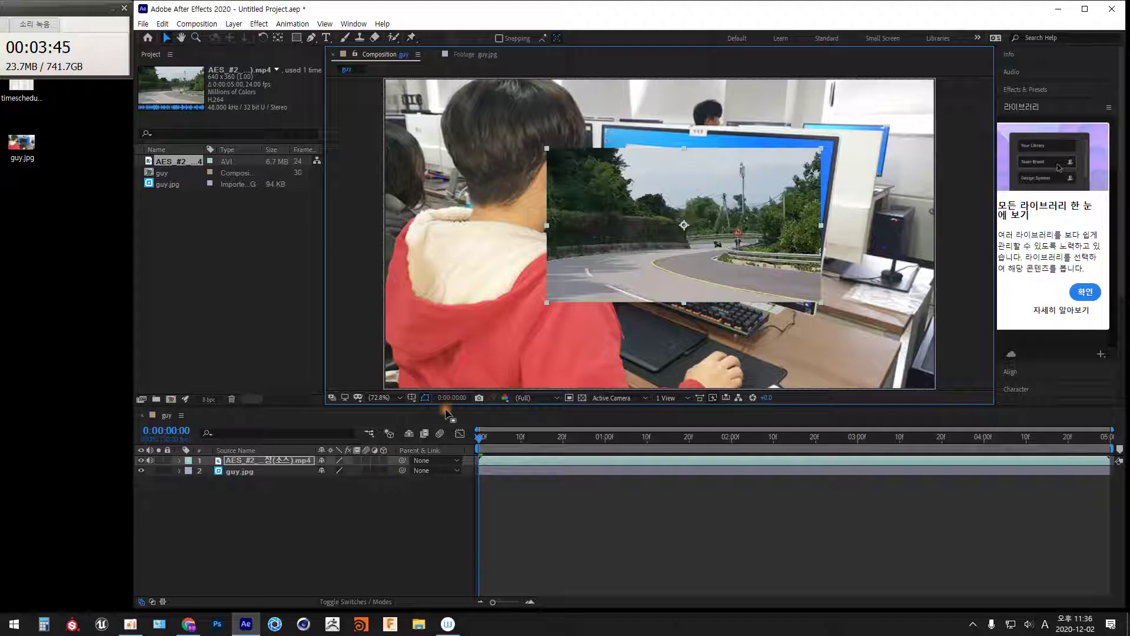
{"action": "right_click", "coordinate": [710, 187]}
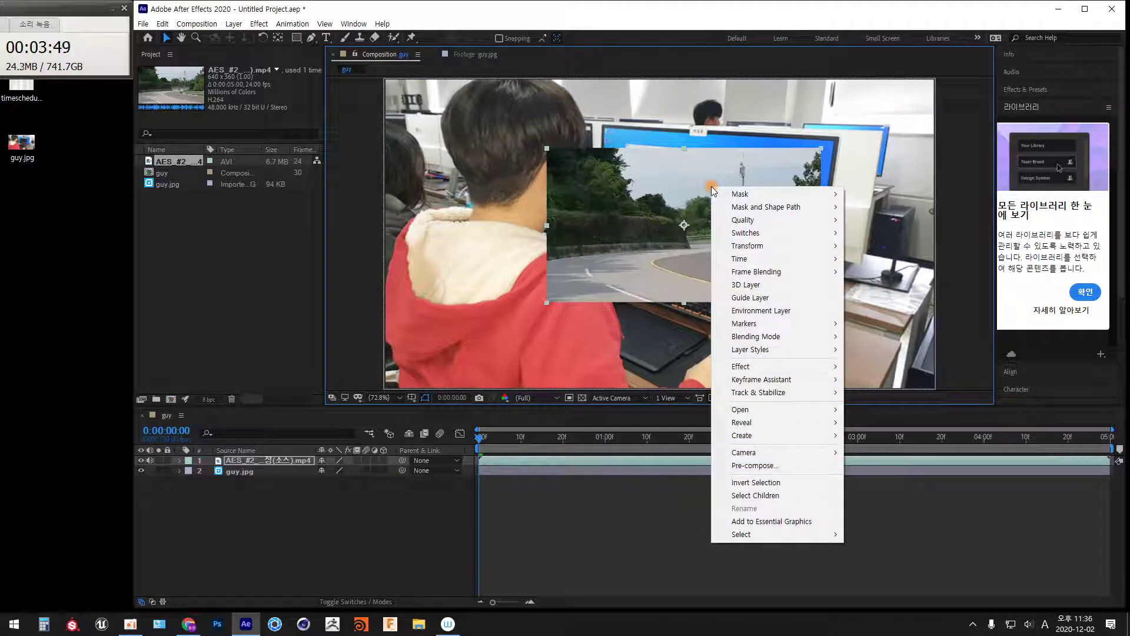
{"action": "mouse_move", "coordinate": [738, 248]}
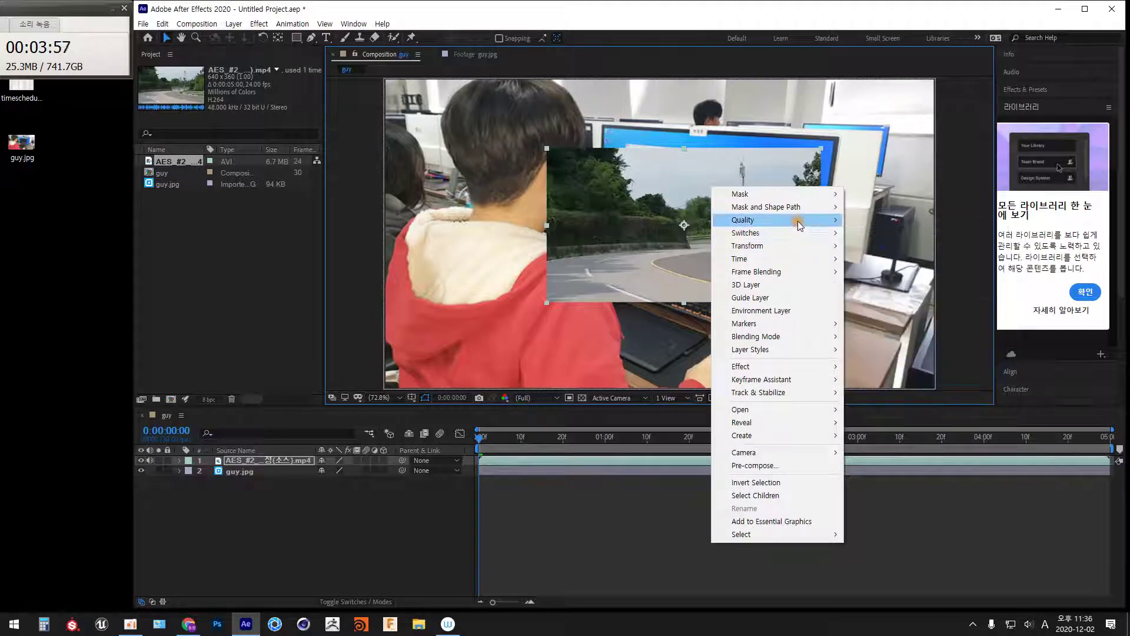
{"action": "mouse_move", "coordinate": [799, 250]}
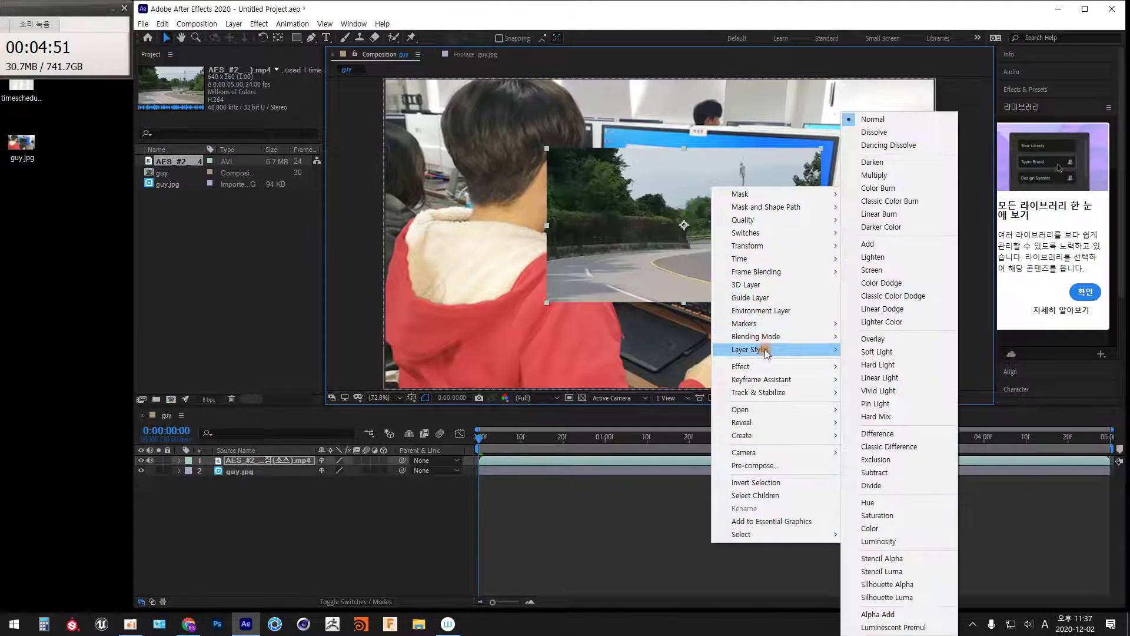
{"action": "mouse_move", "coordinate": [767, 353]}
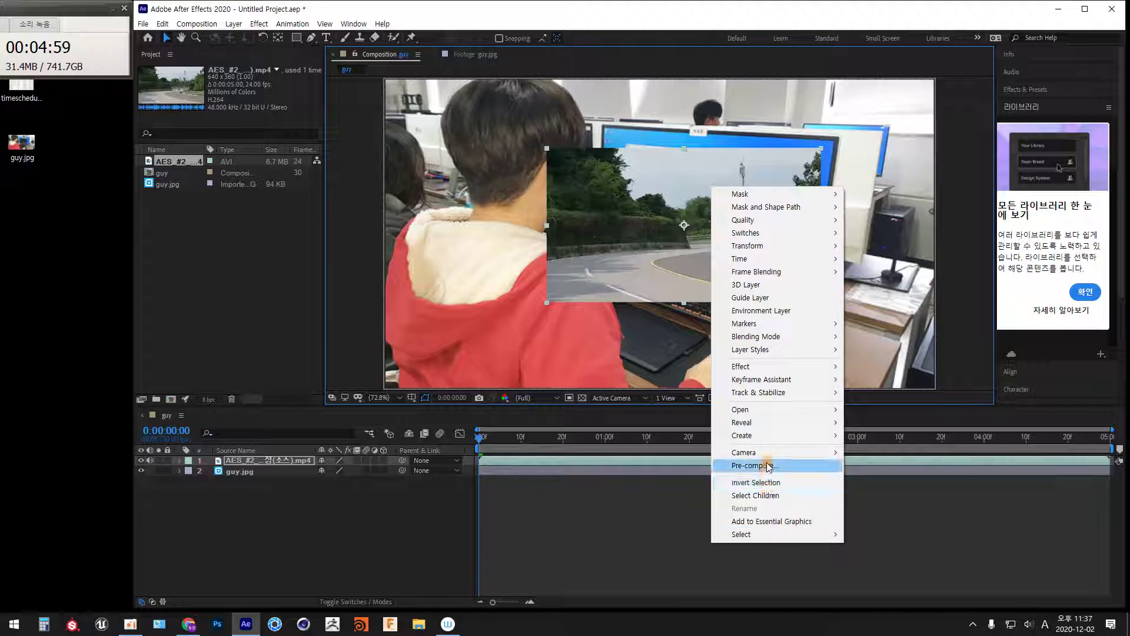
{"action": "left_click", "coordinate": [436, 510]}
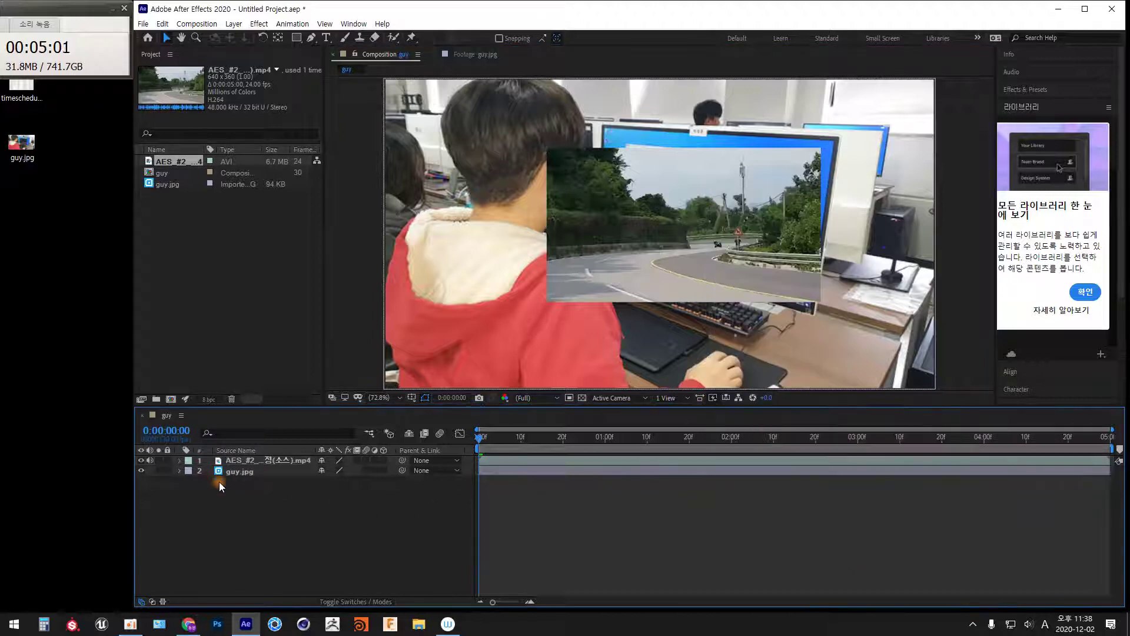
Find the Corner Pin effect by searching for "corn" and apply it to the AES_#2 video layer
{"action": "left_click", "coordinate": [250, 460]}
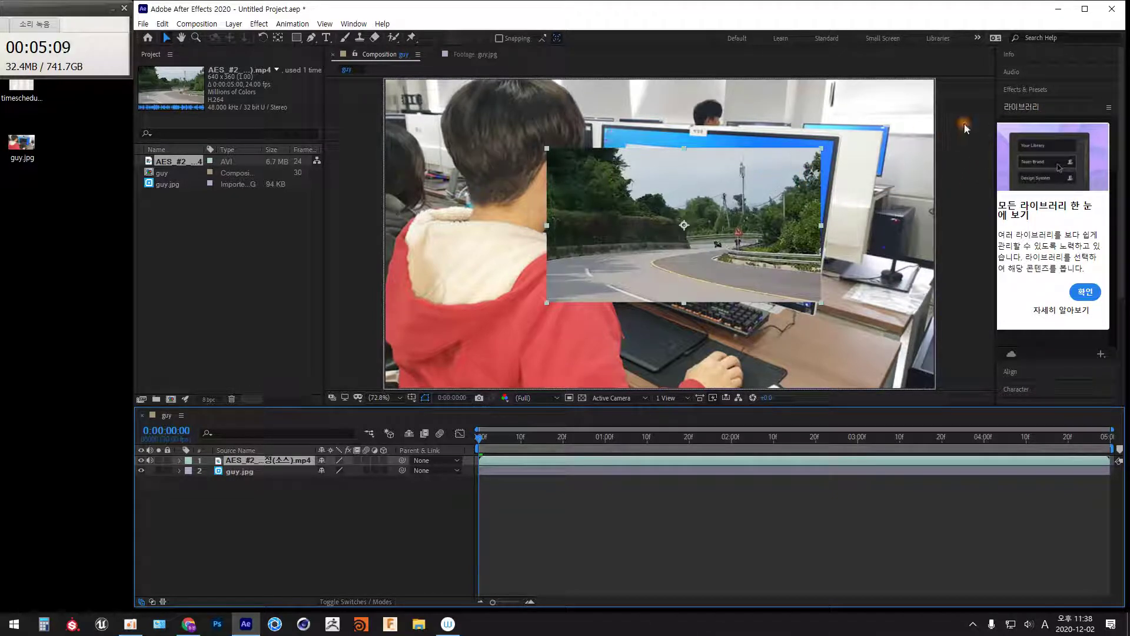
{"action": "left_click", "coordinate": [1022, 90]}
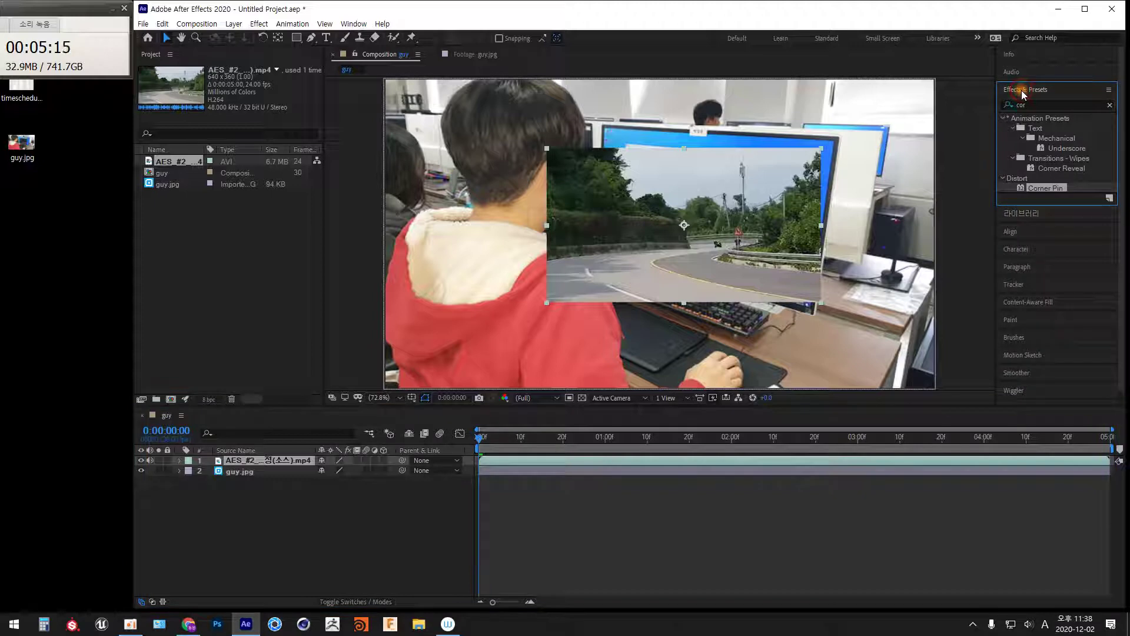
{"action": "key", "text": "BackSpace"}
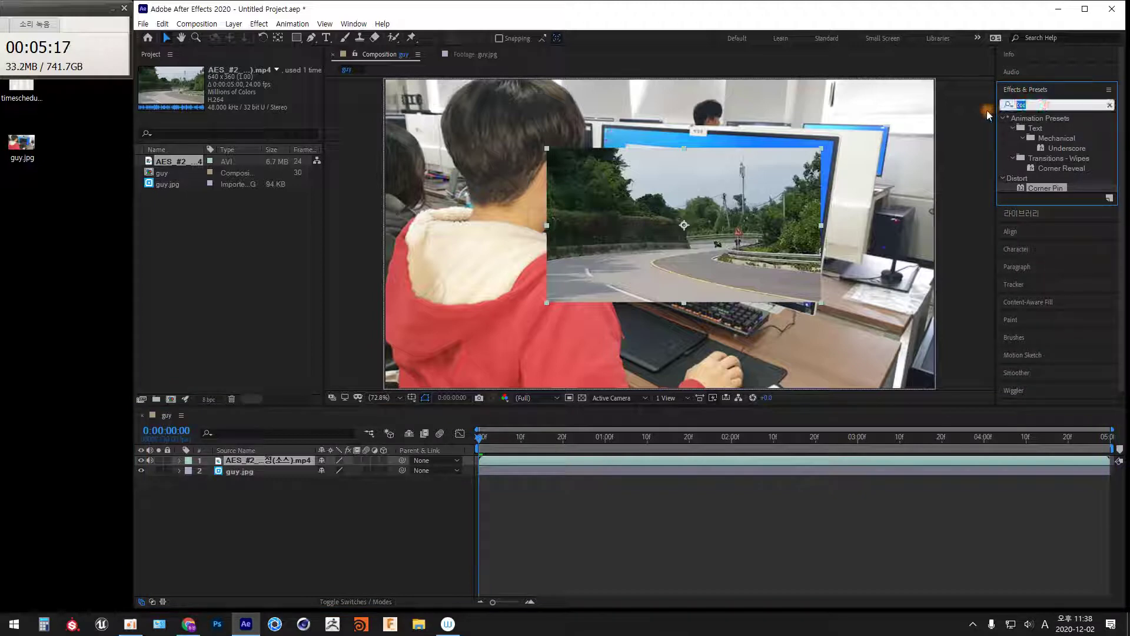
{"action": "type", "text": "rn"}
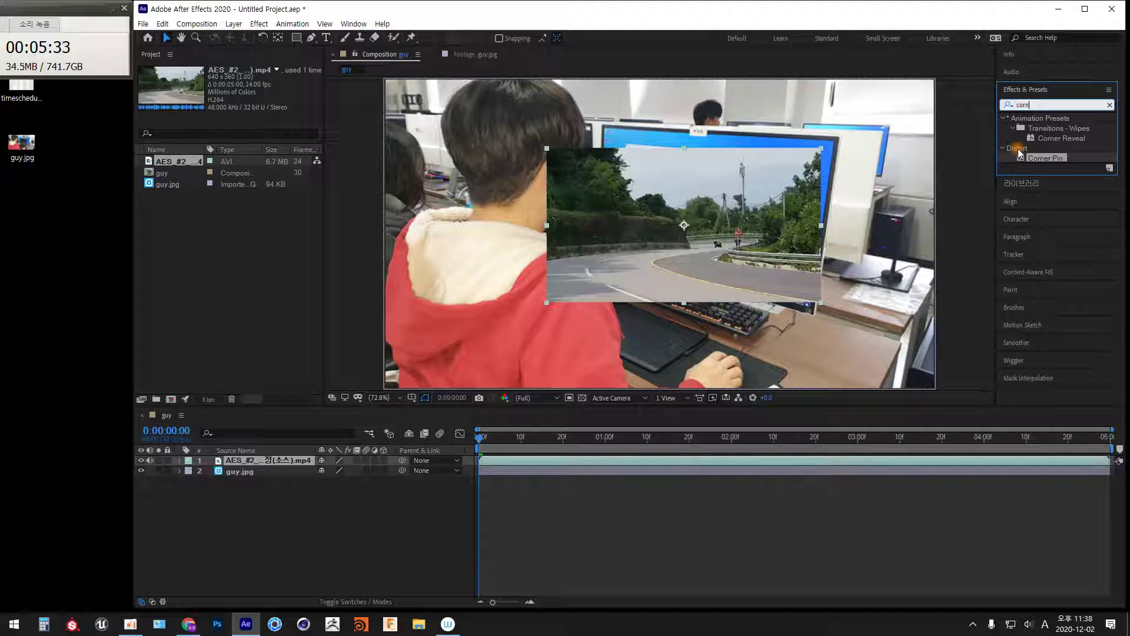
{"action": "left_click_drag", "start_coordinate": [1045, 157], "coordinate": [707, 191]}
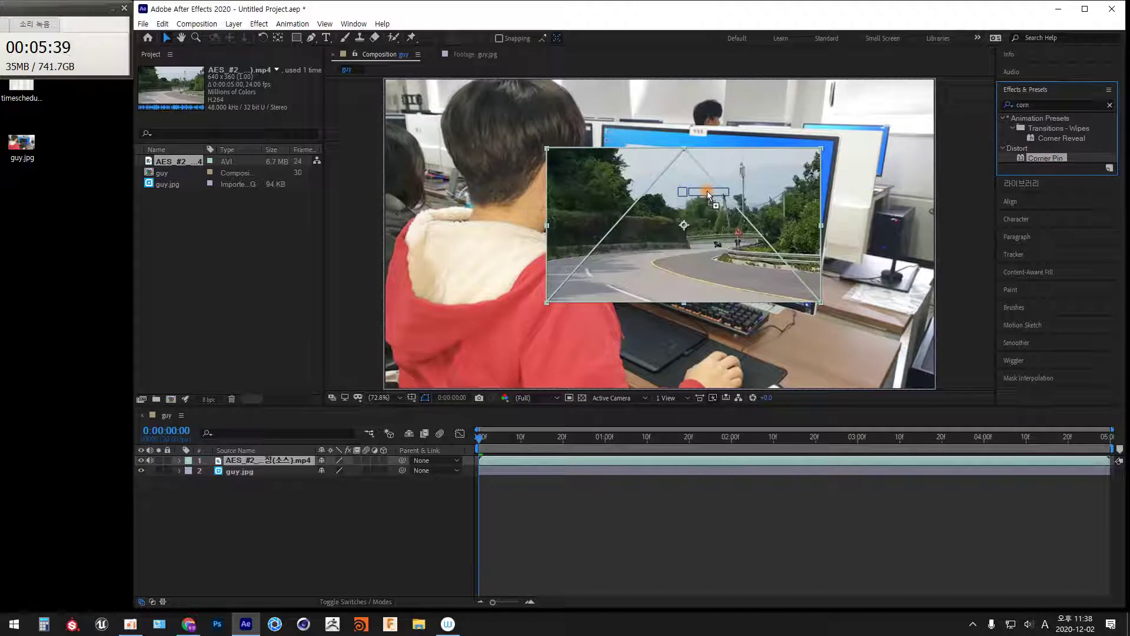
{"action": "left_click_drag", "start_coordinate": [708, 191], "coordinate": [675, 173]}
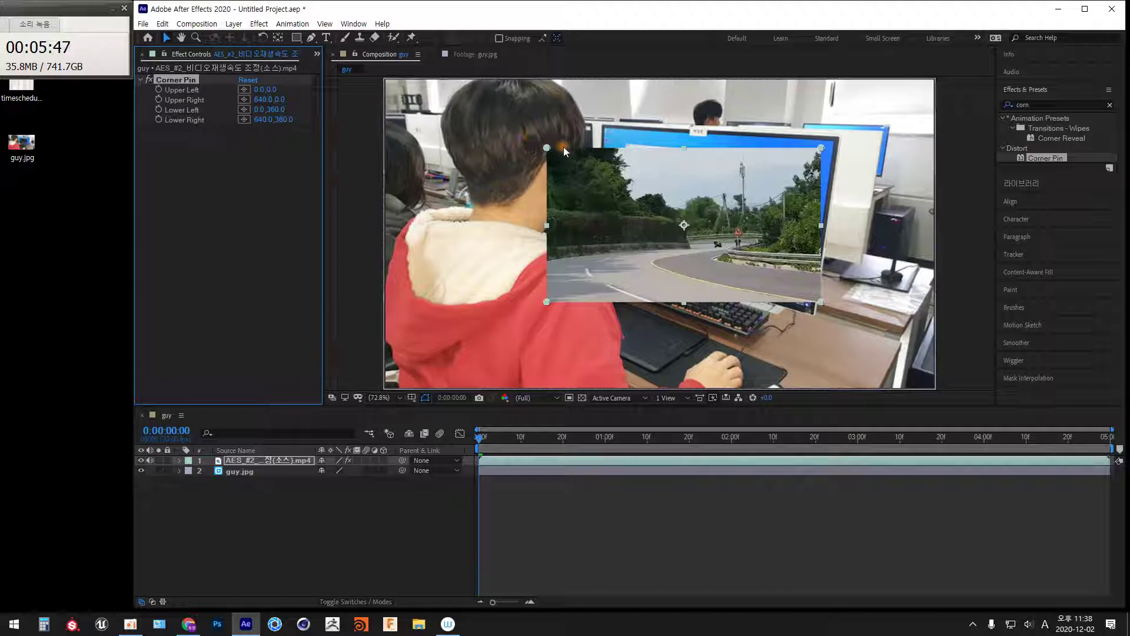
Move the video's upper-left Corner Pin point onto the monitor screen's upper-left corner, at about 138.8, -37.1
{"action": "left_click_drag", "start_coordinate": [548, 151], "coordinate": [559, 273]}
{"action": "left_click_drag", "start_coordinate": [549, 153], "coordinate": [604, 132]}
{"action": "left_click", "coordinate": [548, 309]}
{"action": "left_click_drag", "start_coordinate": [549, 308], "coordinate": [642, 196]}
{"action": "key", "text": "ctrl+z"}
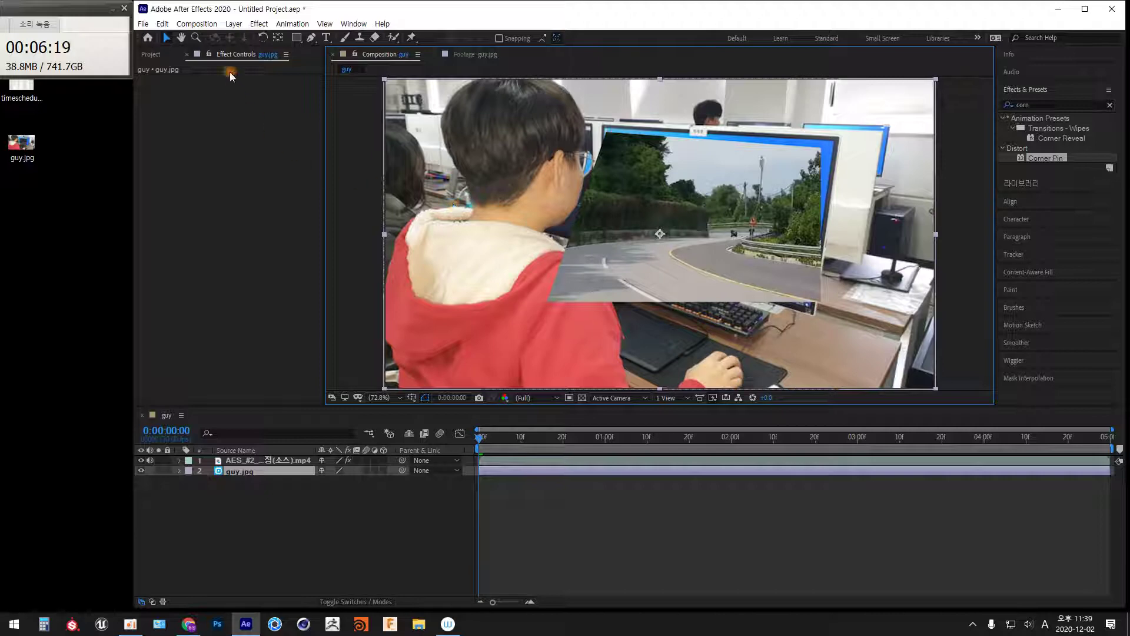
Reselect the video layer's Corner Pin effect and move its lower-left, lower-right and upper-right points onto the matching corners of the monitor screen
{"action": "left_click", "coordinate": [241, 460]}
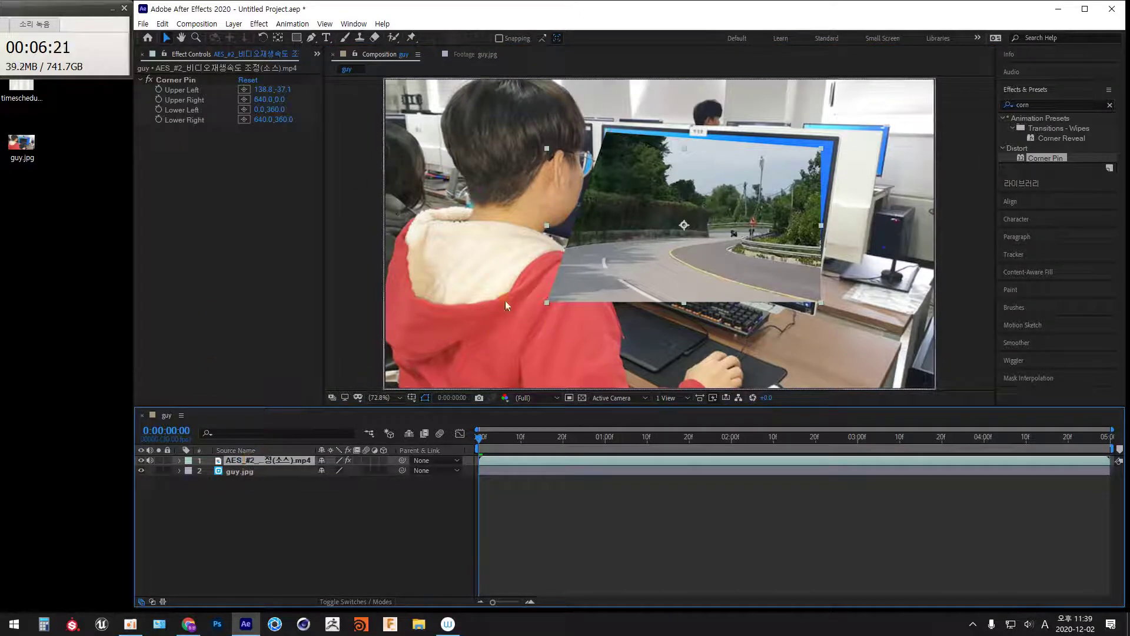
{"action": "left_click", "coordinate": [252, 68]}
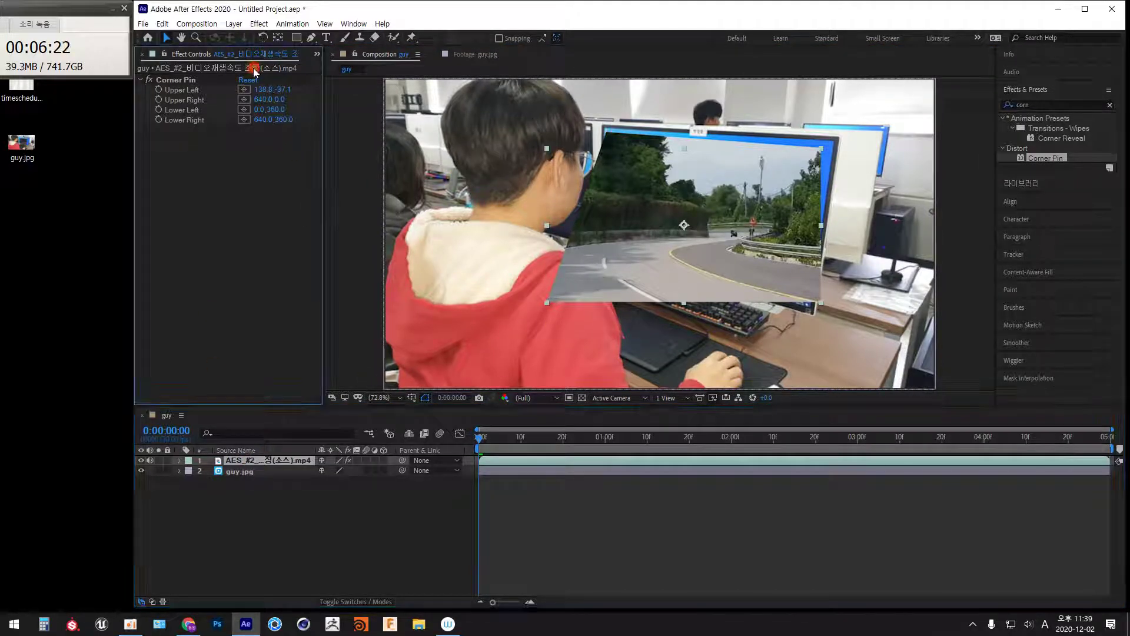
{"action": "left_click", "coordinate": [179, 80]}
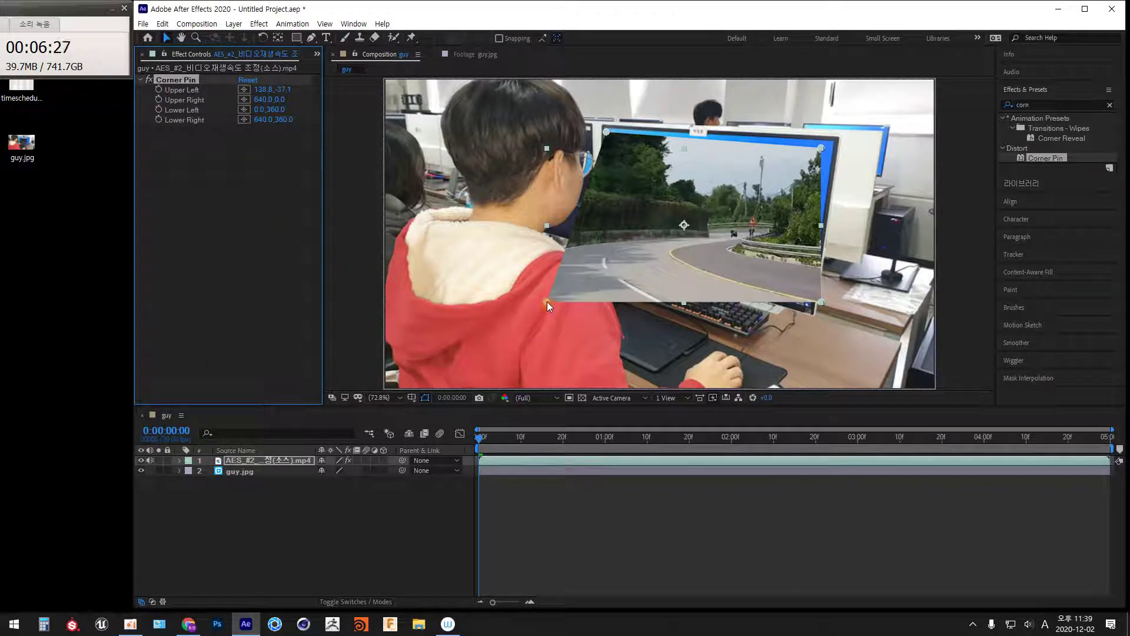
{"action": "left_click_drag", "start_coordinate": [547, 301], "coordinate": [608, 246]}
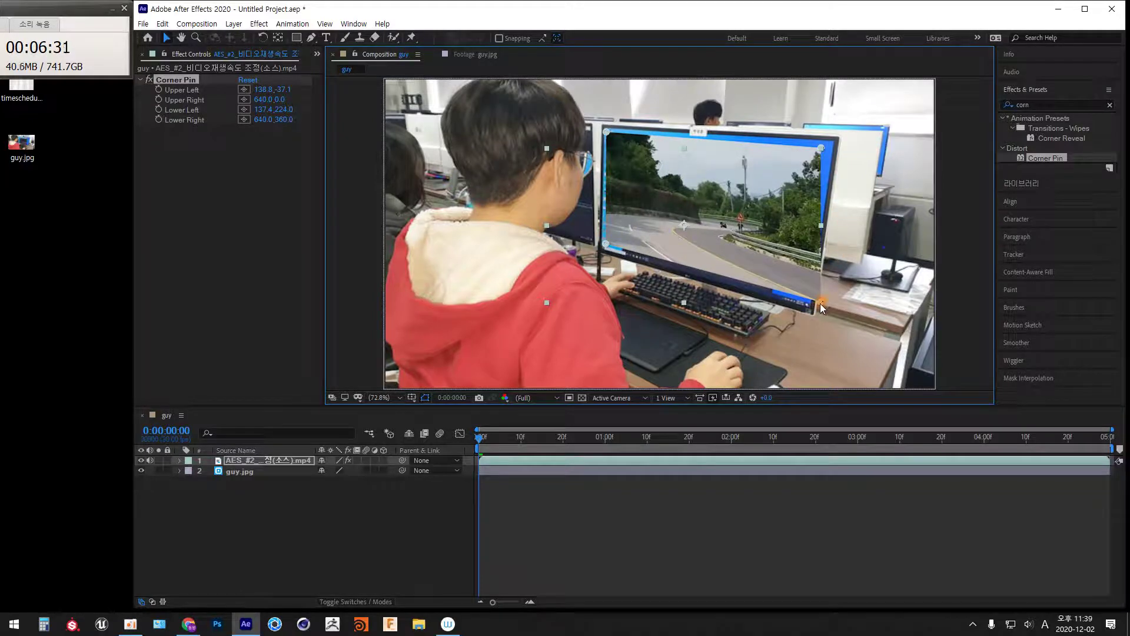
{"action": "mouse_move", "coordinate": [821, 301]}
{"action": "left_mouse_down"}
{"action": "mouse_move", "coordinate": [805, 282]}
{"action": "mouse_move", "coordinate": [809, 299]}
{"action": "left_mouse_up"}
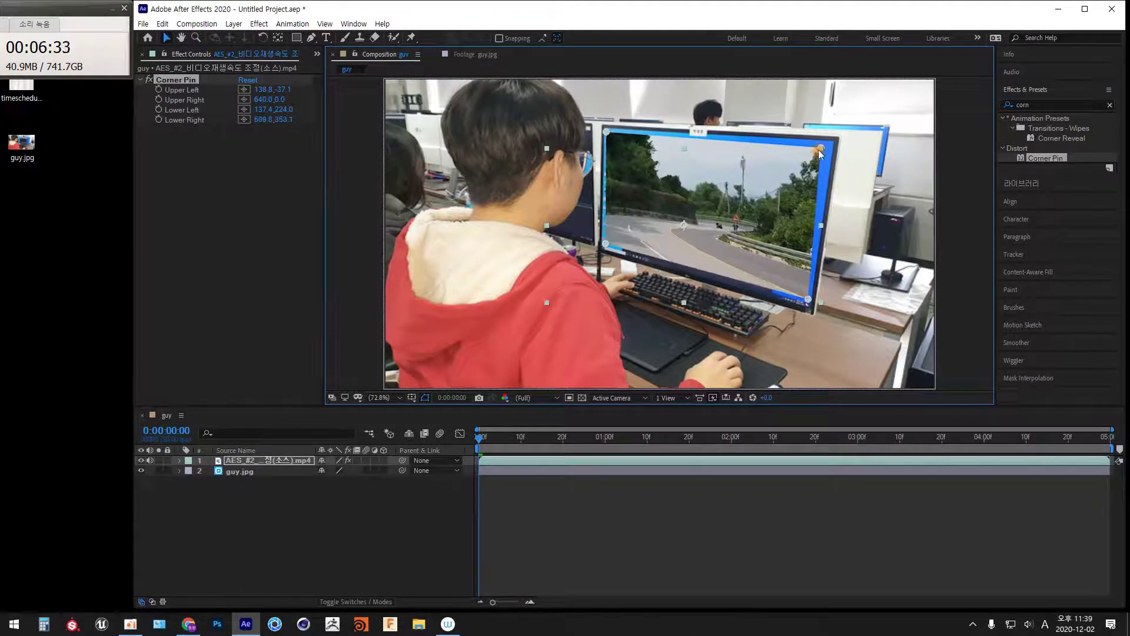
{"action": "left_click_drag", "start_coordinate": [823, 151], "coordinate": [829, 146]}
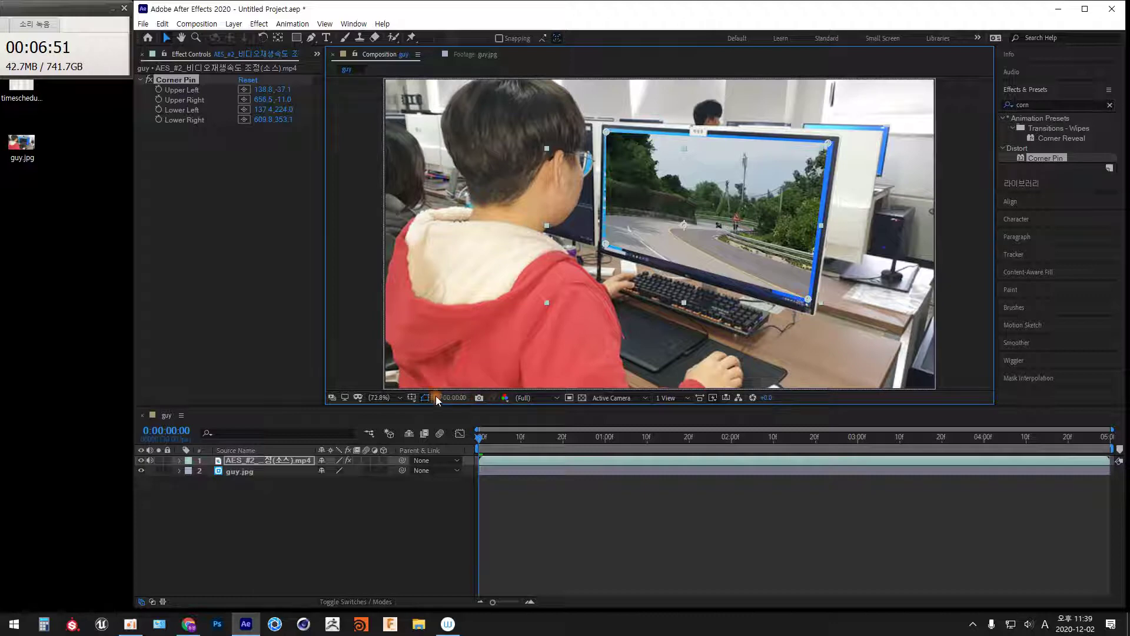
Adjust the Corner Pin's Lower Left point to about 128.4, 228.0, closer to the monitor screen's corner
{"action": "left_click", "coordinate": [399, 397]}
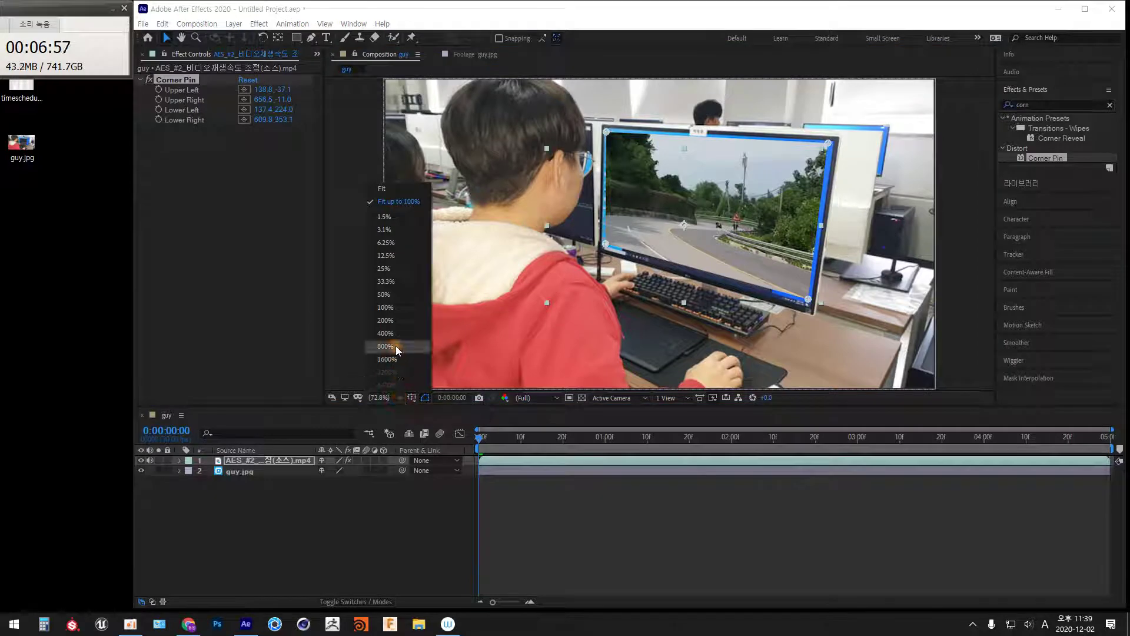
{"action": "left_click", "coordinate": [386, 321]}
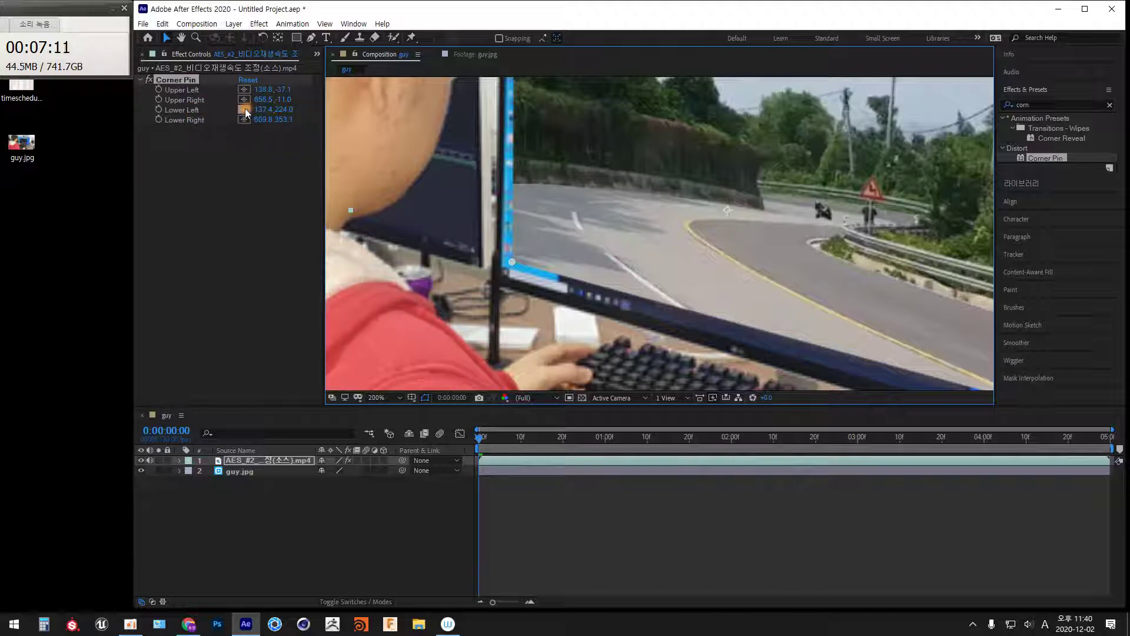
{"action": "left_click_drag", "start_coordinate": [265, 111], "coordinate": [284, 110]}
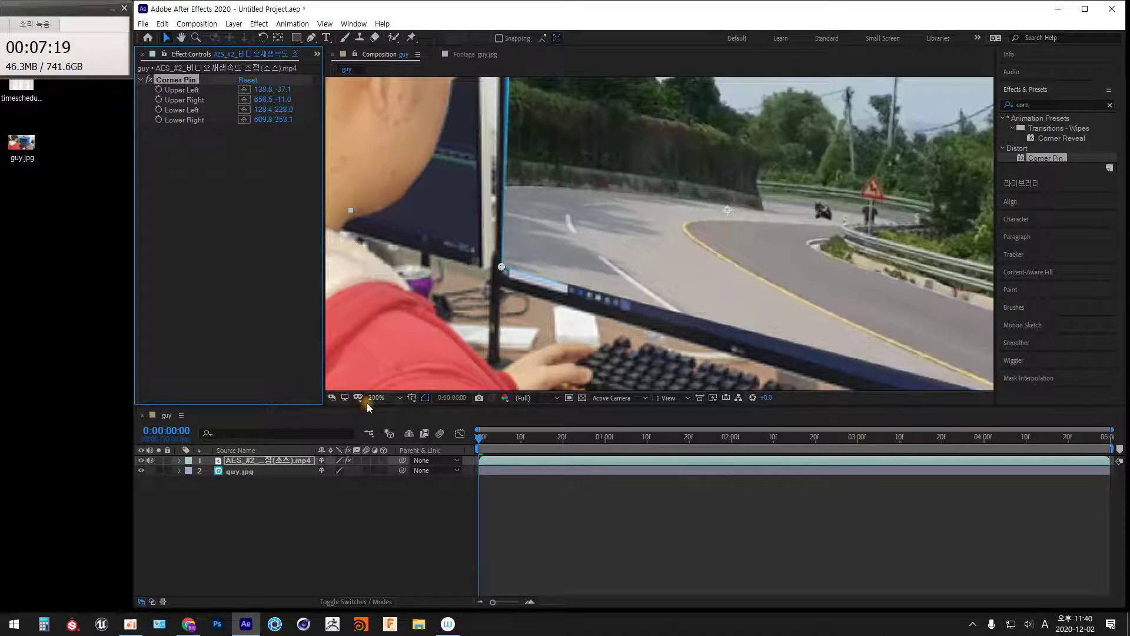
Inspect the monitor's lower-left corner at 800% magnification and set the Lower Left point's X value to 127
{"action": "left_click", "coordinate": [399, 398]}
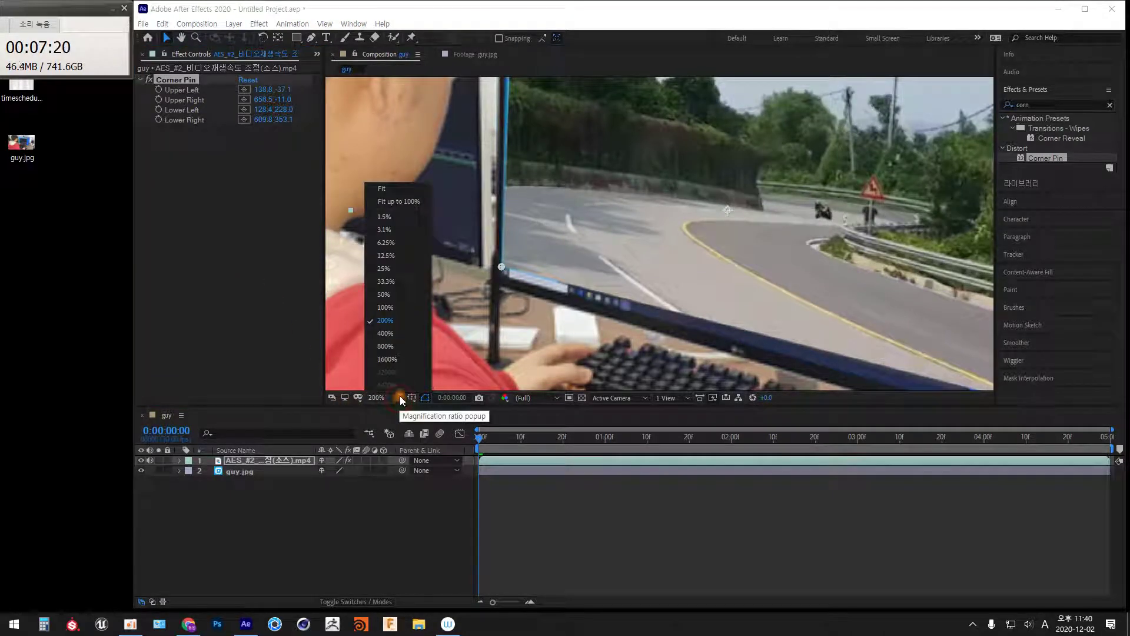
{"action": "left_click", "coordinate": [393, 348]}
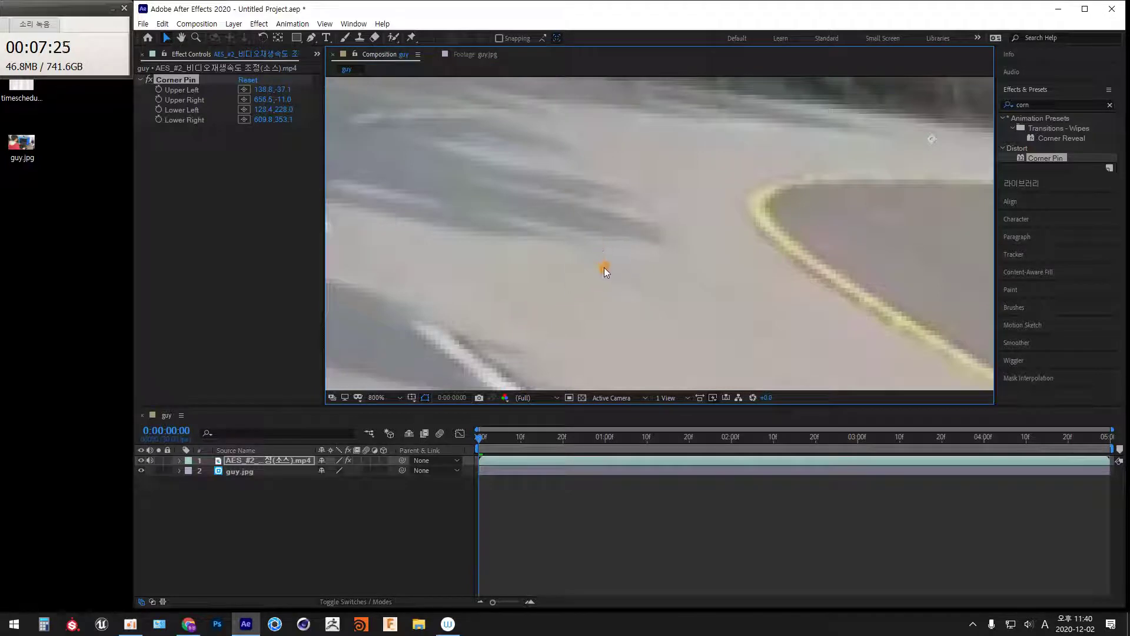
{"action": "key", "text": "h"}
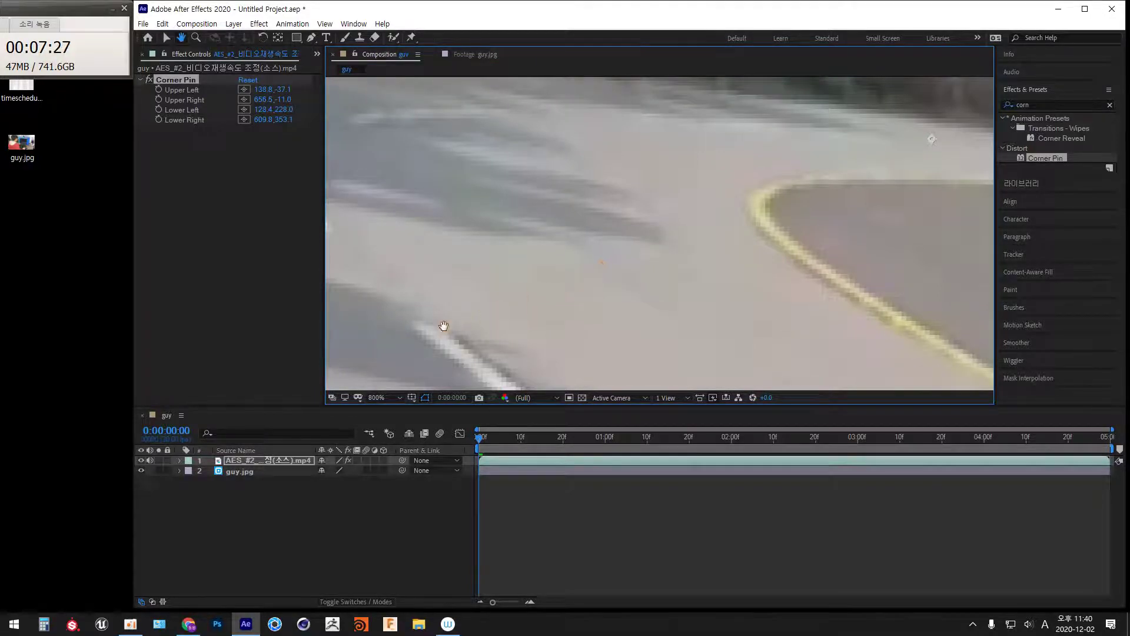
{"action": "left_click_drag", "start_coordinate": [442, 328], "coordinate": [735, 206]}
{"action": "left_click_drag", "start_coordinate": [485, 252], "coordinate": [648, 267]}
{"action": "key", "text": "v"}
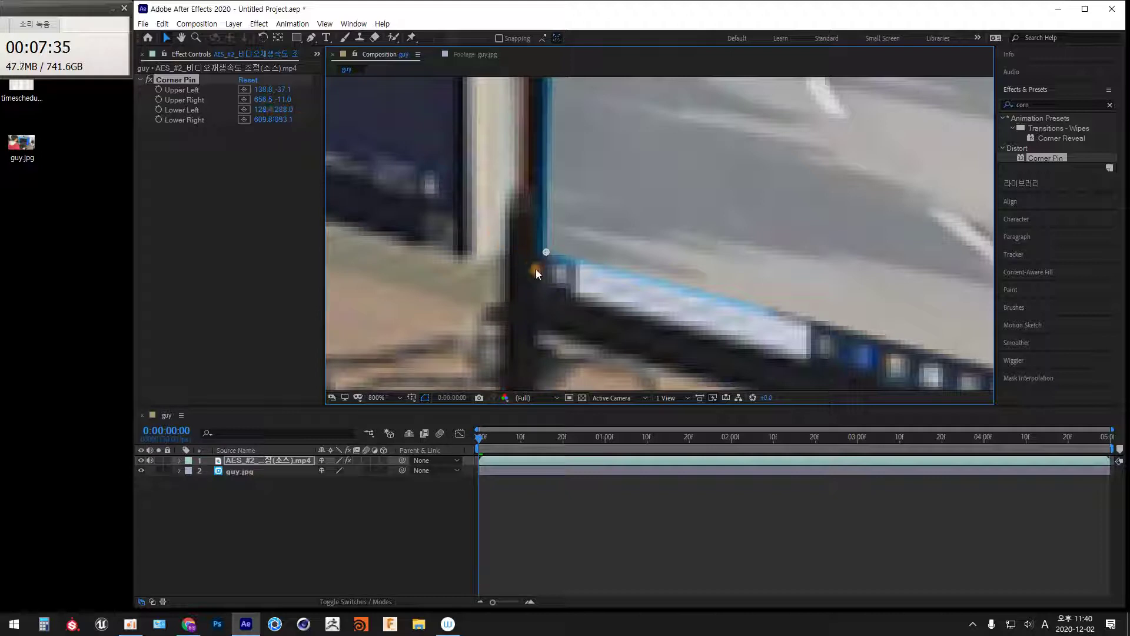
{"action": "left_click", "coordinate": [263, 109]}
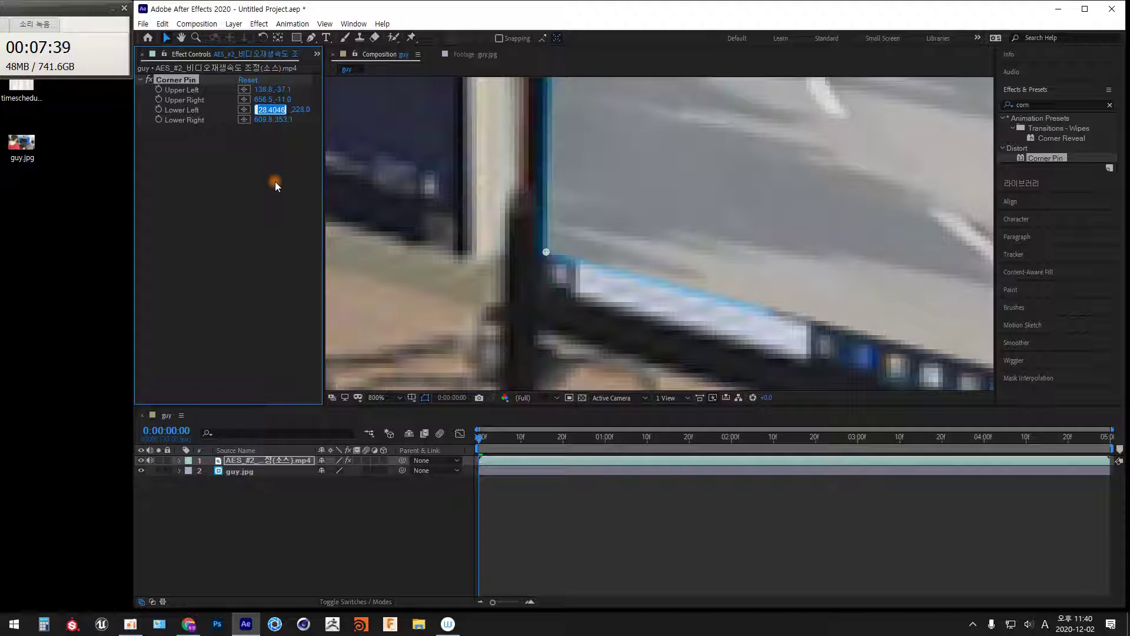
{"action": "type", "text": "127"}
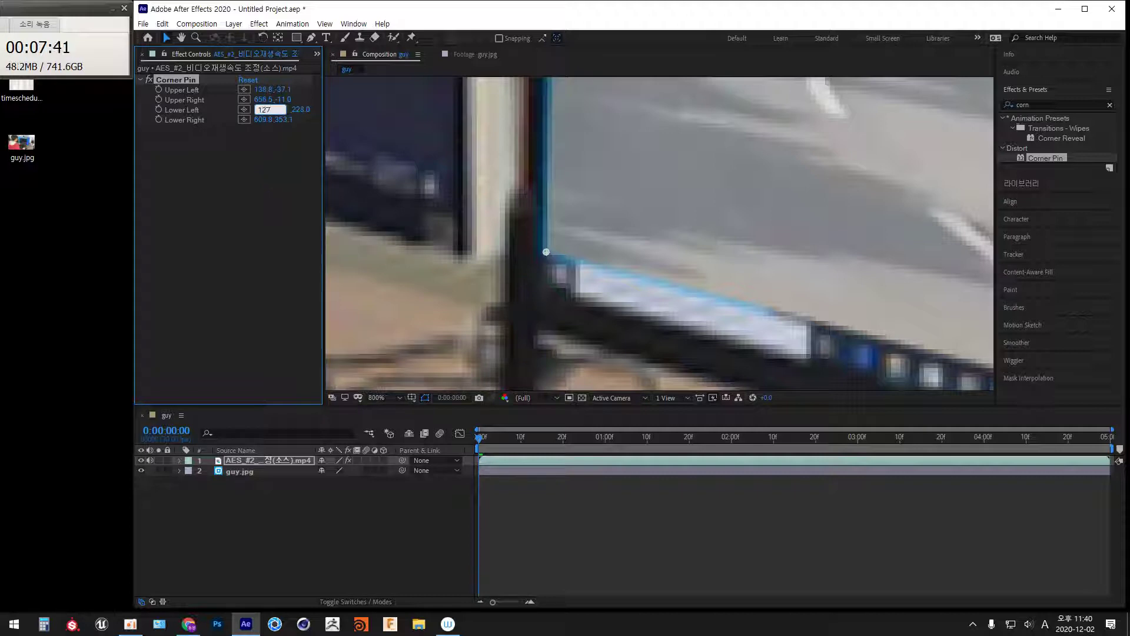
{"action": "key", "text": "Return"}
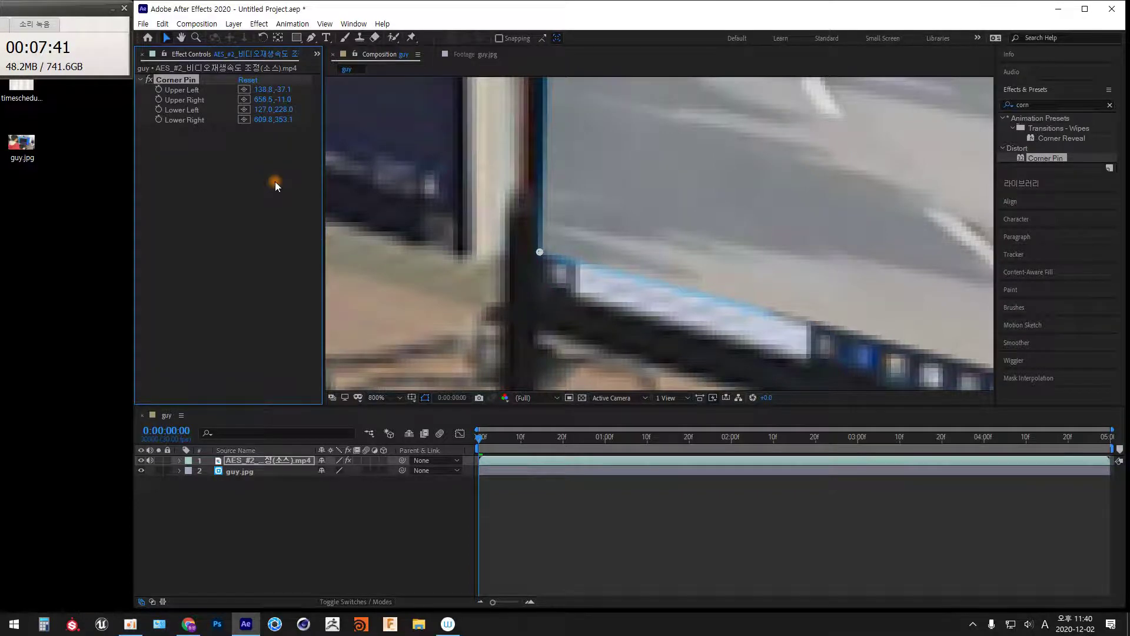
Refine the Corner Pin's Lower Left point to 126.5, 228.5, trying 229 for Y first
{"action": "left_click", "coordinate": [264, 109]}
{"action": "type", "text": "126.5"}
{"action": "key", "text": "Return"}
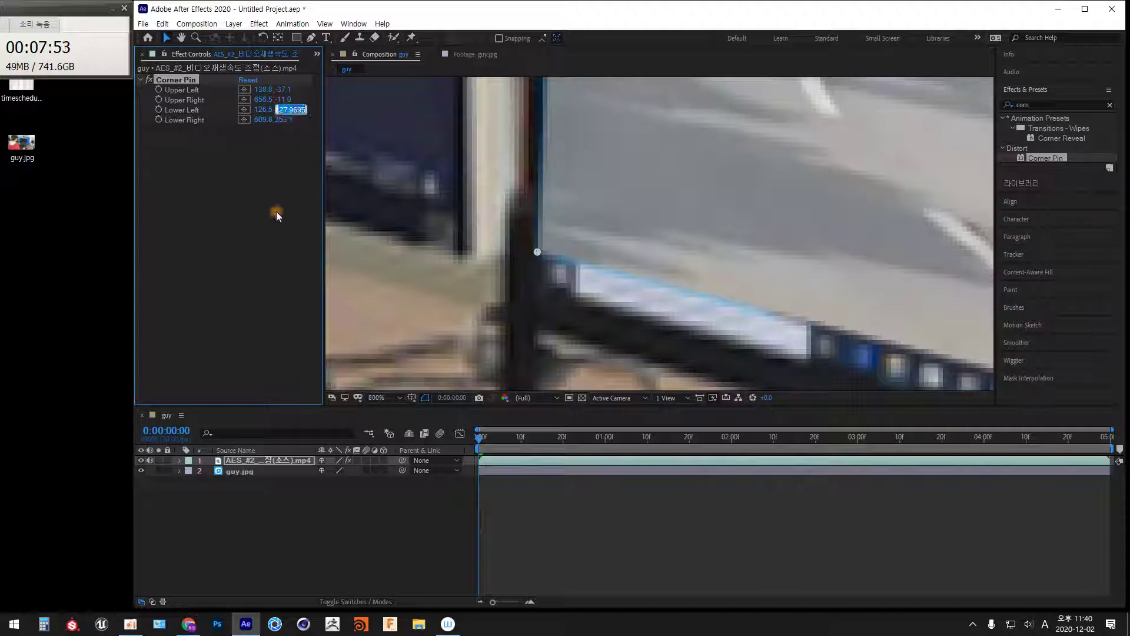
{"action": "type", "text": "229"}
{"action": "key", "text": "Return"}
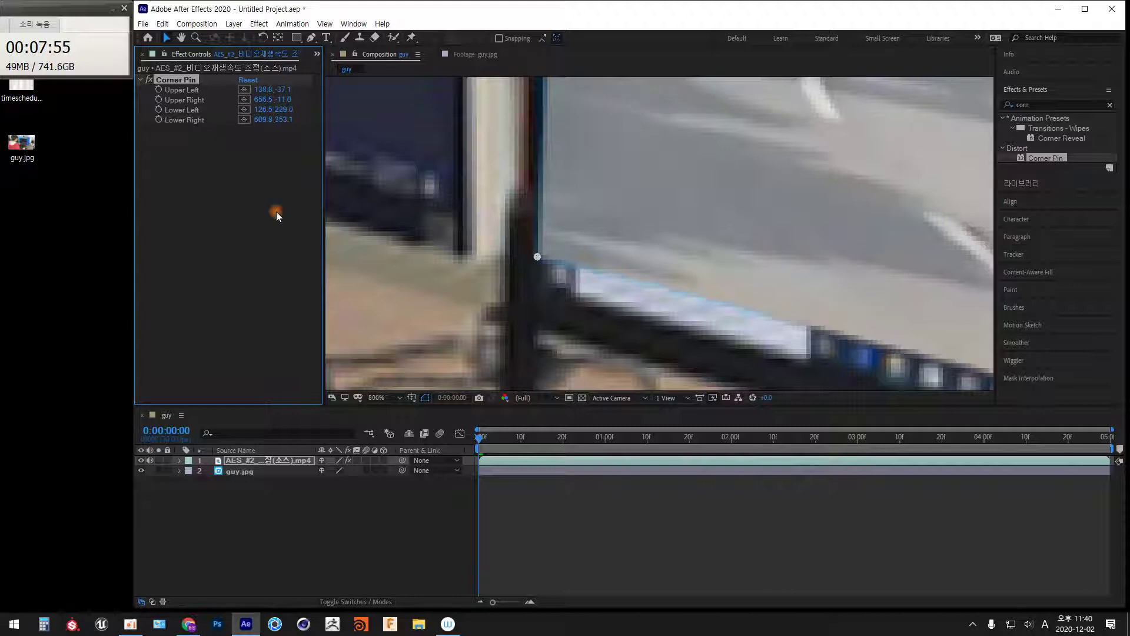
{"action": "left_click", "coordinate": [283, 109]}
{"action": "type", "text": "228.5"}
{"action": "key", "text": "Return"}
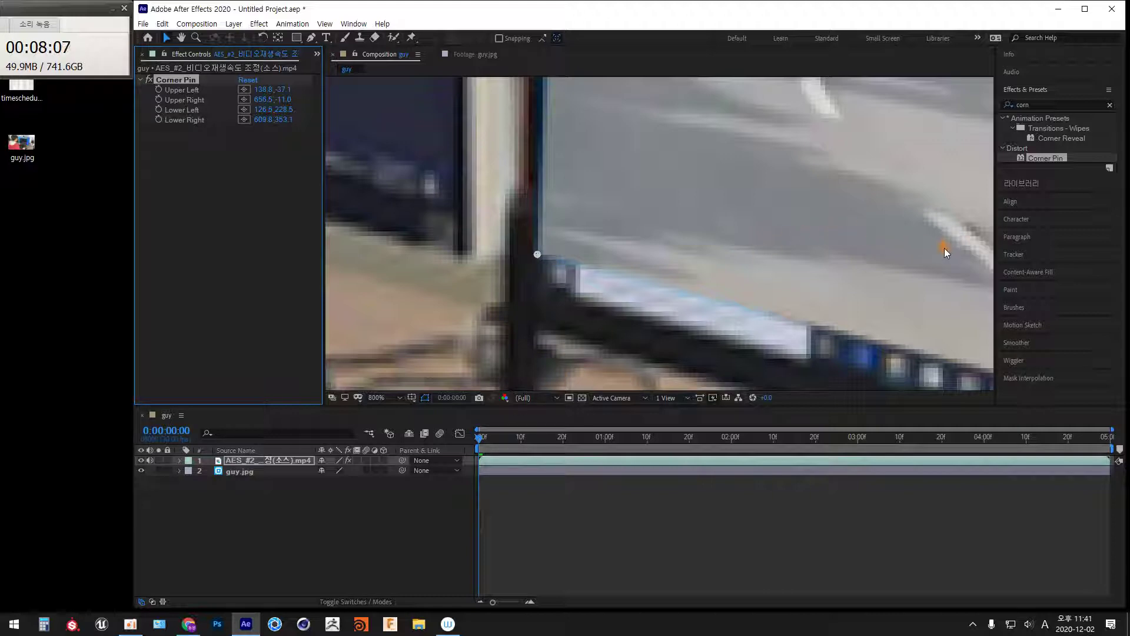
Bring the monitor's lower-right corner into view and set the Corner Pin's Lower Right X value to 613
{"action": "key", "text": "h"}
{"action": "left_click_drag", "start_coordinate": [946, 341], "coordinate": [477, 192]}
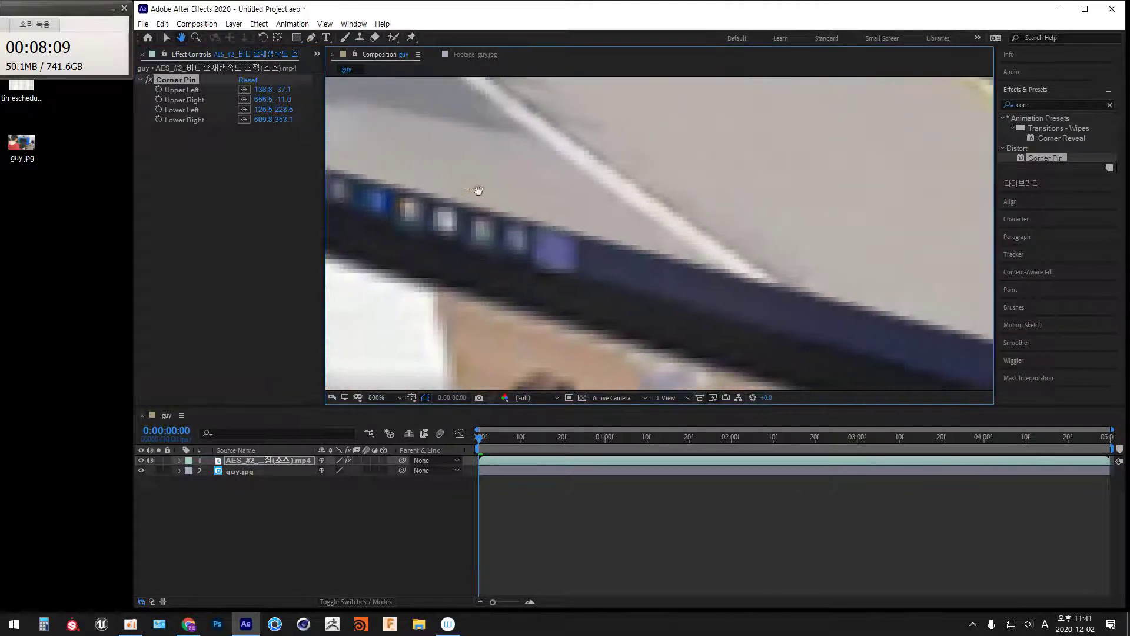
{"action": "left_click_drag", "start_coordinate": [889, 326], "coordinate": [434, 196]}
{"action": "left_click_drag", "start_coordinate": [747, 277], "coordinate": [421, 216]}
{"action": "left_click_drag", "start_coordinate": [905, 337], "coordinate": [402, 194]}
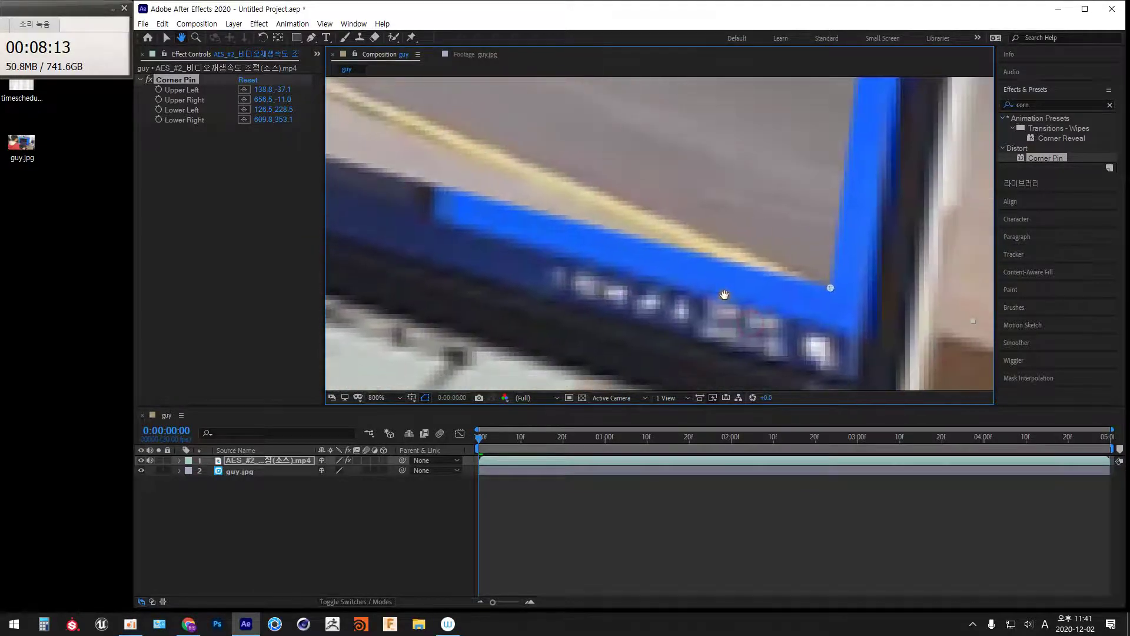
{"action": "left_click_drag", "start_coordinate": [762, 314], "coordinate": [580, 216]}
{"action": "key", "text": "v"}
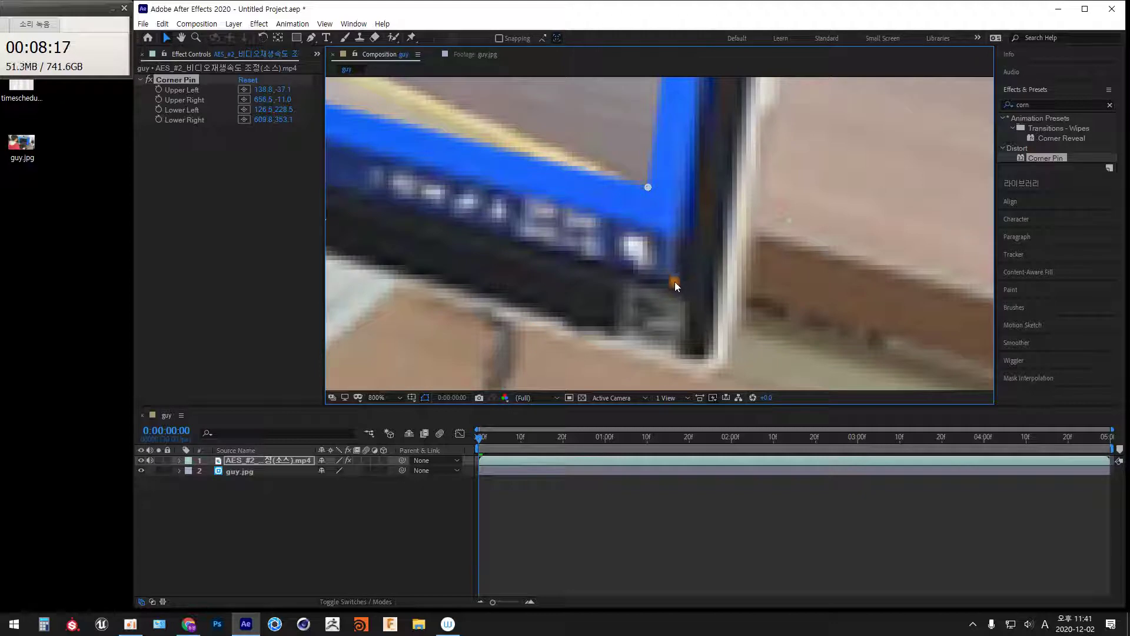
{"action": "left_click", "coordinate": [262, 120]}
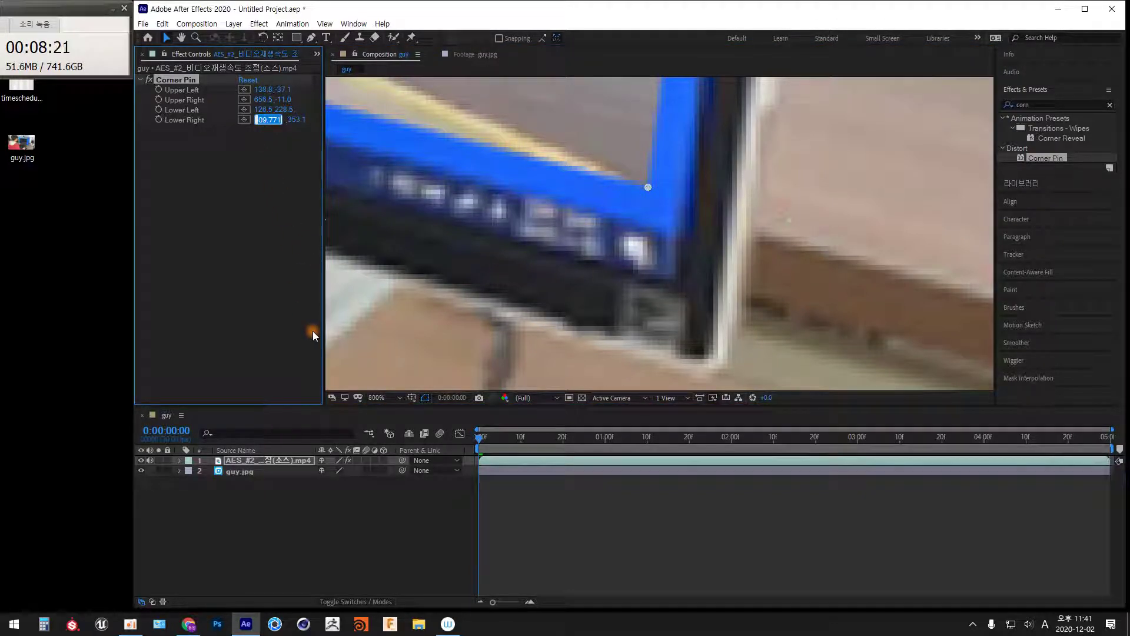
{"action": "type", "text": "613"}
{"action": "key", "text": "Return"}
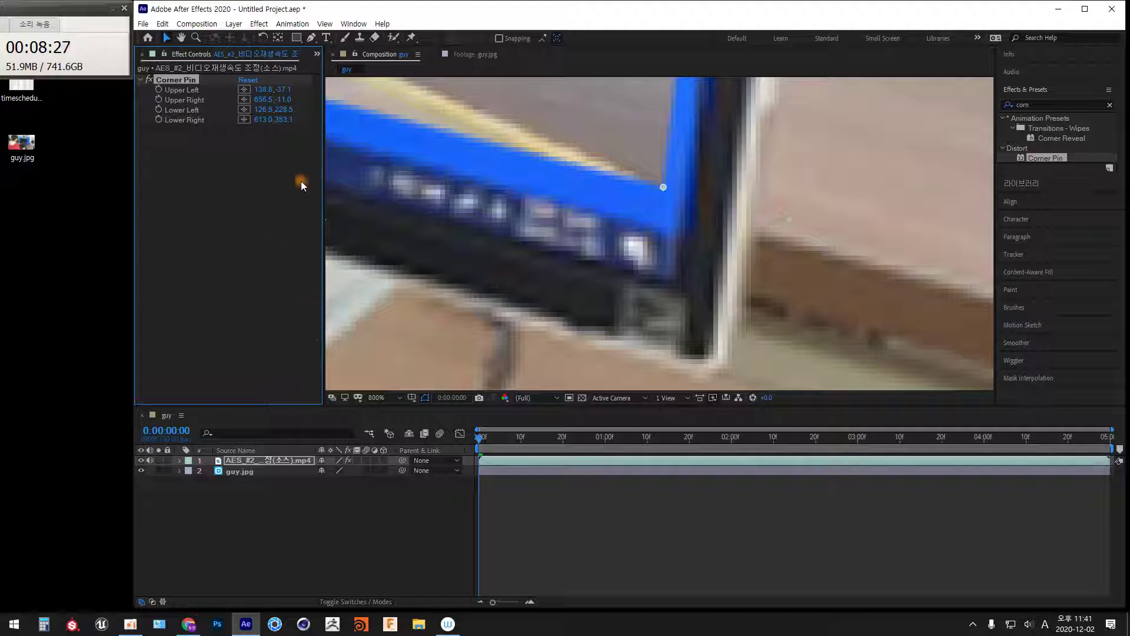
Increase the Corner Pin's Lower Right Y value by 3 and by another 2, to 358.1
{"action": "left_click", "coordinate": [285, 120]}
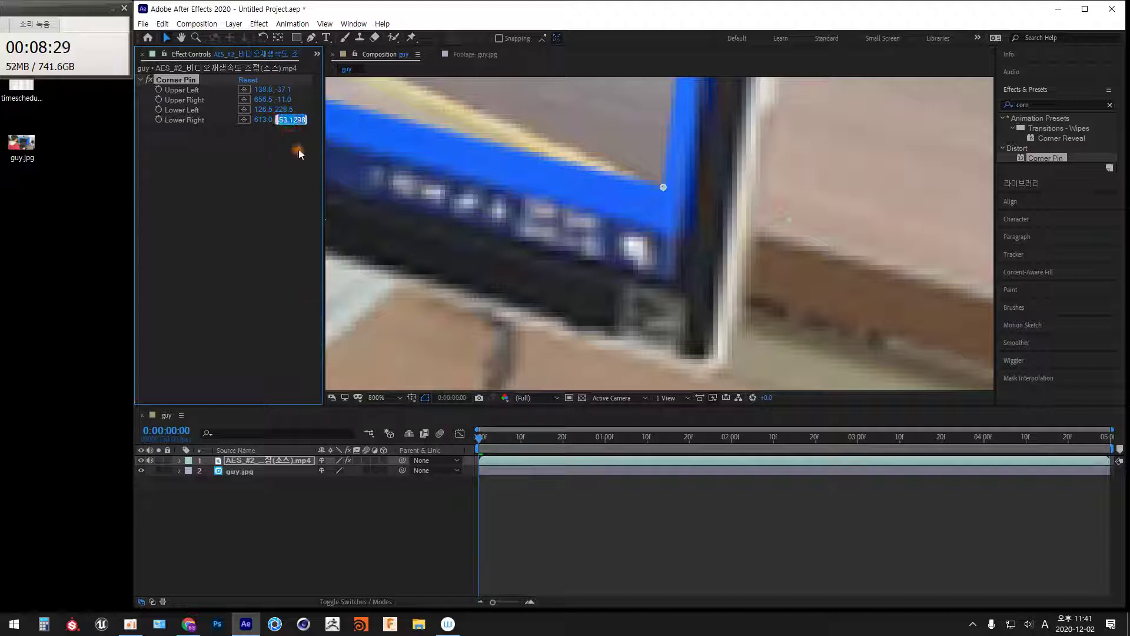
{"action": "left_click", "coordinate": [300, 120]}
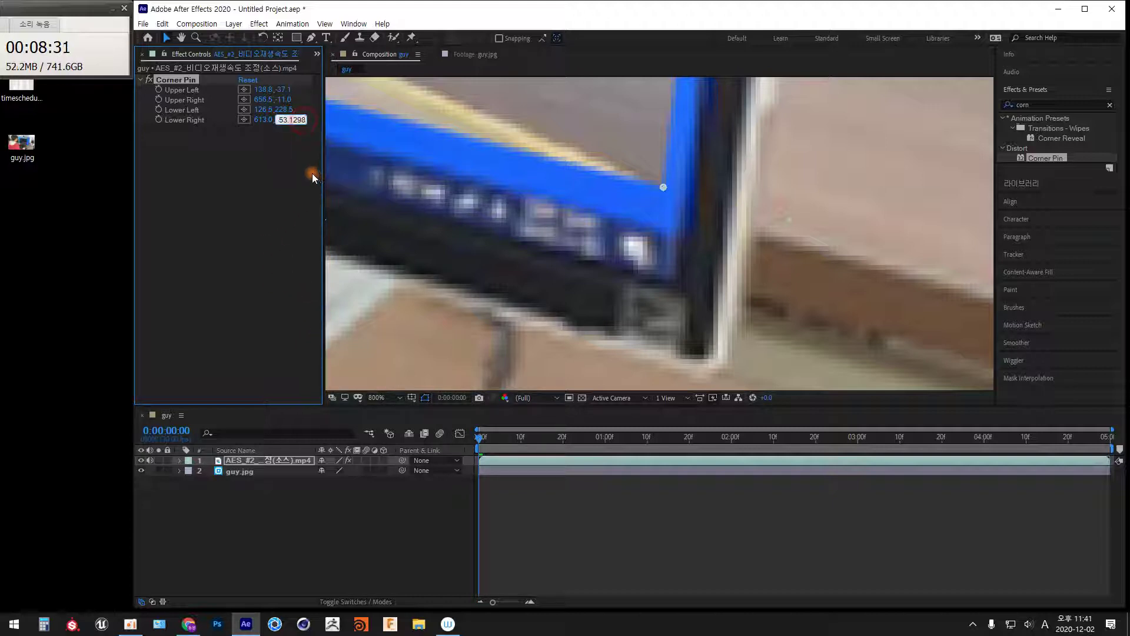
{"action": "type", "text": "+3"}
{"action": "key", "text": "Return"}
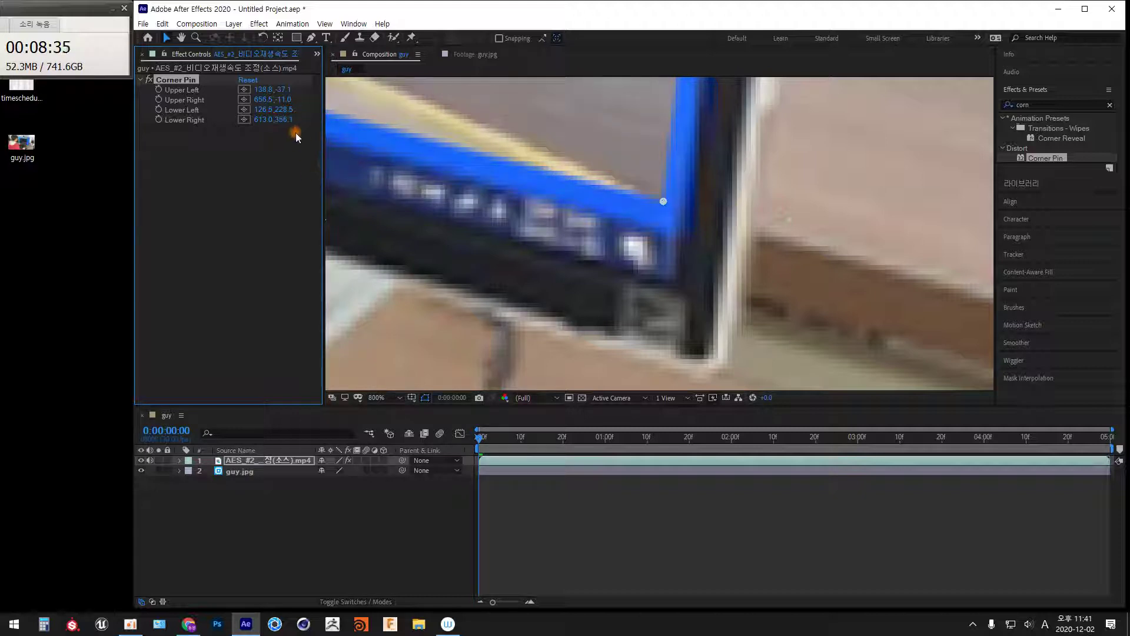
{"action": "left_click", "coordinate": [285, 118]}
{"action": "type", "text": "+2"}
{"action": "key", "text": "Return"}
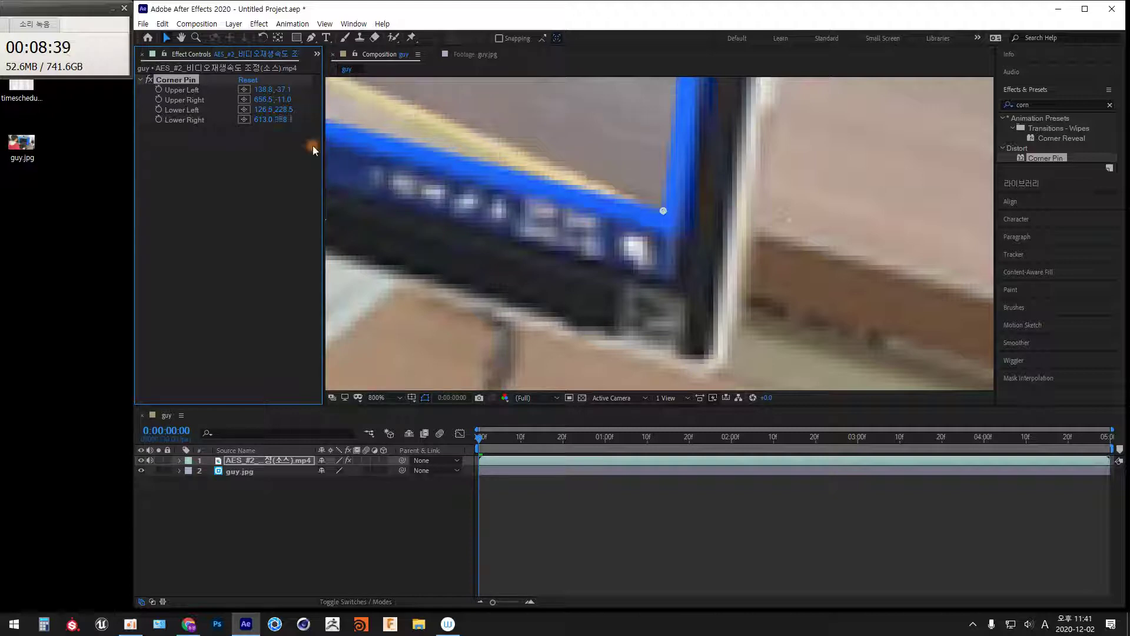
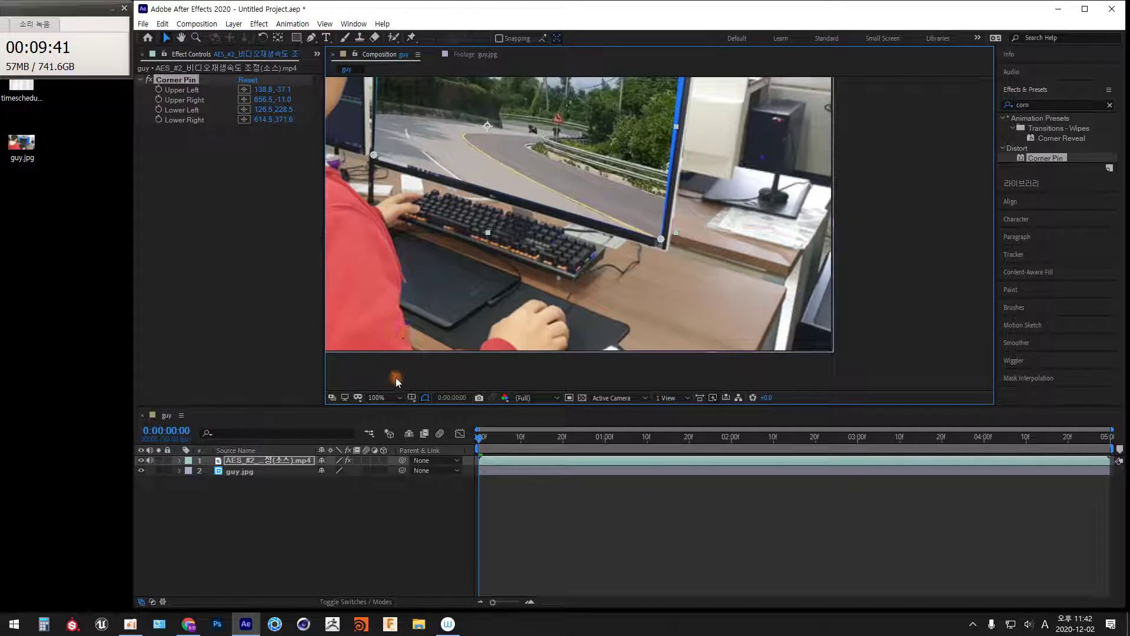
Increase the Corner Pin's Lower Left Y value by 10, to 238.5, checking the monitor's lower-left corner at 800% magnification
{"action": "left_click", "coordinate": [400, 398]}
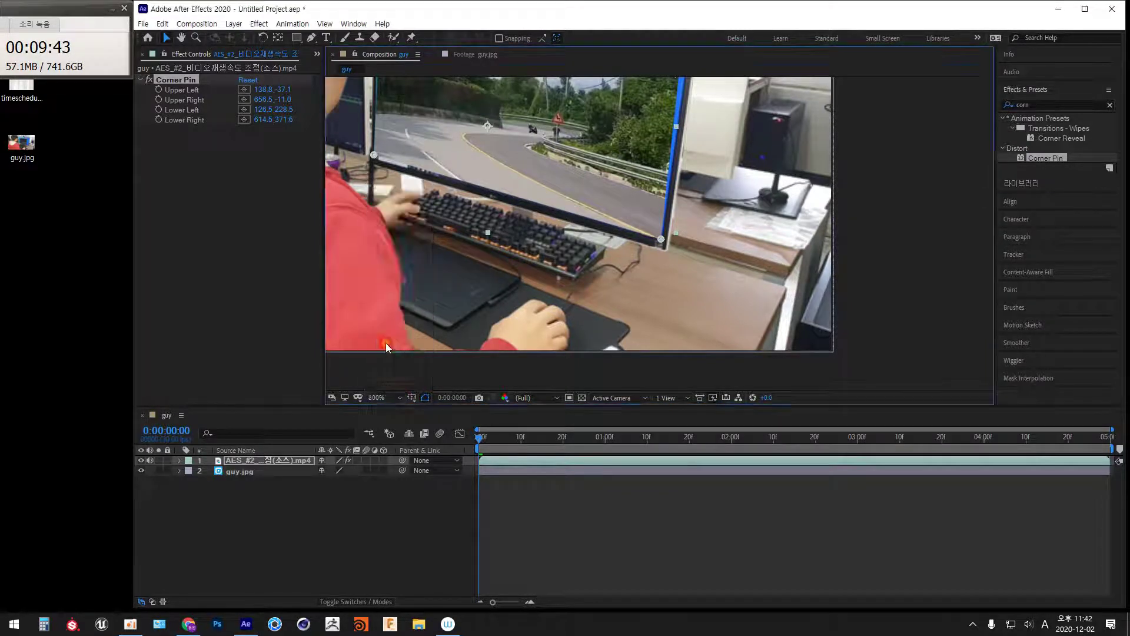
{"action": "left_click", "coordinate": [385, 346]}
{"action": "key", "text": "space"}
{"action": "left_click_drag", "start_coordinate": [390, 224], "coordinate": [599, 232]}
{"action": "left_click_drag", "start_coordinate": [454, 224], "coordinate": [630, 280]}
{"action": "mouse_move", "coordinate": [458, 252]}
{"action": "left_mouse_down"}
{"action": "mouse_move", "coordinate": [539, 279]}
{"action": "mouse_move", "coordinate": [512, 273]}
{"action": "mouse_move", "coordinate": [472, 227]}
{"action": "mouse_move", "coordinate": [507, 212]}
{"action": "left_mouse_up"}
{"action": "left_click_drag", "start_coordinate": [408, 187], "coordinate": [687, 284]}
{"action": "mouse_move", "coordinate": [449, 240]}
{"action": "left_mouse_down"}
{"action": "mouse_move", "coordinate": [676, 285]}
{"action": "mouse_move", "coordinate": [641, 308]}
{"action": "mouse_move", "coordinate": [663, 313]}
{"action": "left_mouse_up"}
{"action": "left_click_drag", "start_coordinate": [541, 269], "coordinate": [684, 300]}
{"action": "left_click_drag", "start_coordinate": [565, 272], "coordinate": [510, 290]}
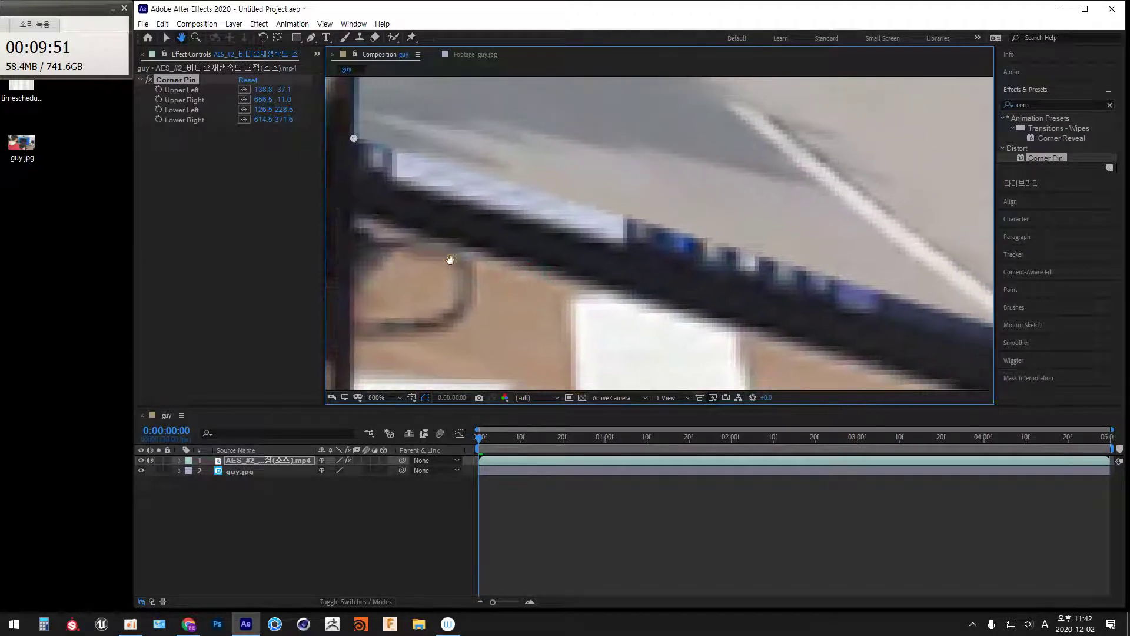
{"action": "left_click", "coordinate": [285, 110]}
{"action": "type", "text": "+10"}
{"action": "key", "text": "Return"}
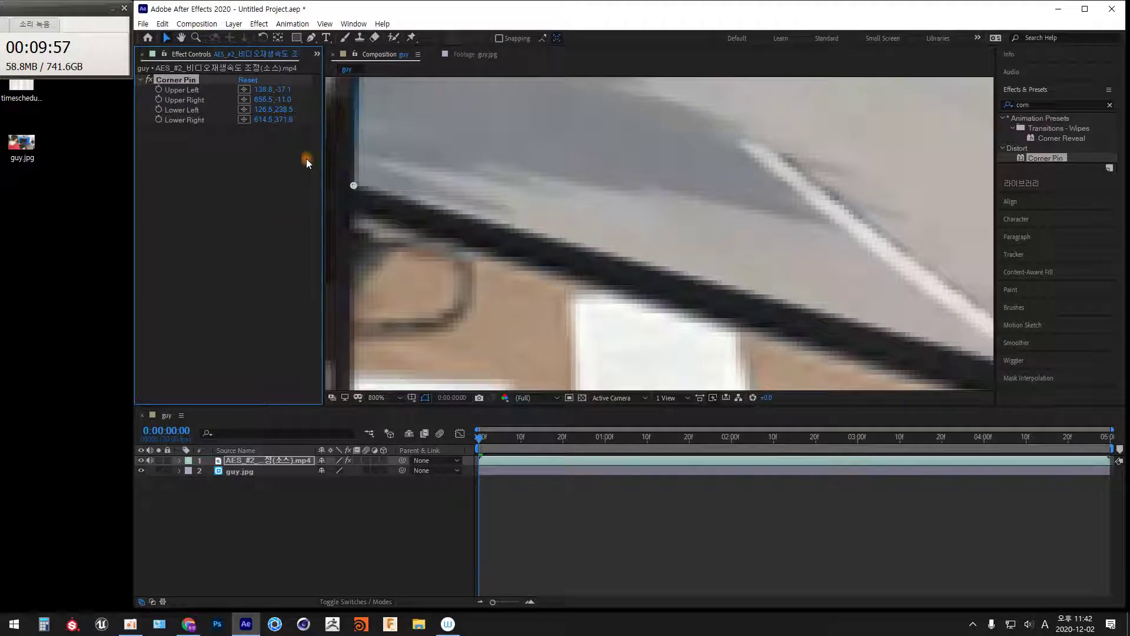
Try shifting the Corner Pin's Lower Left Y value with +5 and -5 entries, undoing the change
{"action": "left_click", "coordinate": [285, 110]}
{"action": "type", "text": "+5"}
{"action": "key", "text": "Return"}
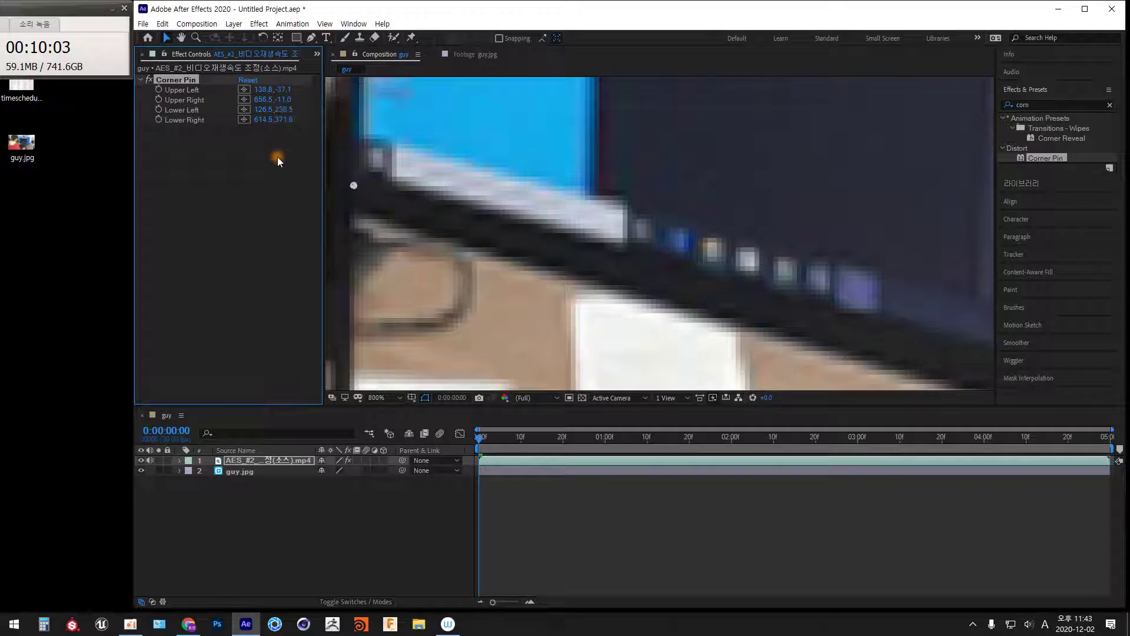
{"action": "left_click", "coordinate": [285, 110]}
{"action": "type", "text": "-5"}
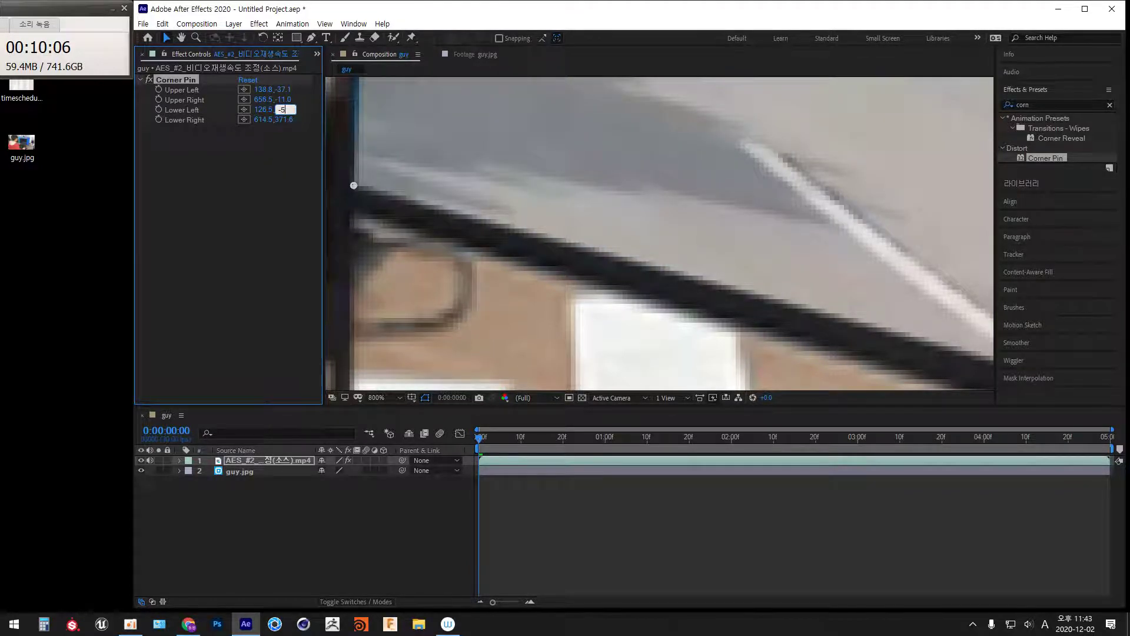
{"action": "key", "text": "Return"}
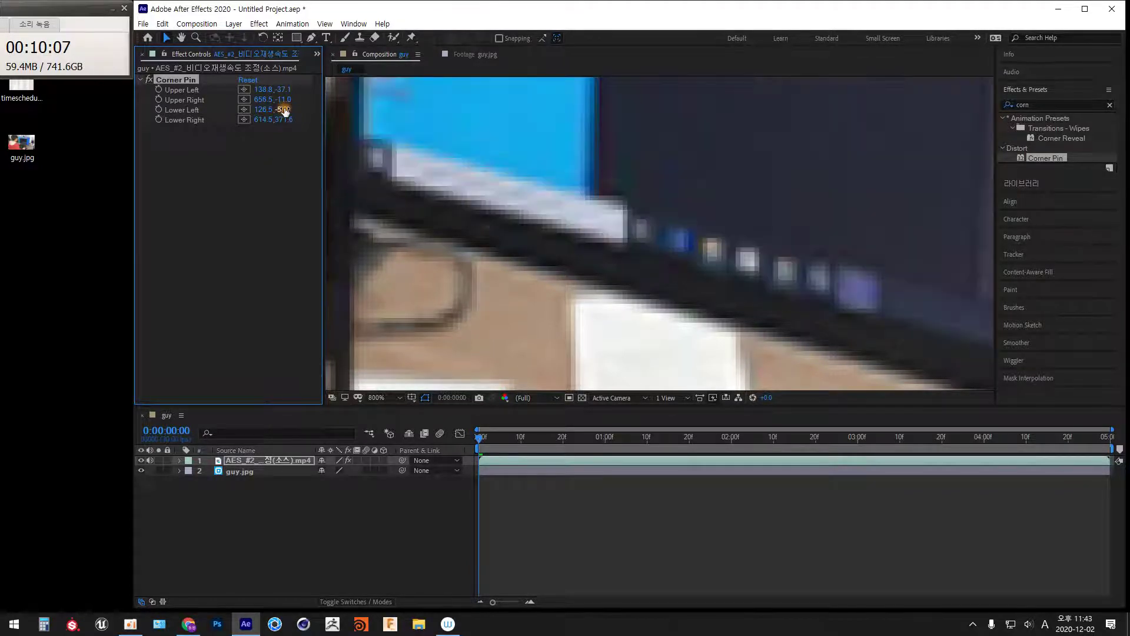
{"action": "key", "text": "ctrl+z"}
Decrease the Corner Pin's Lower Left Y value by 5 and raise it by 2, to 235.5
{"action": "left_click", "coordinate": [288, 109]}
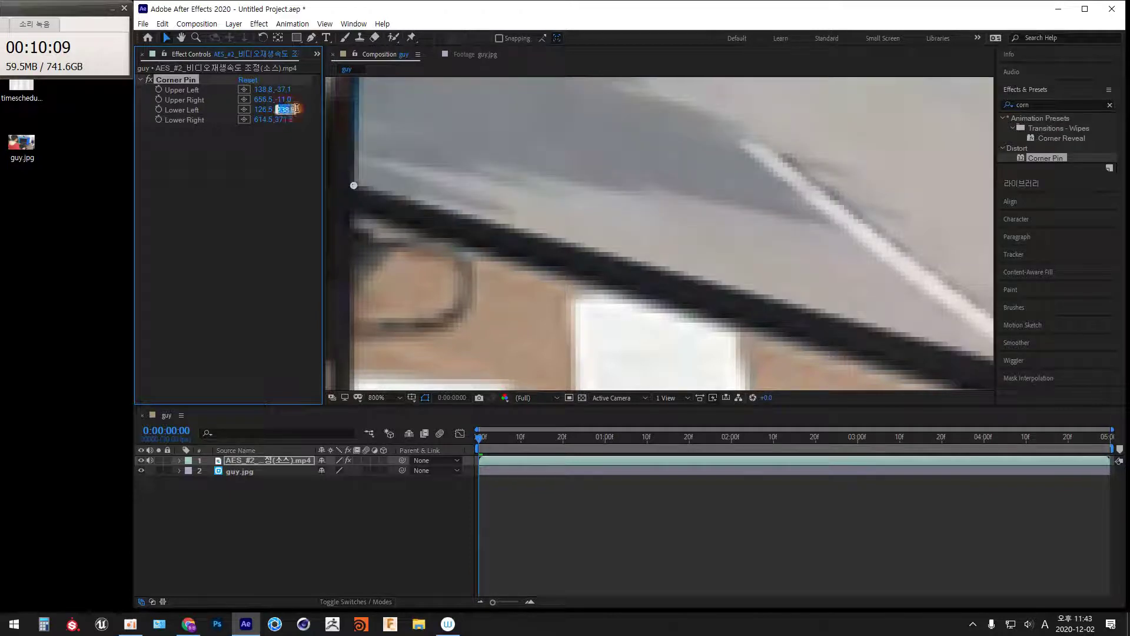
{"action": "key", "text": "Right"}
{"action": "type", "text": "-5"}
{"action": "key", "text": "Return"}
{"action": "left_click_drag", "start_coordinate": [298, 121], "coordinate": [376, 193]}
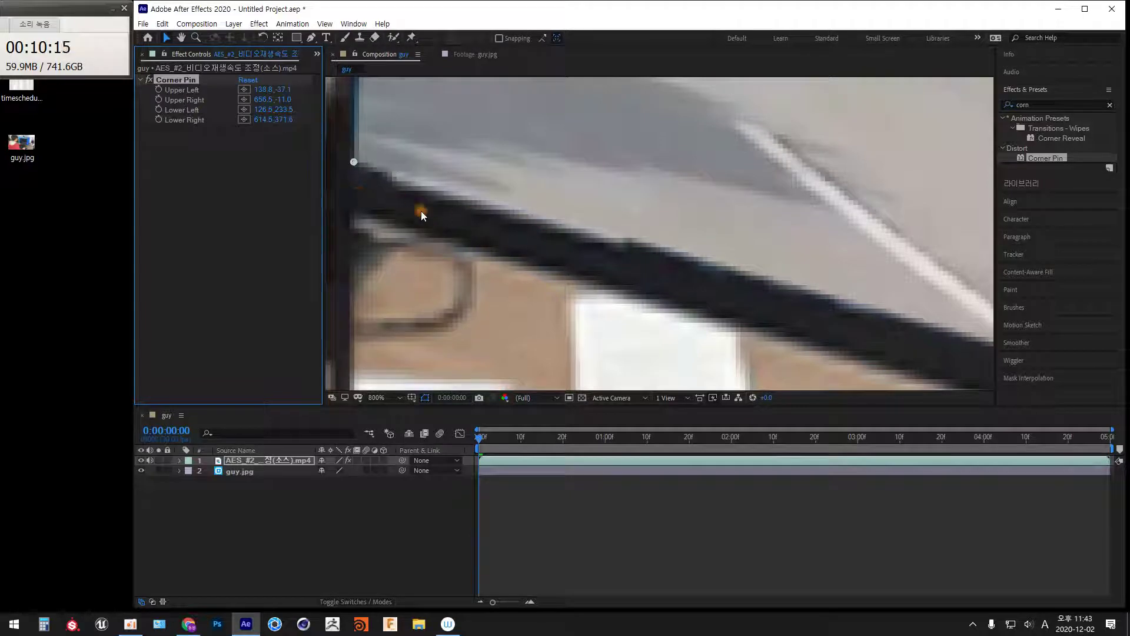
{"action": "left_click", "coordinate": [286, 109]}
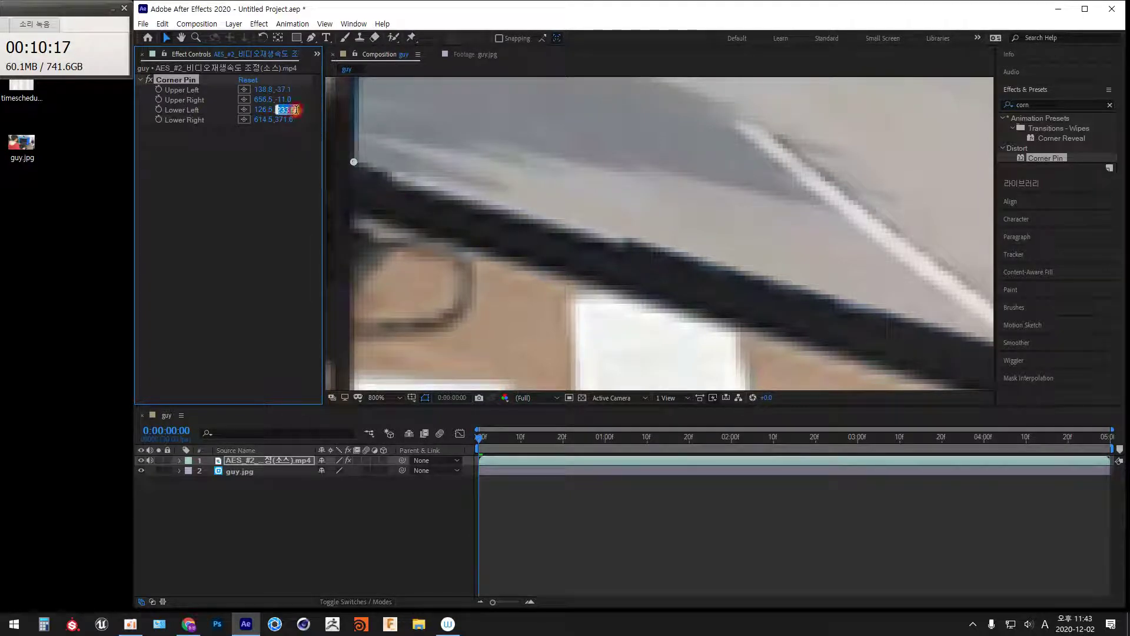
{"action": "key", "text": "End"}
{"action": "type", "text": "+2"}
{"action": "key", "text": "Return"}
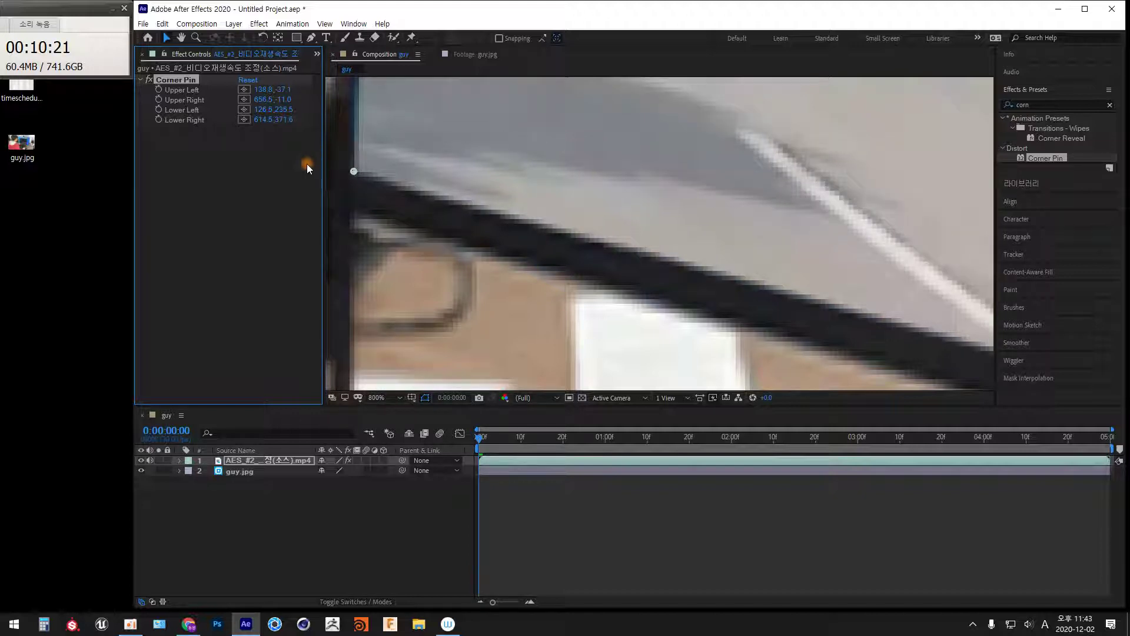
Inspect how the video fits the monitor at 100%, and its upper-left corner at 800% magnification
{"action": "left_click", "coordinate": [383, 397]}
{"action": "left_click", "coordinate": [390, 306]}
{"action": "left_click_drag", "start_coordinate": [668, 162], "coordinate": [602, 315]}
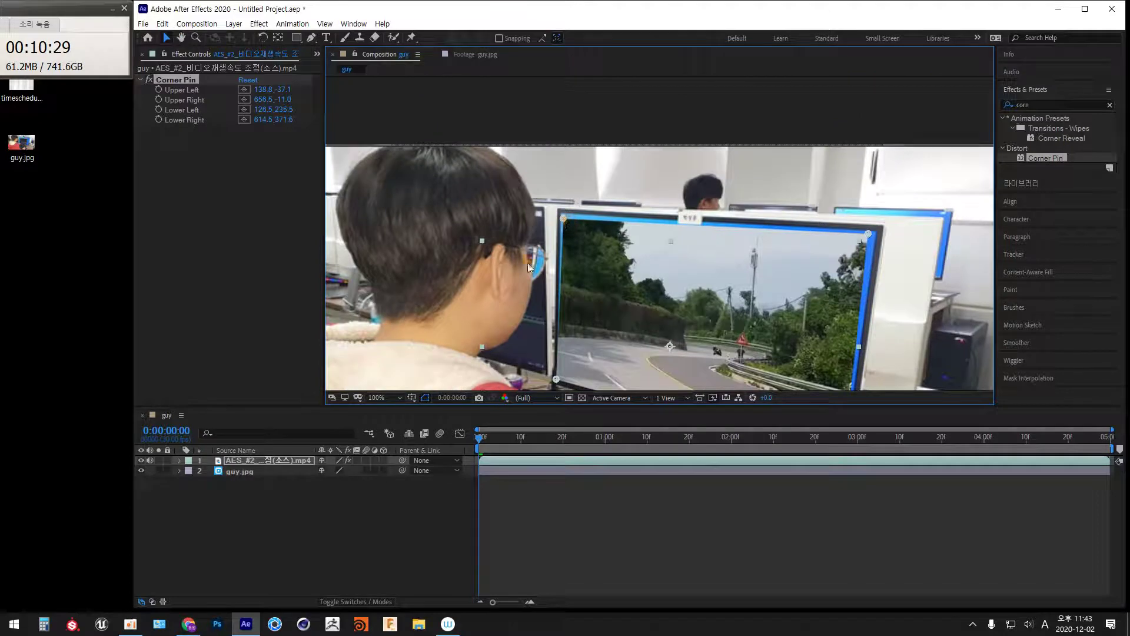
{"action": "left_click", "coordinate": [382, 397]}
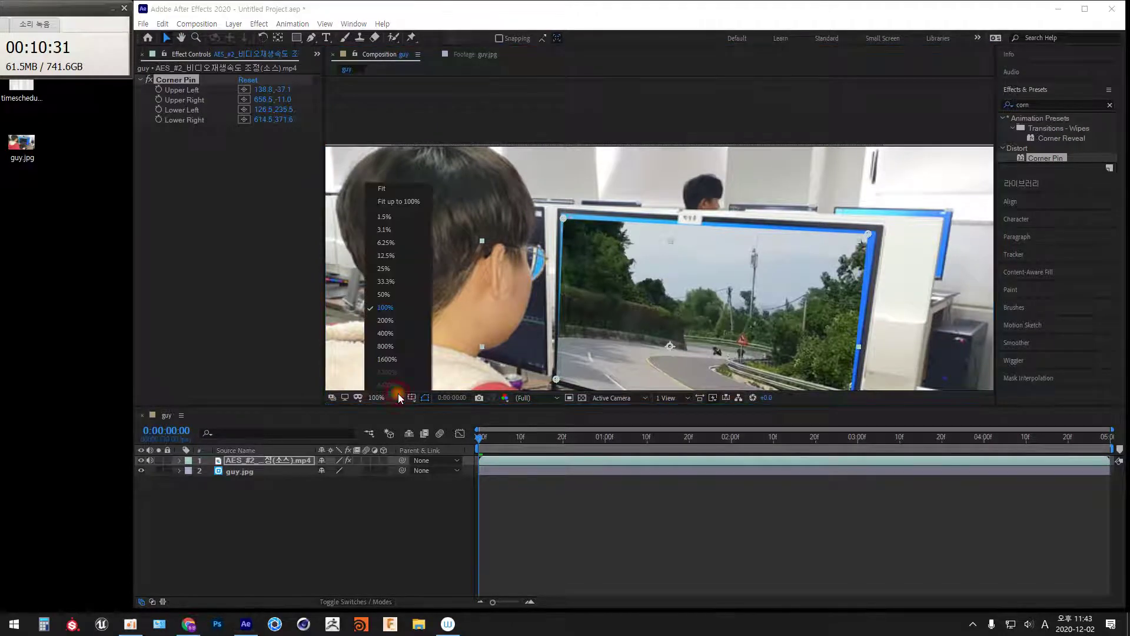
{"action": "left_click", "coordinate": [386, 346]}
{"action": "left_click_drag", "start_coordinate": [495, 197], "coordinate": [749, 260]}
{"action": "left_click_drag", "start_coordinate": [515, 257], "coordinate": [613, 253]}
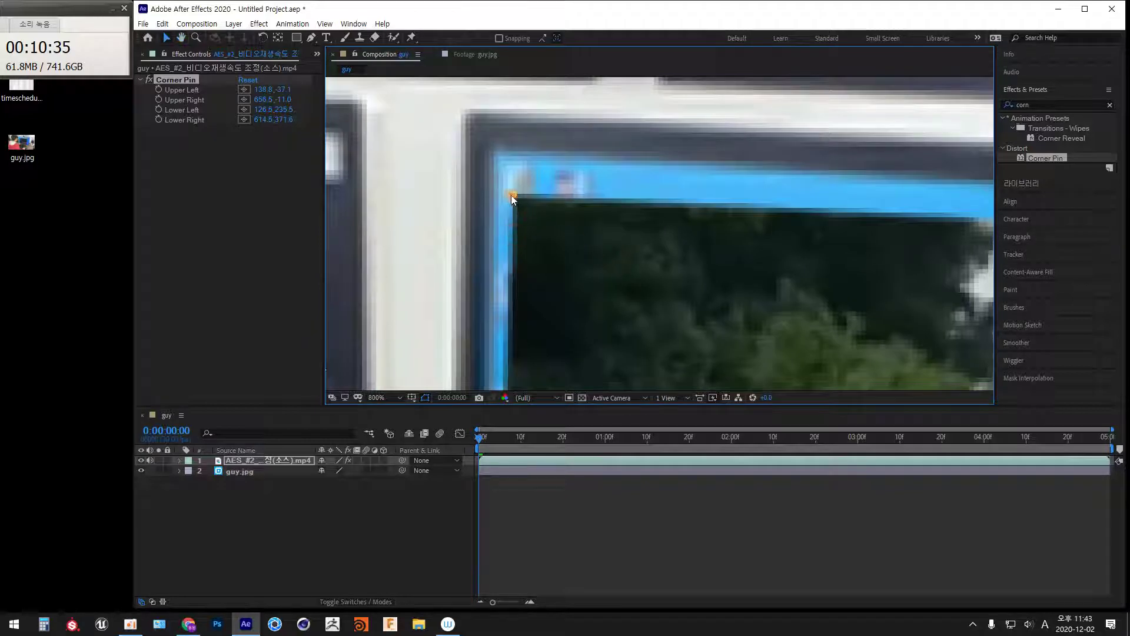
Try entering -4 for the Corner Pin's Upper Left X value twice, undoing each change
{"action": "left_click", "coordinate": [269, 89]}
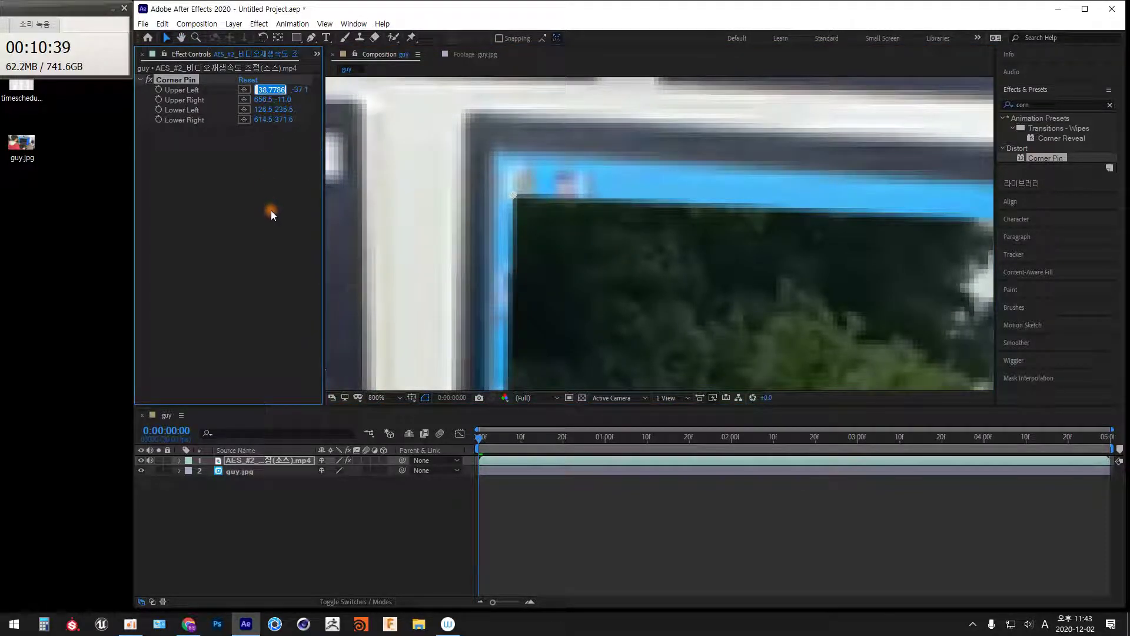
{"action": "type", "text": "-4"}
{"action": "key", "text": "Return"}
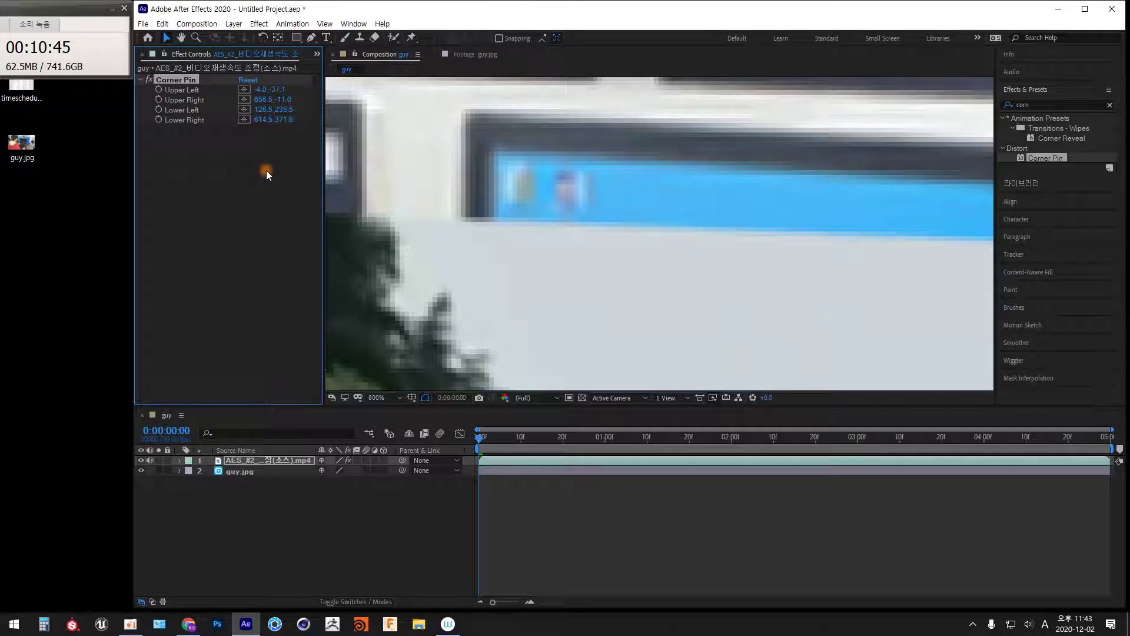
{"action": "key", "text": "ctrl+z"}
{"action": "left_click", "coordinate": [270, 90]}
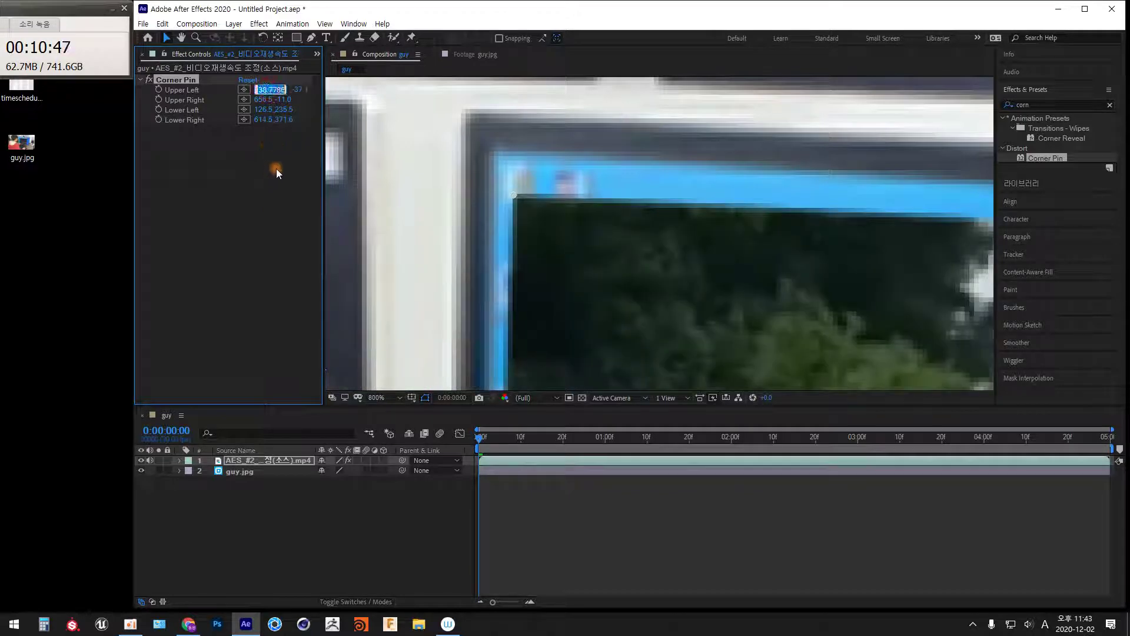
{"action": "type", "text": "-4"}
{"action": "key", "text": "Return"}
{"action": "key", "text": "ctrl+z"}
Set the Corner Pin's Upper Left X value to 134 and increase it by 1, to 135
{"action": "left_click", "coordinate": [265, 89]}
{"action": "key", "text": "Right"}
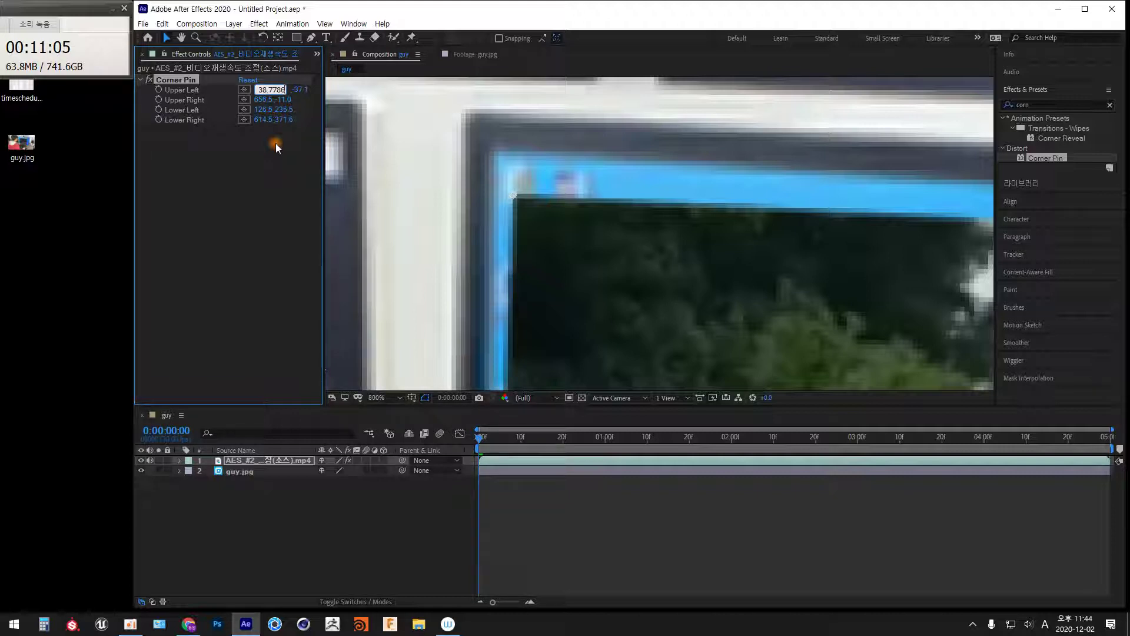
{"action": "key", "text": "BackSpace"}
{"action": "key", "text": "BackSpace"}
{"action": "key", "text": "BackSpace"}
{"action": "key", "text": "BackSpace"}
{"action": "key", "text": "BackSpace"}
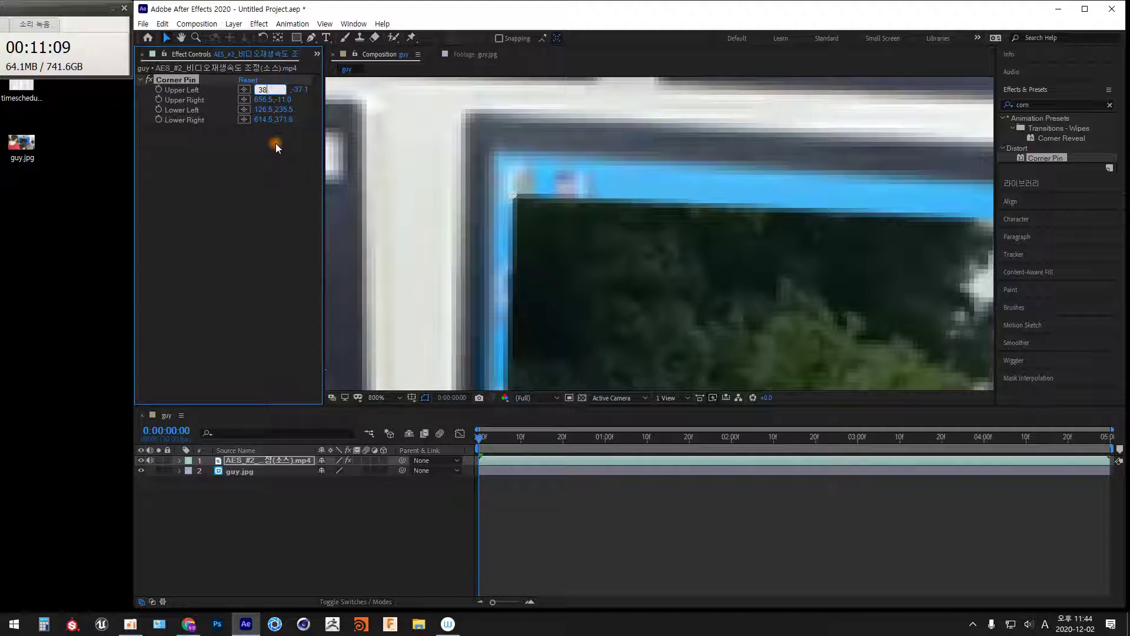
{"action": "key", "text": "BackSpace"}
{"action": "type", "text": "4"}
{"action": "key", "text": "Return"}
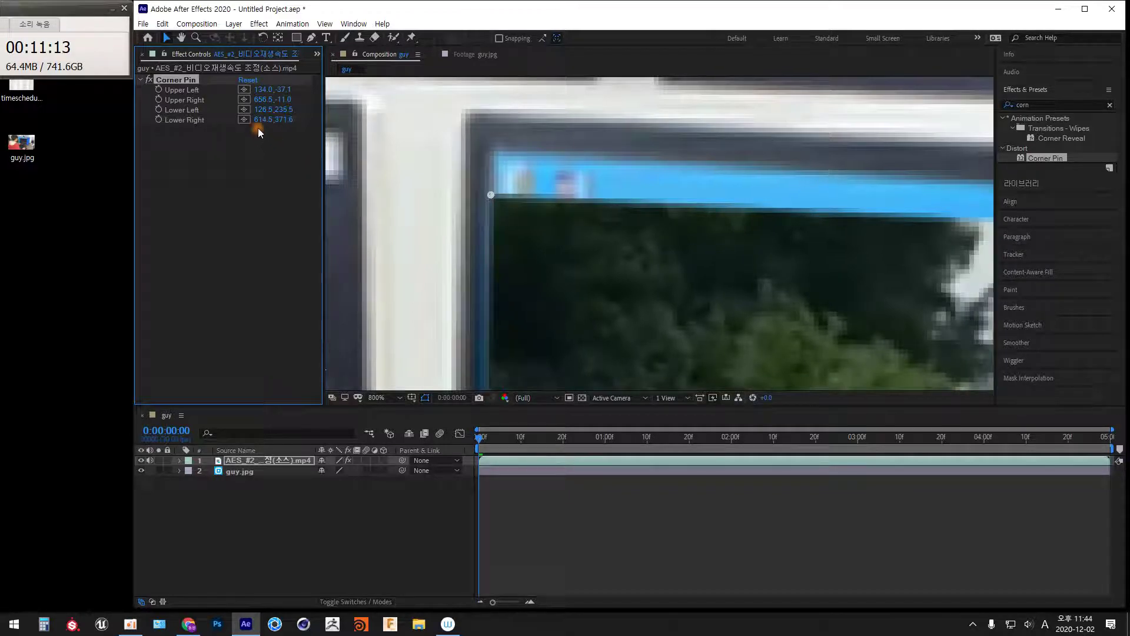
{"action": "left_click", "coordinate": [264, 89]}
{"action": "type", "text": "+1"}
{"action": "key", "text": "Return"}
Try lowering the Corner Pin's Upper Left Y value by 5 and entering -2 for it
{"action": "left_click", "coordinate": [285, 89]}
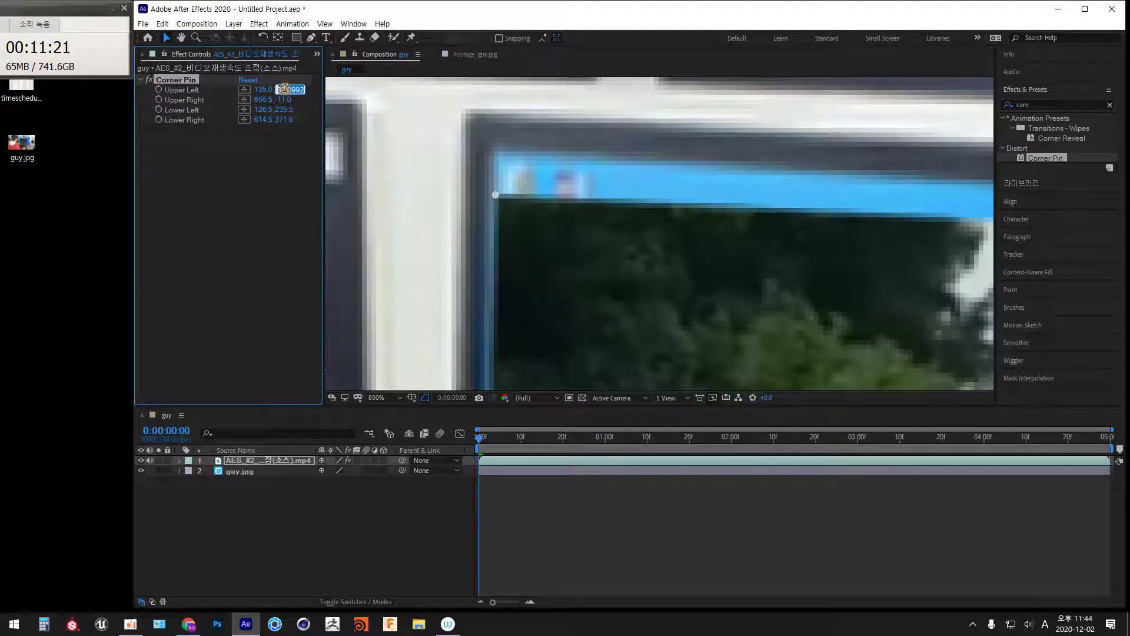
{"action": "left_click", "coordinate": [297, 90]}
{"action": "double_click", "coordinate": [286, 90]}
{"action": "type", "text": "-42"}
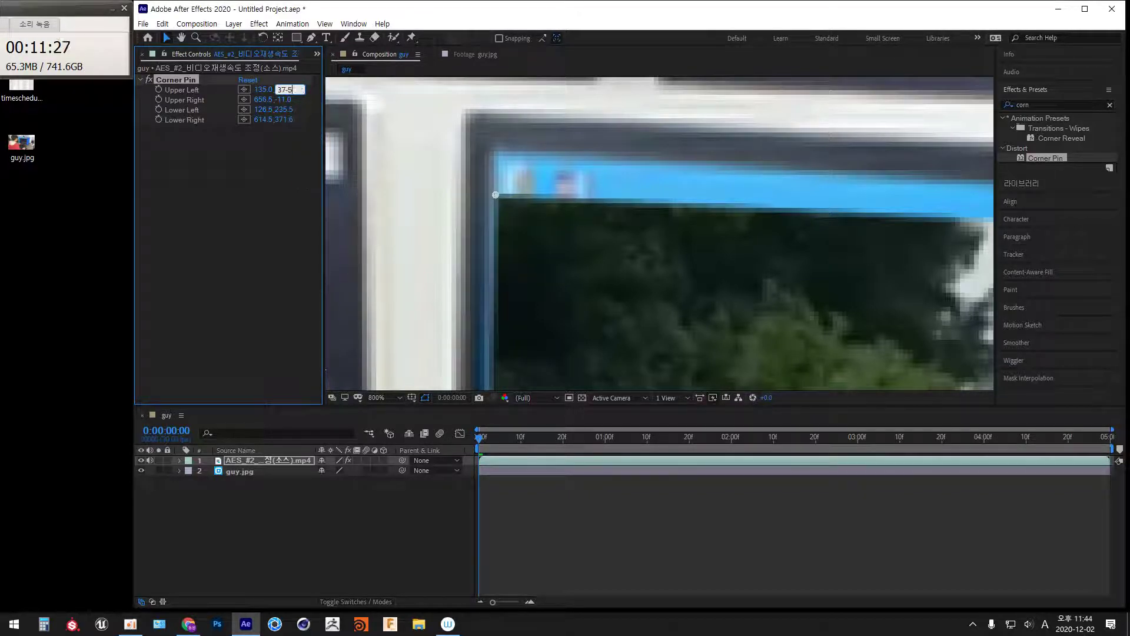
{"action": "key", "text": "Return"}
{"action": "left_click", "coordinate": [286, 89]}
{"action": "type", "text": "-2"}
{"action": "key", "text": "Return"}
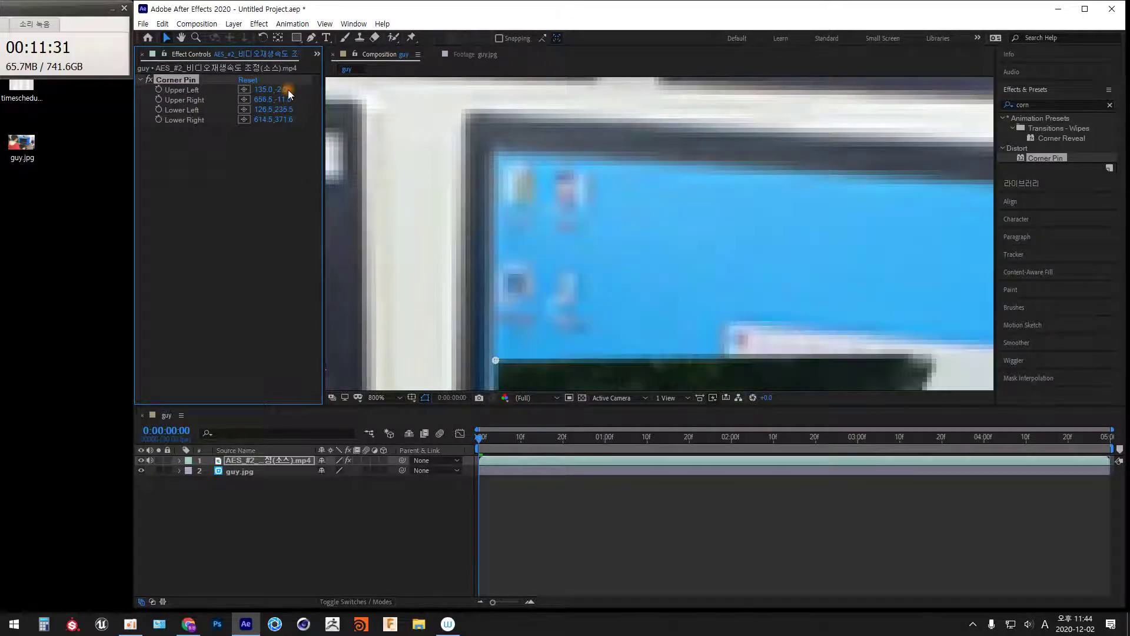
Set the Corner Pin's Upper Left Y value to -46, trying -42 and -44 first
{"action": "left_click", "coordinate": [290, 90]}
{"action": "type", "text": "-42"}
{"action": "key", "text": "Return"}
{"action": "left_click", "coordinate": [291, 90]}
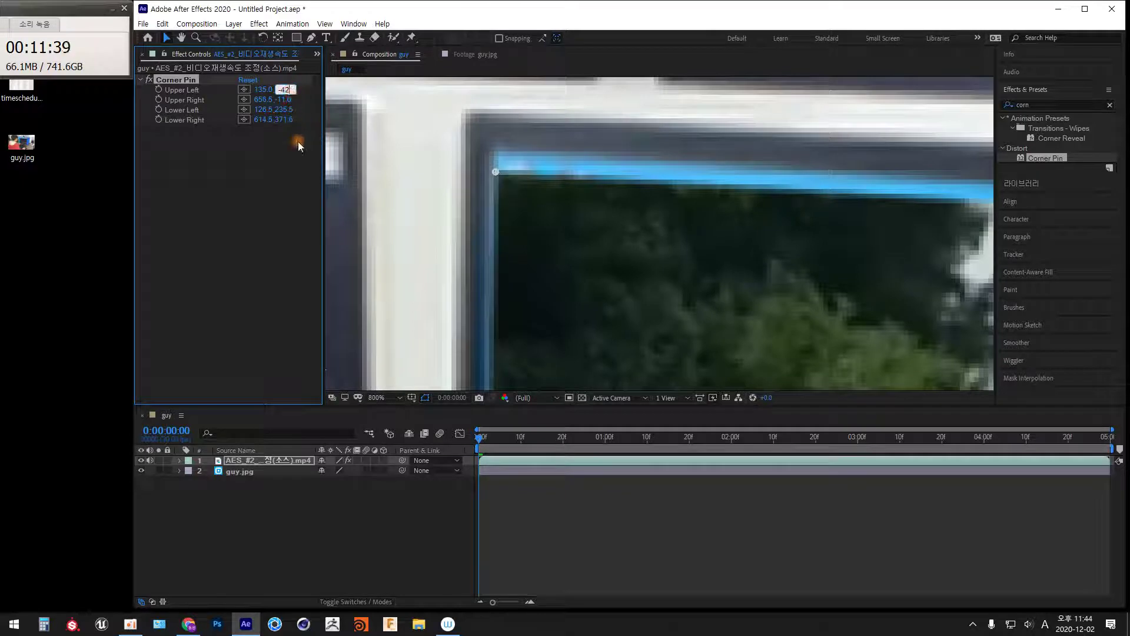
{"action": "key", "text": "BackSpace"}
{"action": "type", "text": "4"}
{"action": "key", "text": "Return"}
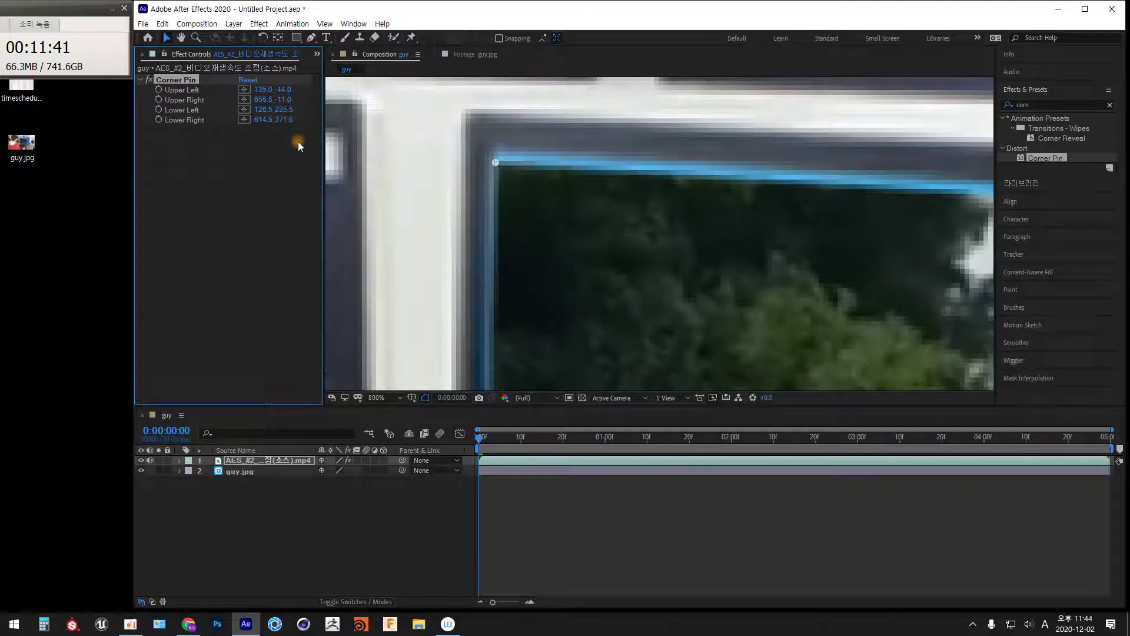
{"action": "left_click", "coordinate": [290, 89]}
{"action": "type", "text": "-46"}
{"action": "key", "text": "Return"}
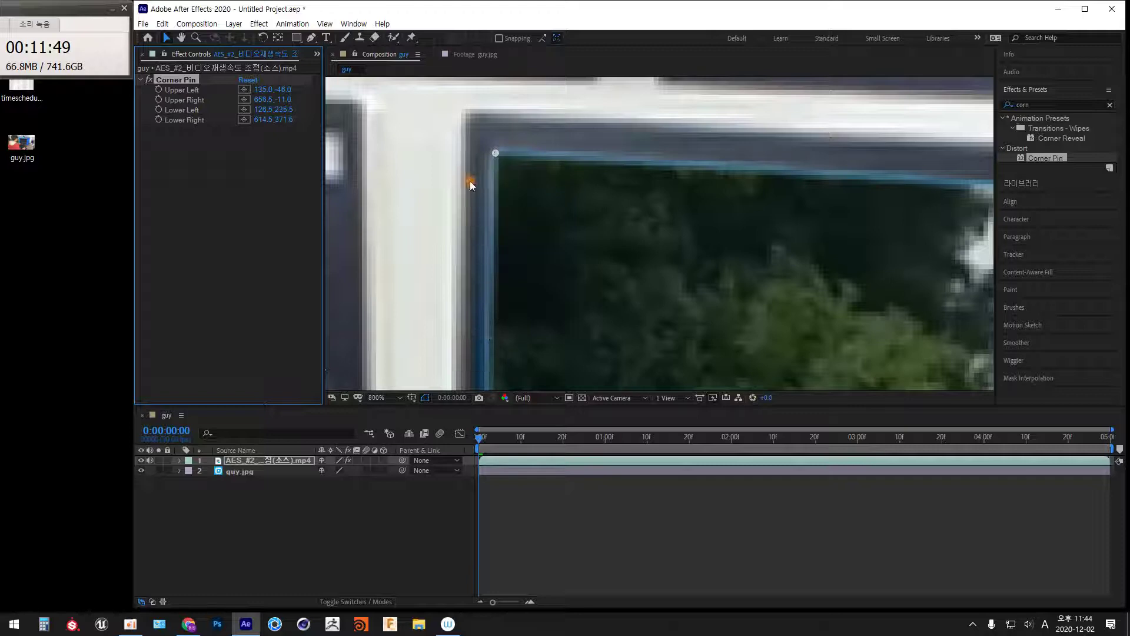
Check the overall fit at 100%, bring the monitor's upper-right corner into view at 800%, and set the Upper Right X value to 668
{"action": "left_click", "coordinate": [399, 398]}
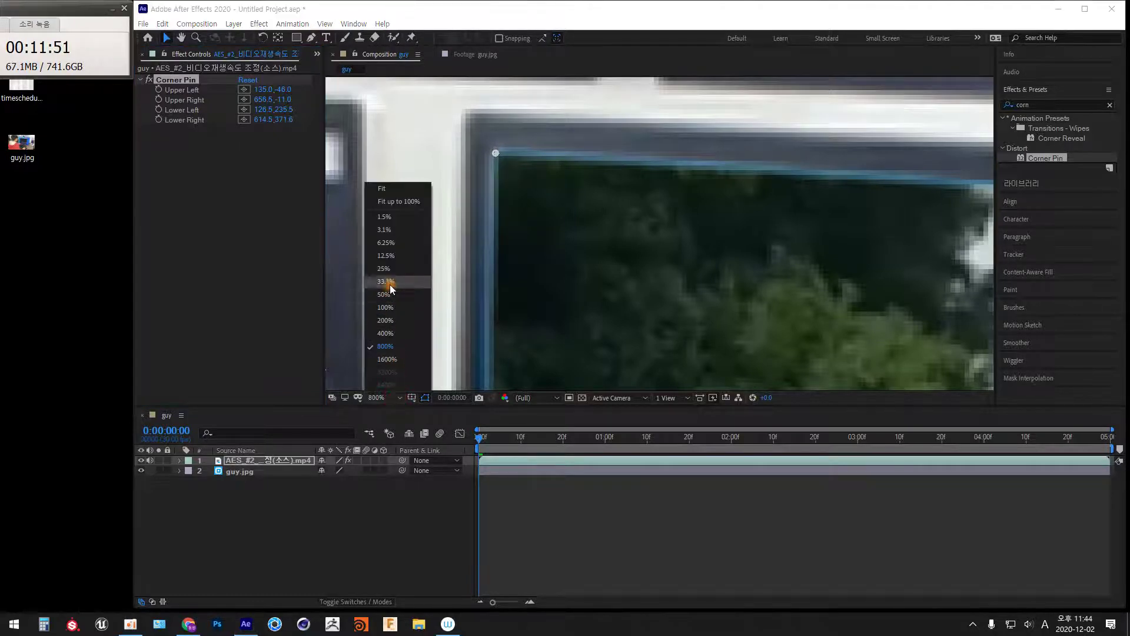
{"action": "left_click", "coordinate": [389, 306]}
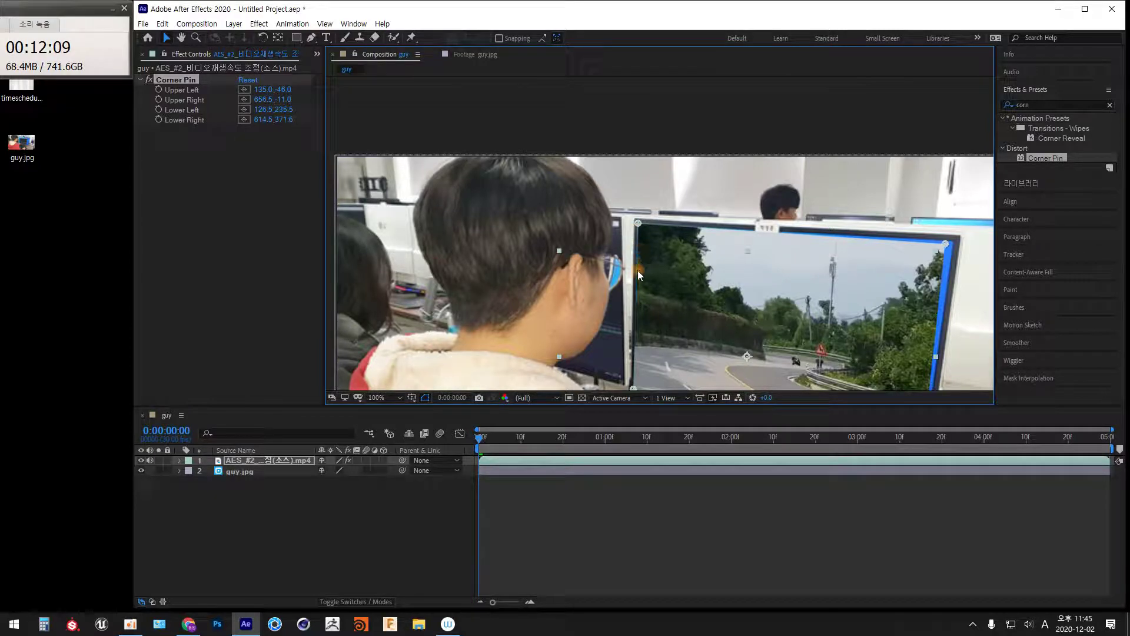
{"action": "left_click", "coordinate": [399, 397]}
{"action": "left_click", "coordinate": [388, 346]}
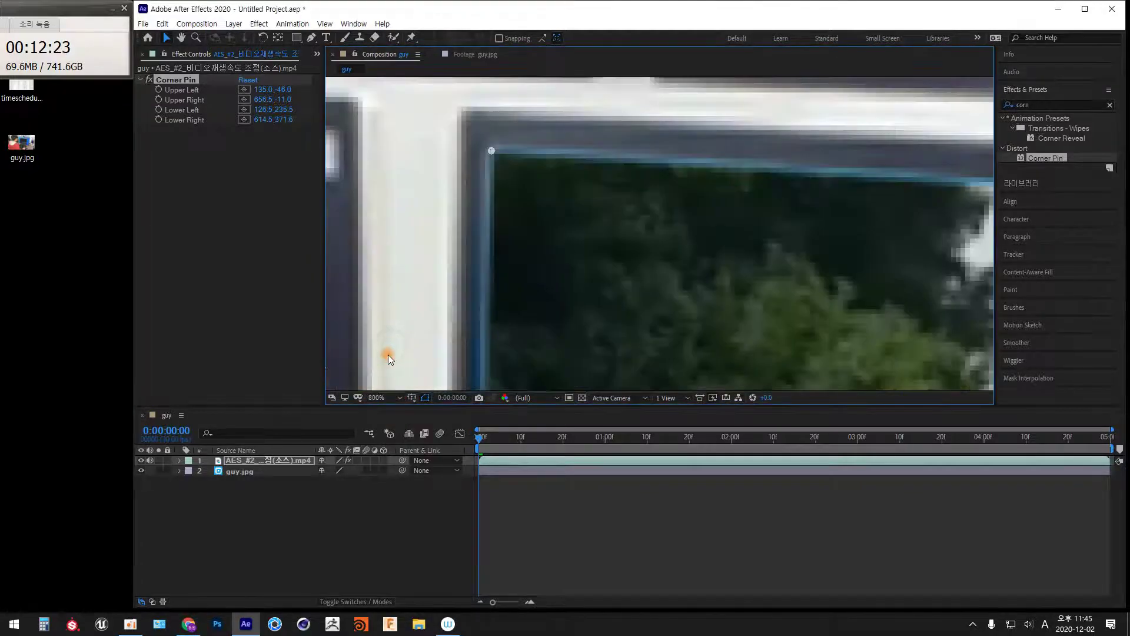
{"action": "key", "text": "space"}
{"action": "left_click_drag", "start_coordinate": [908, 279], "coordinate": [305, 292]}
{"action": "left_click_drag", "start_coordinate": [899, 320], "coordinate": [331, 273]}
{"action": "left_click_drag", "start_coordinate": [865, 303], "coordinate": [320, 252]}
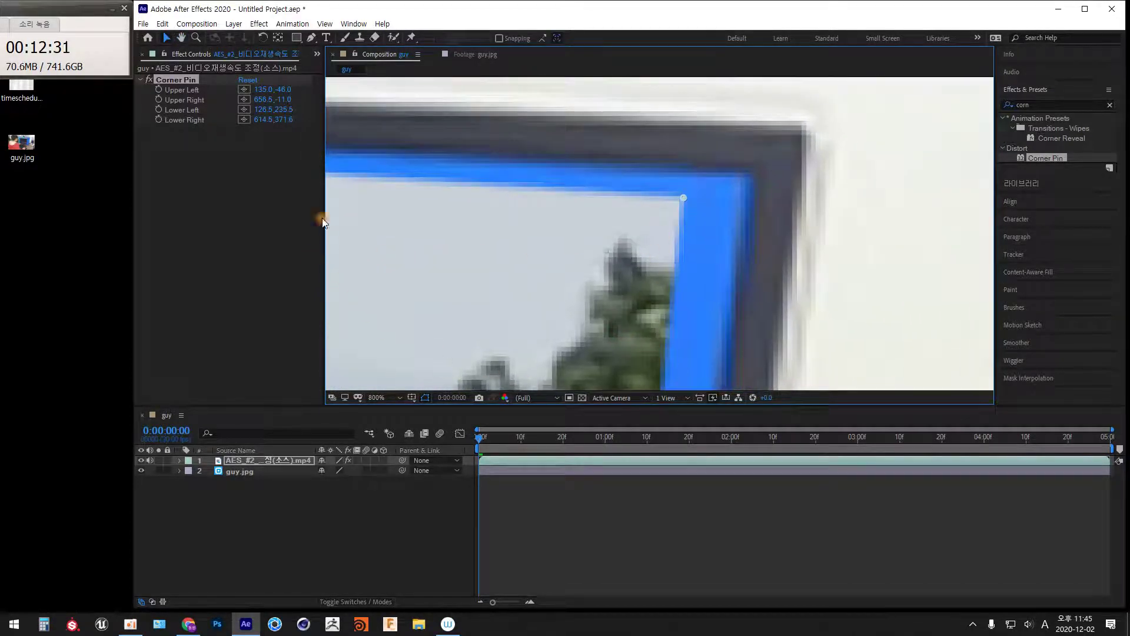
{"action": "left_click", "coordinate": [266, 100]}
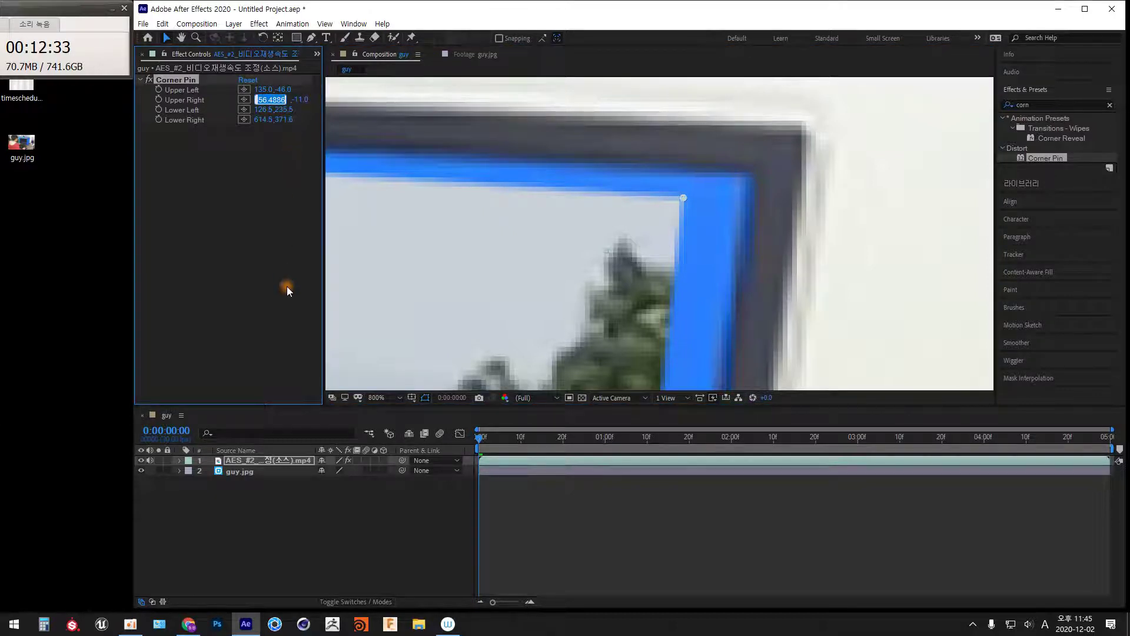
{"action": "type", "text": "56.48"}
{"action": "key", "text": "BackSpace"}
{"action": "type", "text": "+"}
{"action": "type", "text": "612"}
{"action": "key", "text": "Return"}
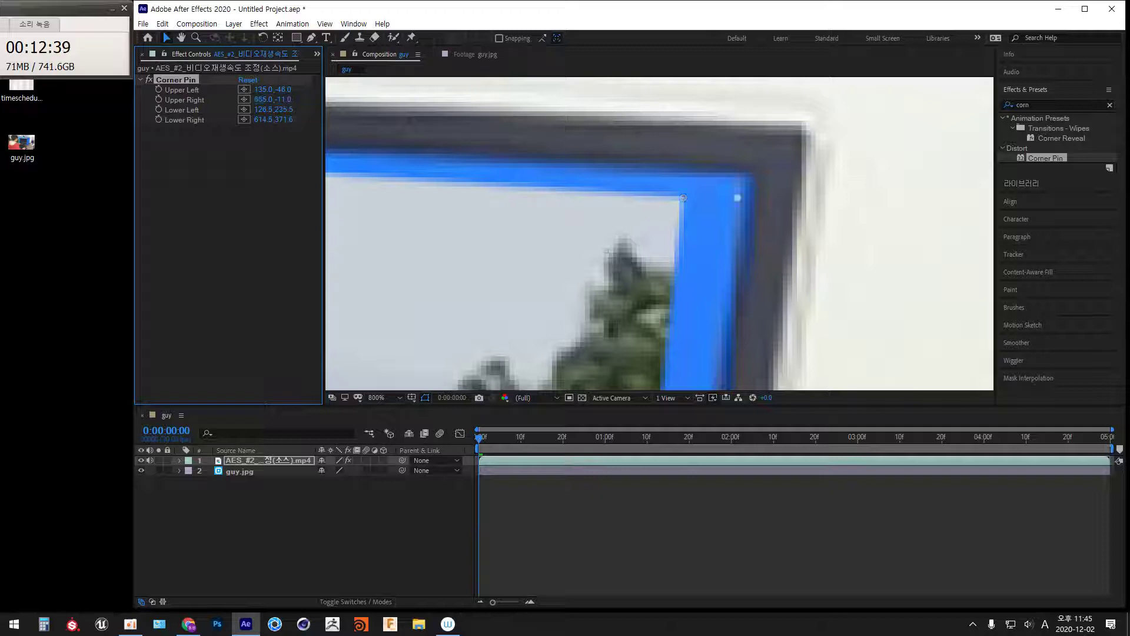
Set the Corner Pin's Upper Right Y value to -14
{"action": "left_click", "coordinate": [285, 100]}
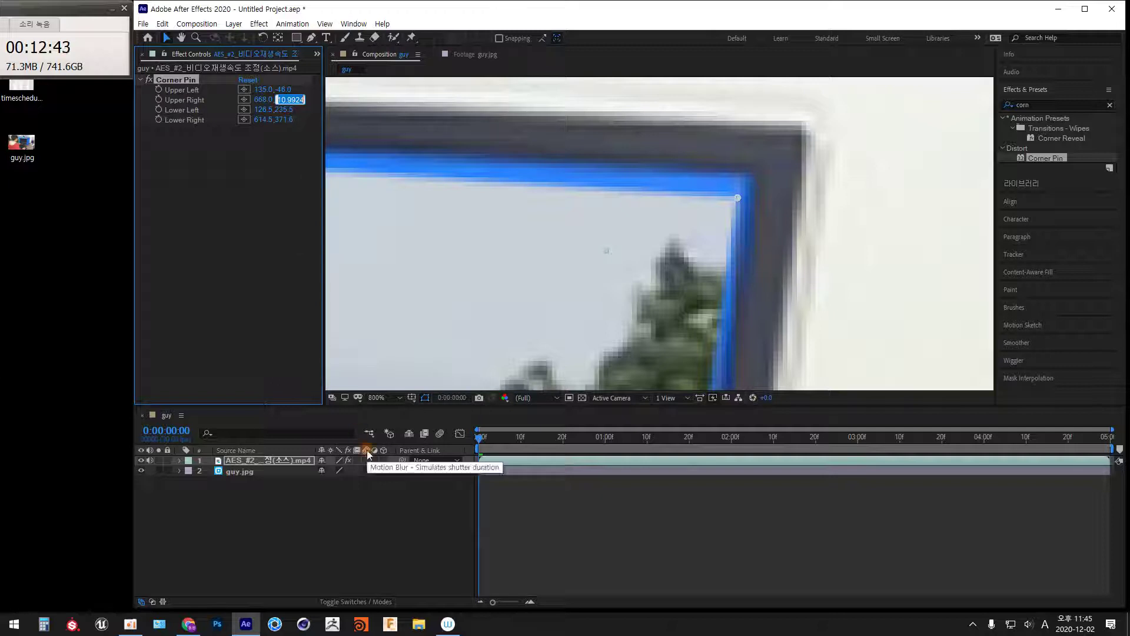
{"action": "type", "text": "10."}
{"action": "key", "text": "BackSpace"}
{"action": "type", "text": "6"}
{"action": "key", "text": "Return"}
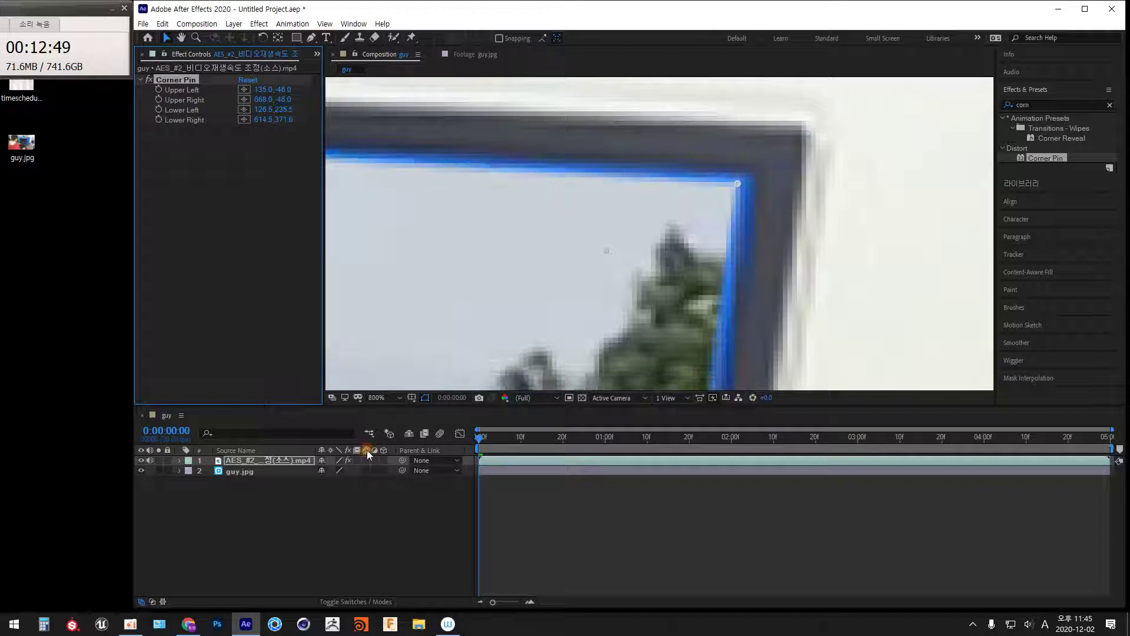
Set the Corner Pin's Upper Right position to 672, -16, trying 671 for the X value first
{"action": "left_click", "coordinate": [263, 99]}
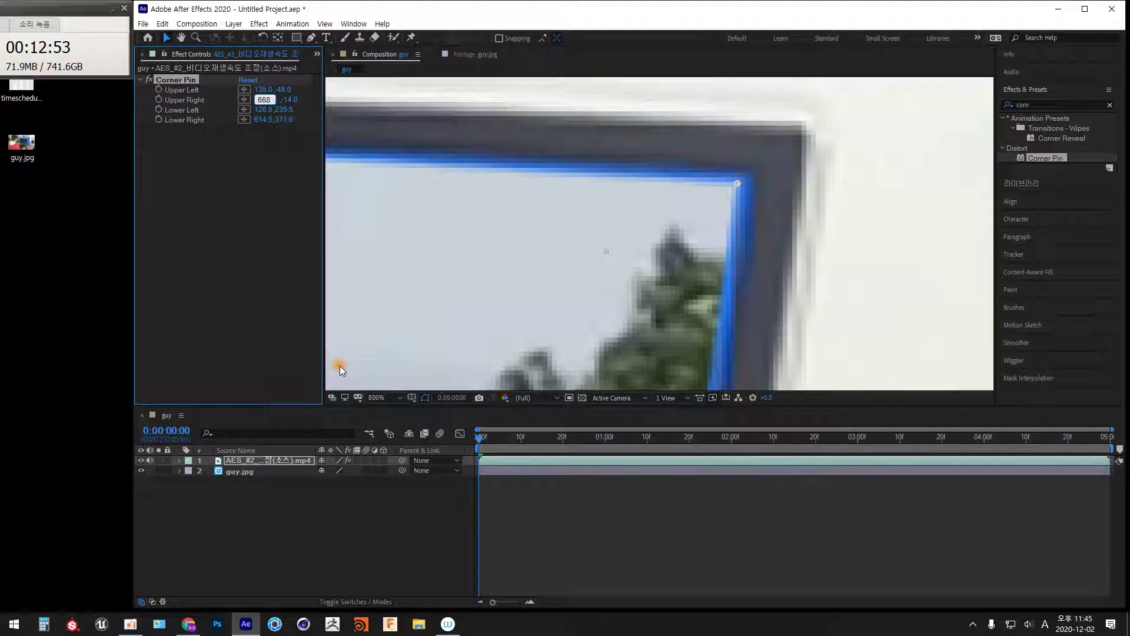
{"action": "type", "text": "+3"}
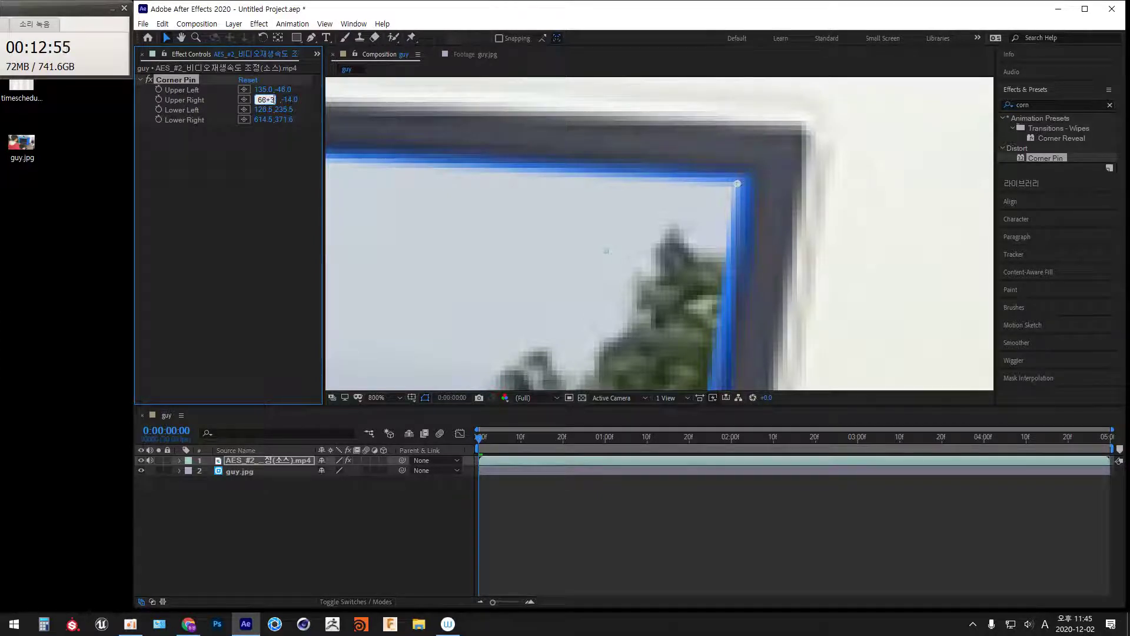
{"action": "left_click", "coordinate": [340, 366]}
{"action": "left_click", "coordinate": [284, 99]}
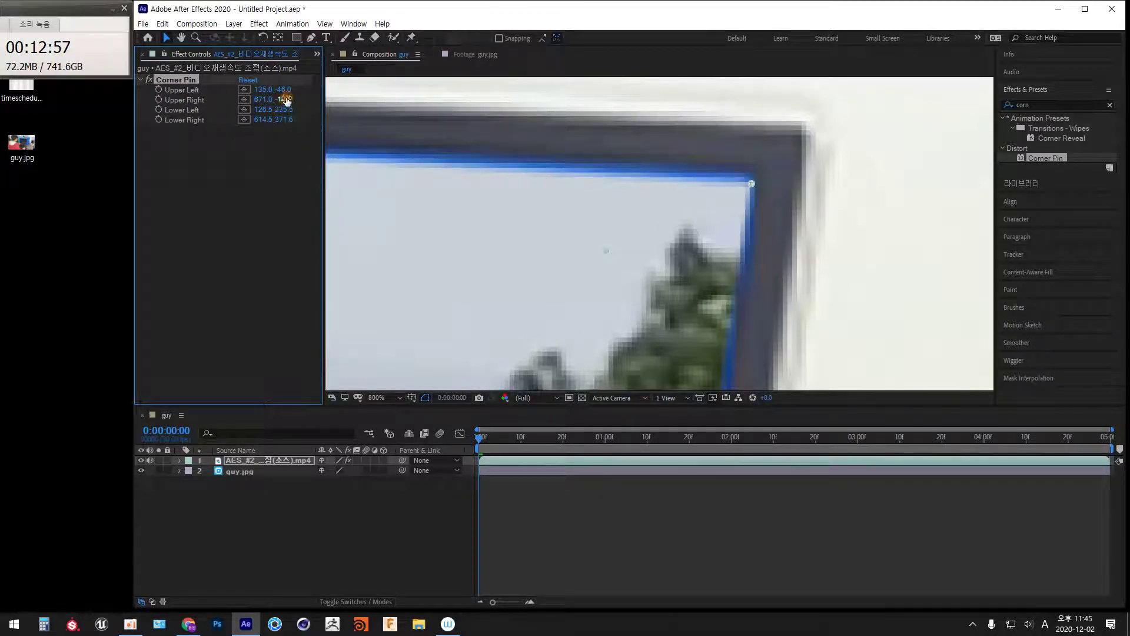
{"action": "left_click", "coordinate": [305, 145]}
{"action": "left_click", "coordinate": [357, 398]}
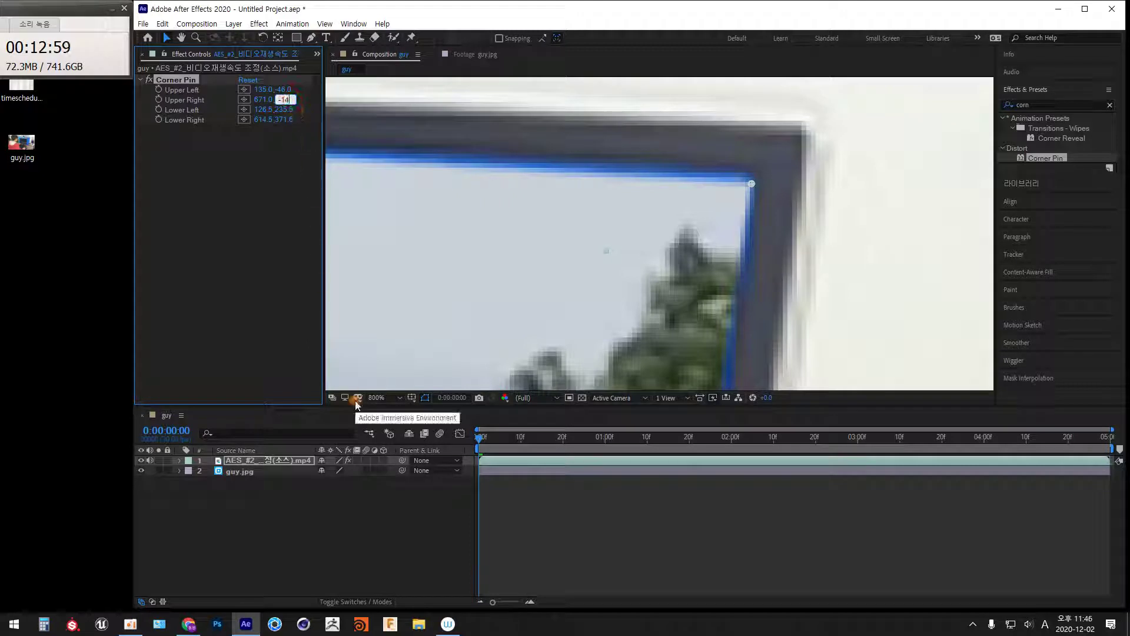
{"action": "type", "text": "-2"}
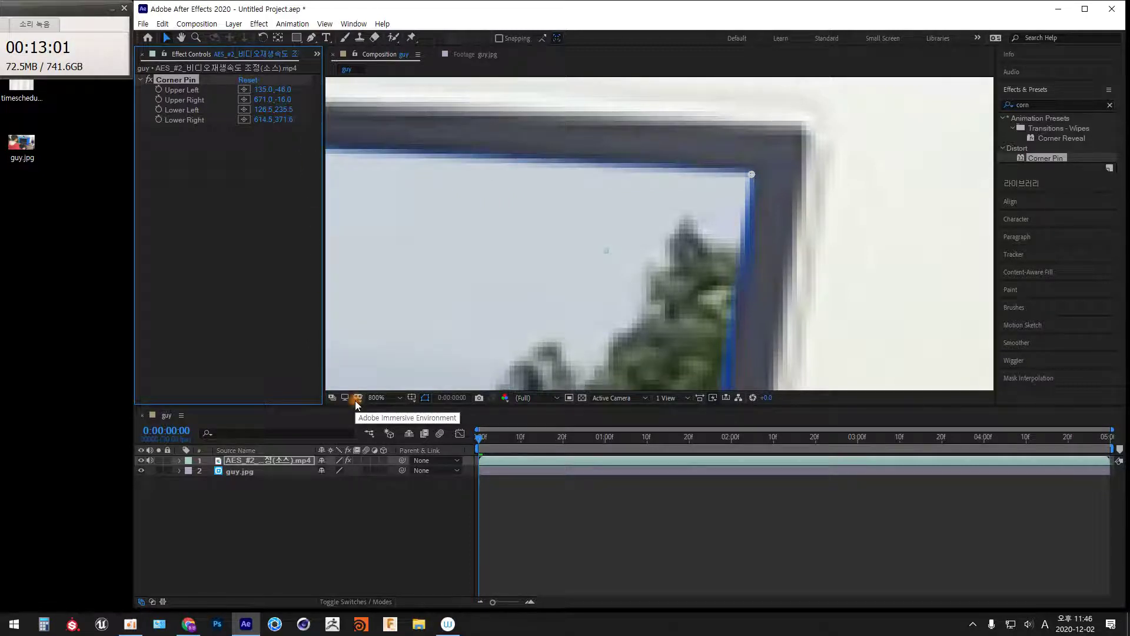
{"action": "left_click", "coordinate": [263, 99]}
{"action": "type", "text": "672"}
{"action": "key", "text": "Return"}
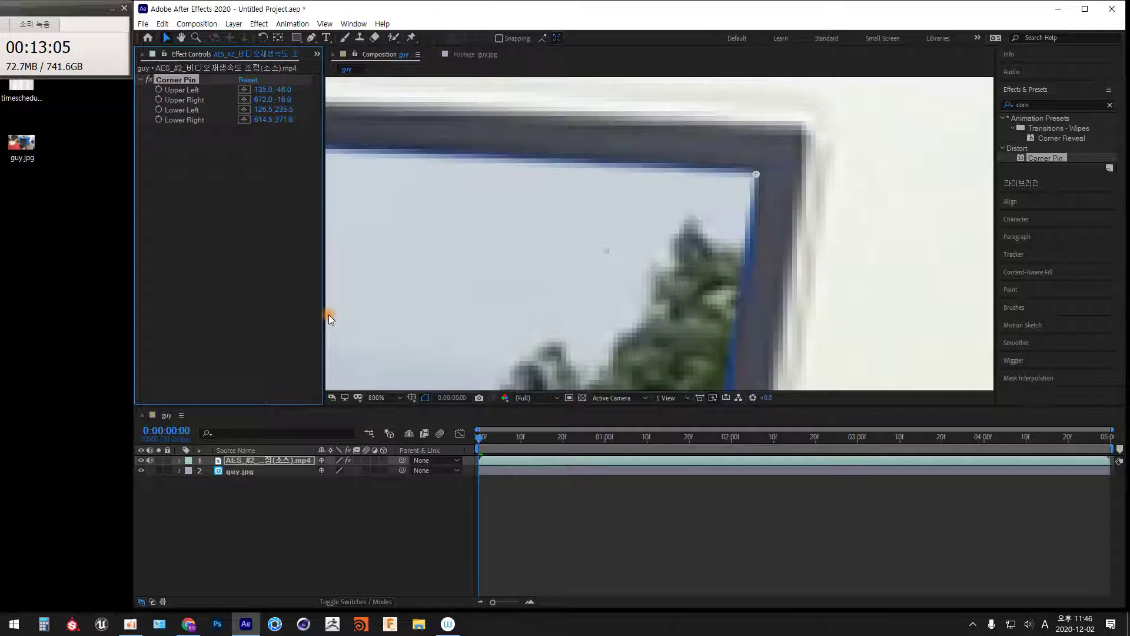
Check the overall fit at 100%, and set the Corner Pin's Lower Right X value to 616 with the monitor's lower-right corner viewed at 800%
{"action": "left_click", "coordinate": [396, 398]}
{"action": "left_click", "coordinate": [386, 307]}
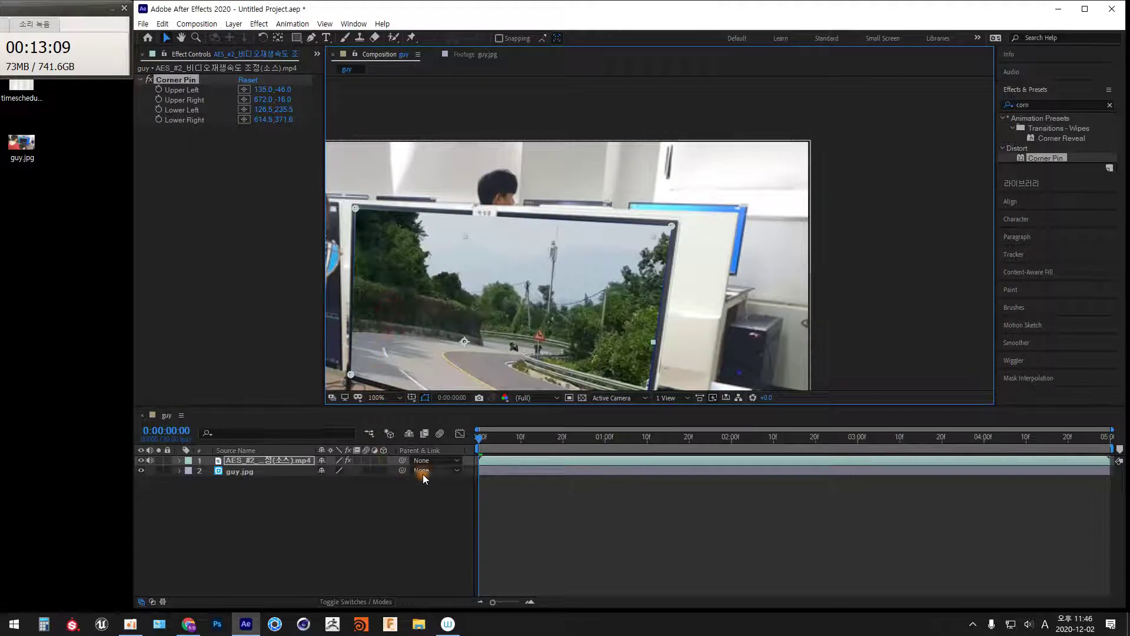
{"action": "key", "text": "h"}
{"action": "left_click_drag", "start_coordinate": [645, 318], "coordinate": [743, 210]}
{"action": "key", "text": "v"}
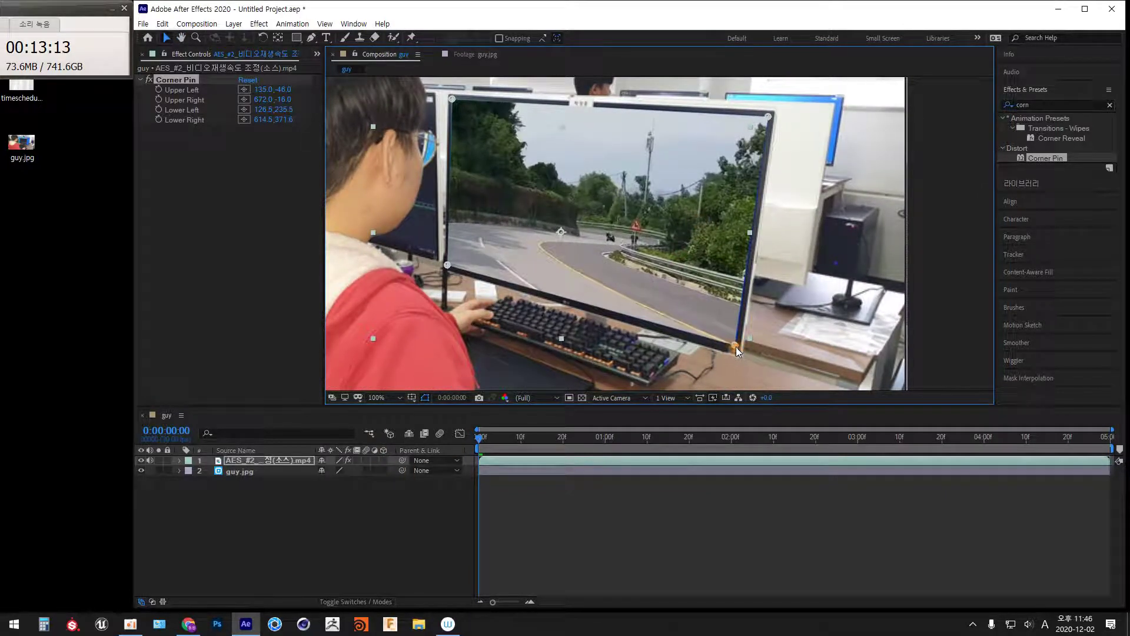
{"action": "left_click", "coordinate": [399, 398]}
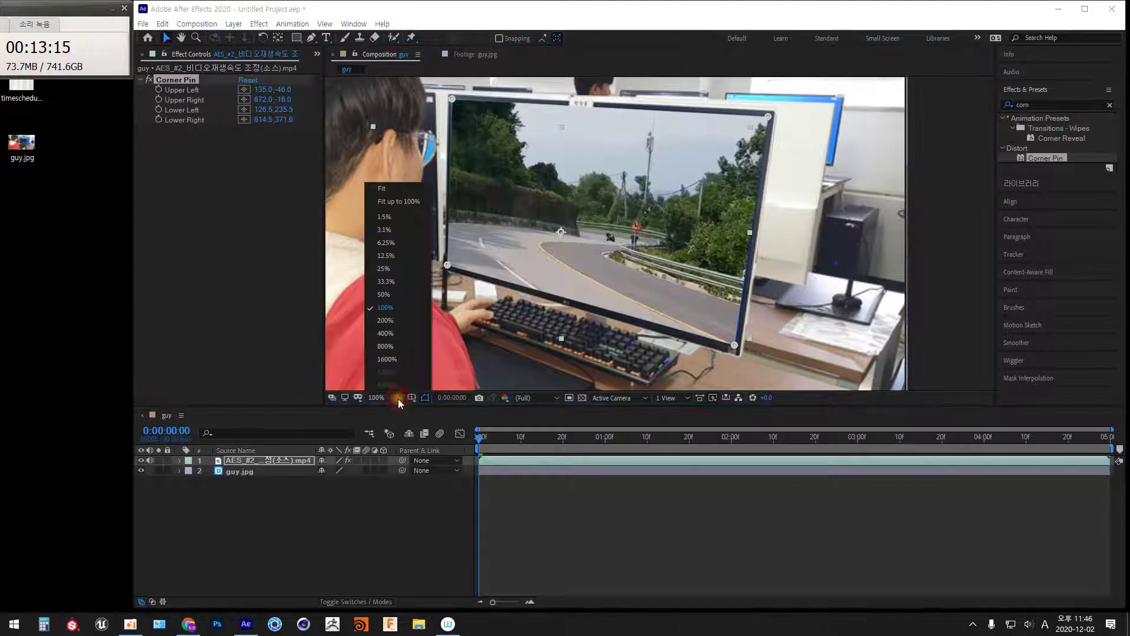
{"action": "left_click", "coordinate": [386, 353]}
{"action": "key", "text": "space"}
{"action": "left_click_drag", "start_coordinate": [858, 362], "coordinate": [513, 118]}
{"action": "left_click_drag", "start_coordinate": [824, 312], "coordinate": [513, 125]}
{"action": "left_click_drag", "start_coordinate": [692, 324], "coordinate": [693, 146]}
{"action": "left_click_drag", "start_coordinate": [671, 288], "coordinate": [689, 250]}
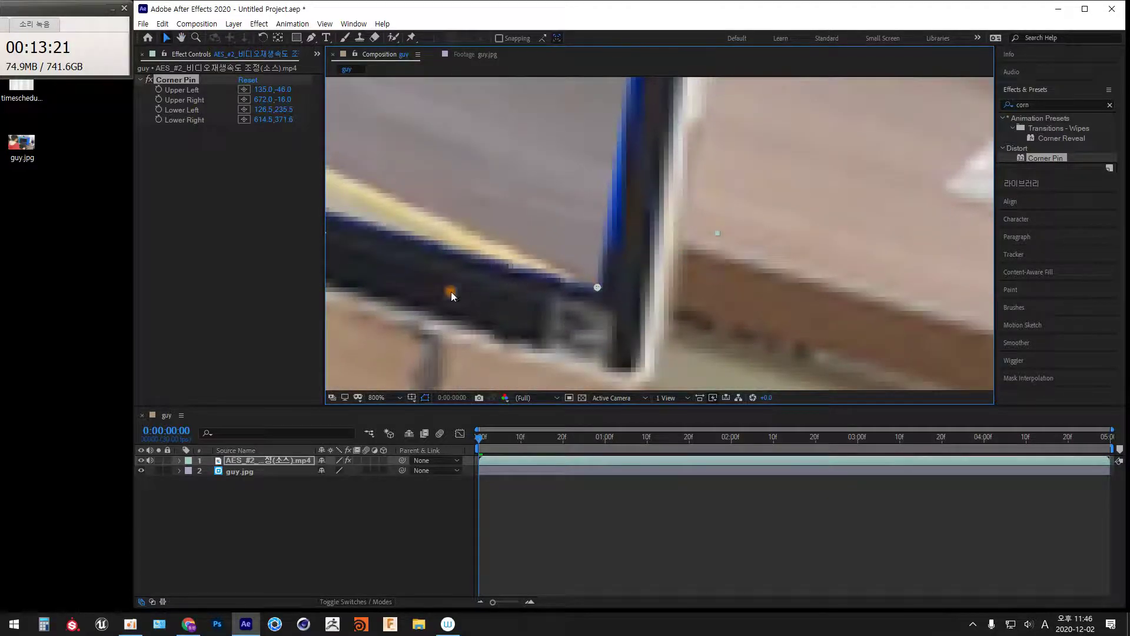
{"action": "left_click", "coordinate": [273, 124]}
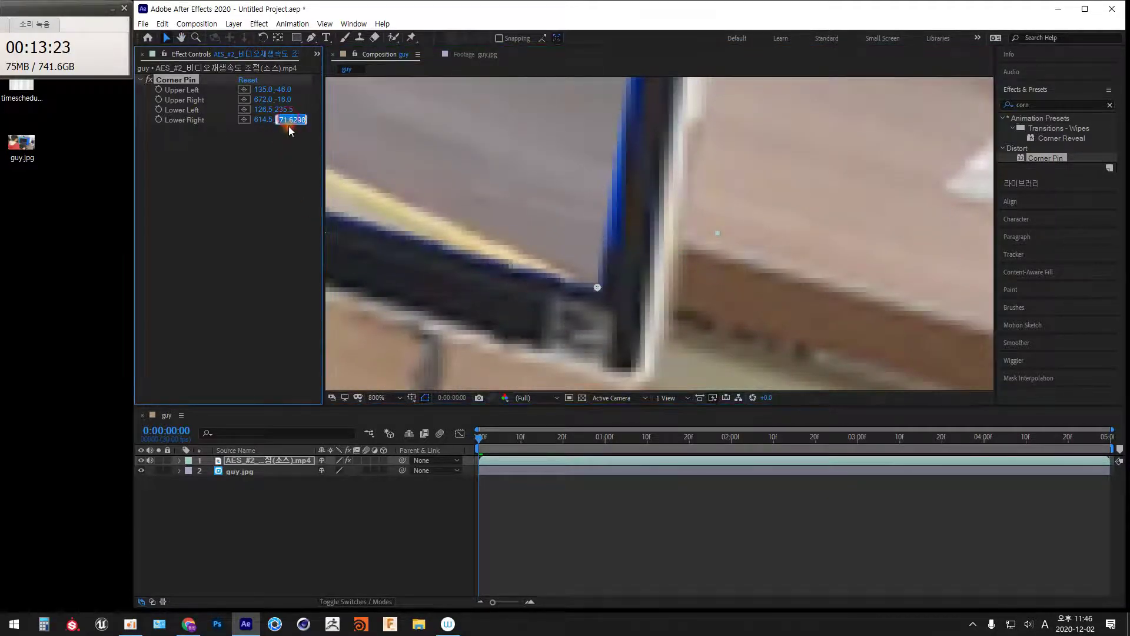
{"action": "left_click", "coordinate": [273, 122]}
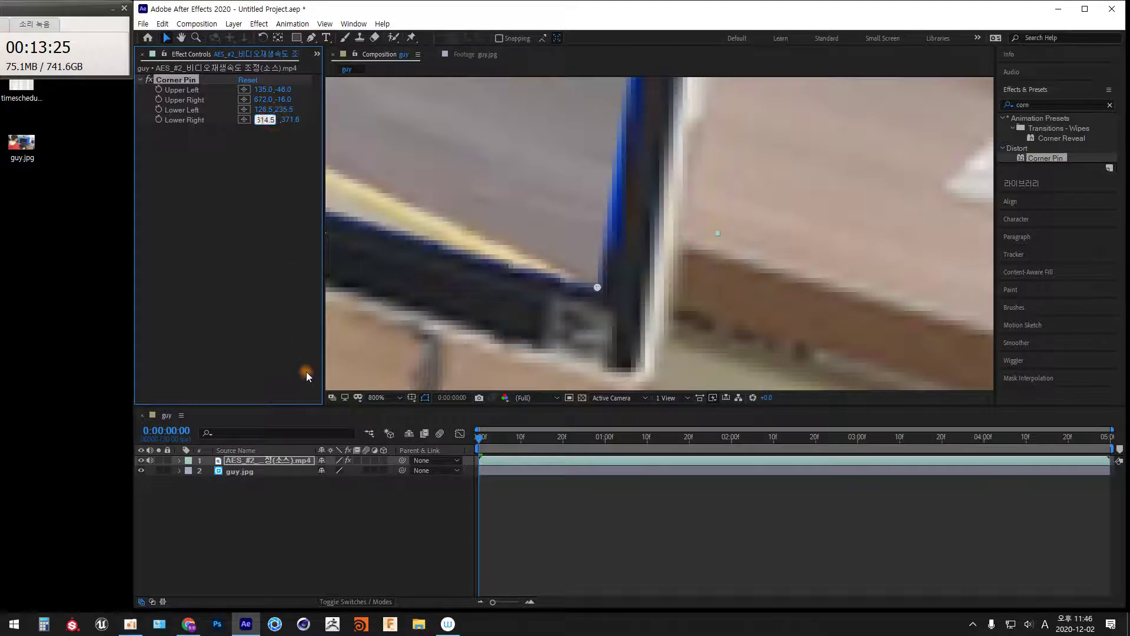
{"action": "key", "text": "BackSpace"}
{"action": "key", "text": "BackSpace"}
{"action": "type", "text": "+2"}
{"action": "left_click", "coordinate": [306, 372]}
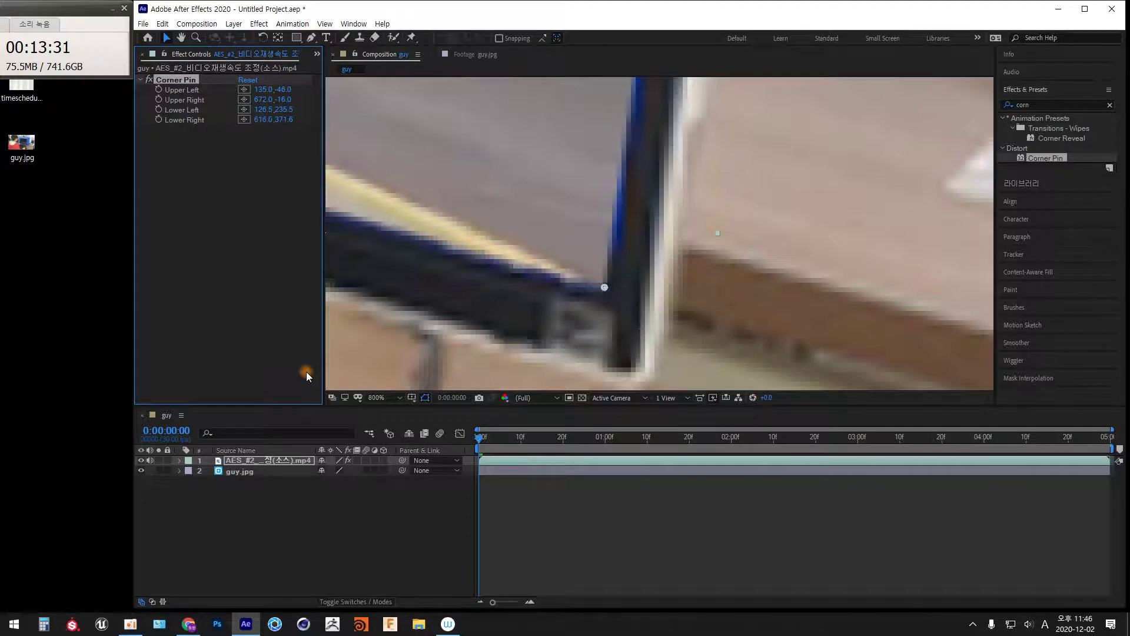
Set the Corner Pin's Lower Right position to 617, 373
{"action": "left_click", "coordinate": [265, 120]}
{"action": "type", "text": "617"}
{"action": "key", "text": "Return"}
{"action": "left_click", "coordinate": [282, 119]}
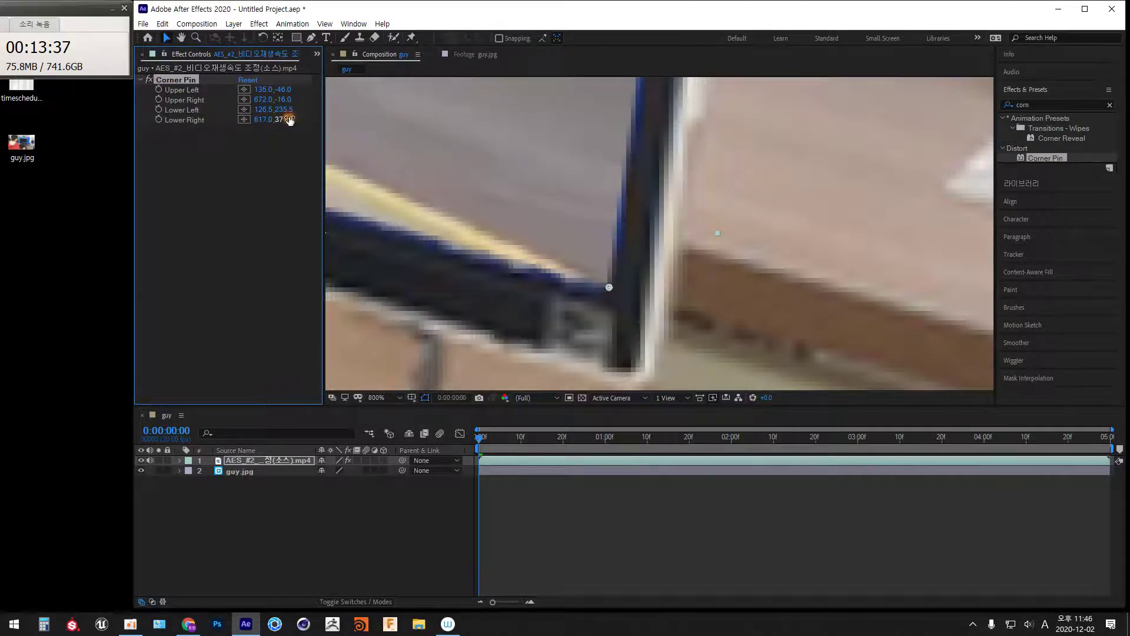
{"action": "type", "text": "371.0"}
{"action": "key", "text": "Return"}
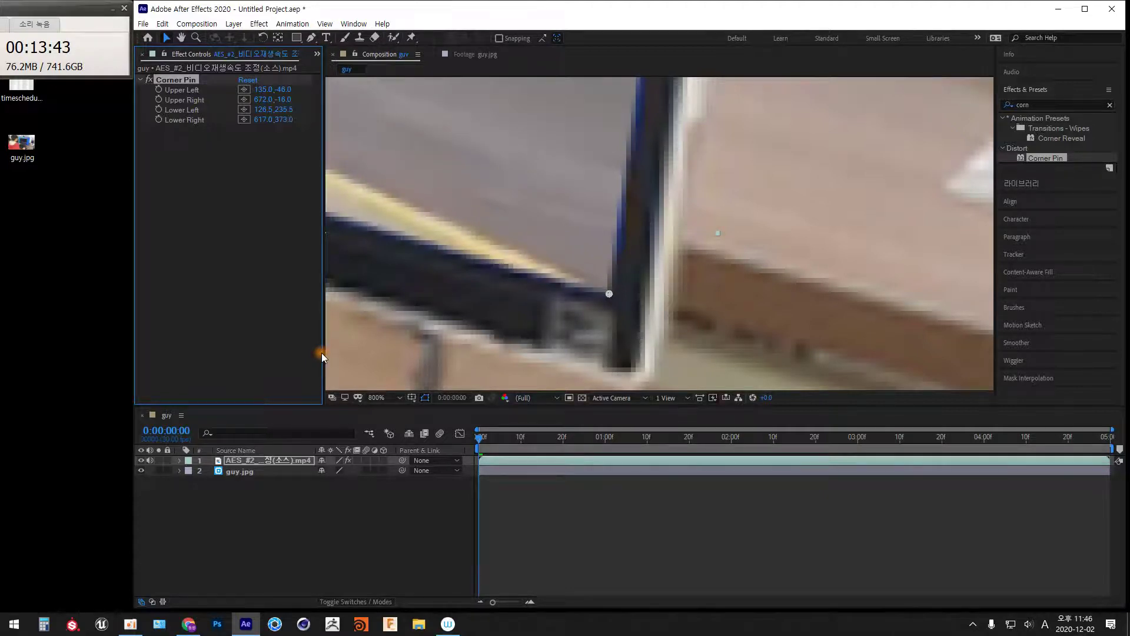
Check the video's fit on the monitor at 100% and with the whole composition in view, and play a preview
{"action": "left_click", "coordinate": [400, 397]}
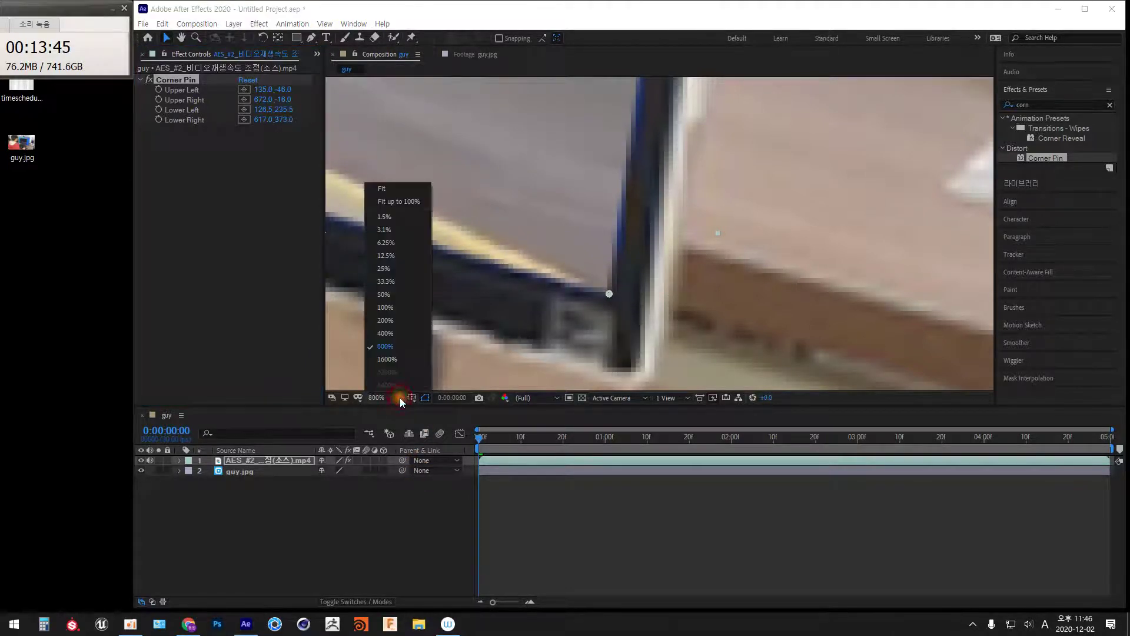
{"action": "left_click", "coordinate": [385, 307]}
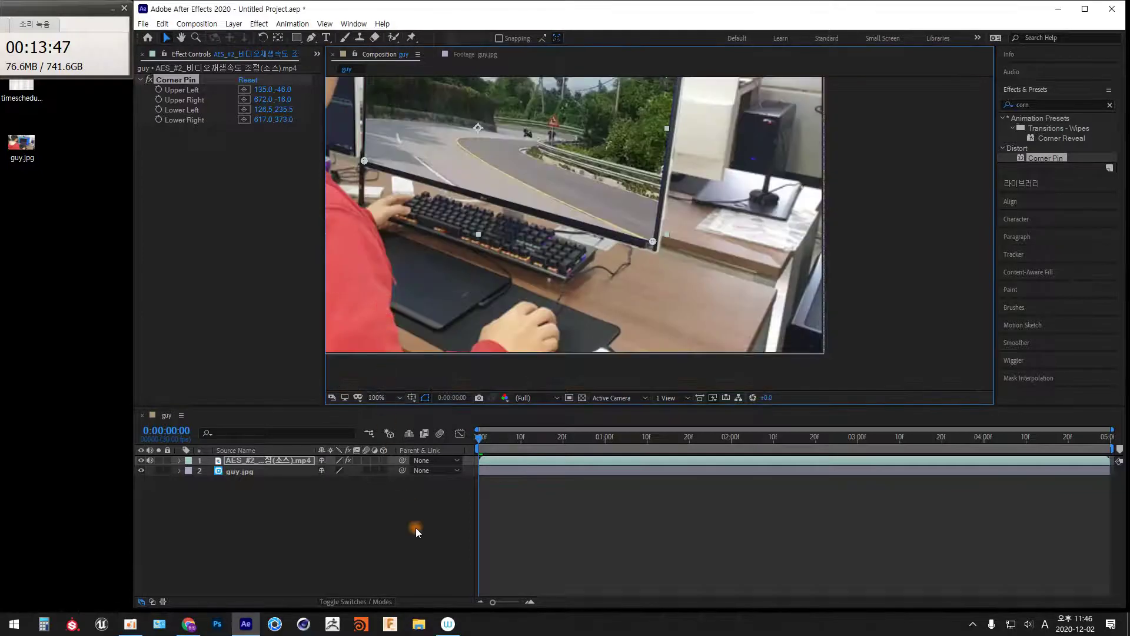
{"action": "key", "text": "h"}
{"action": "left_click_drag", "start_coordinate": [561, 160], "coordinate": [747, 275]}
{"action": "key", "text": "v"}
{"action": "left_click", "coordinate": [400, 397]}
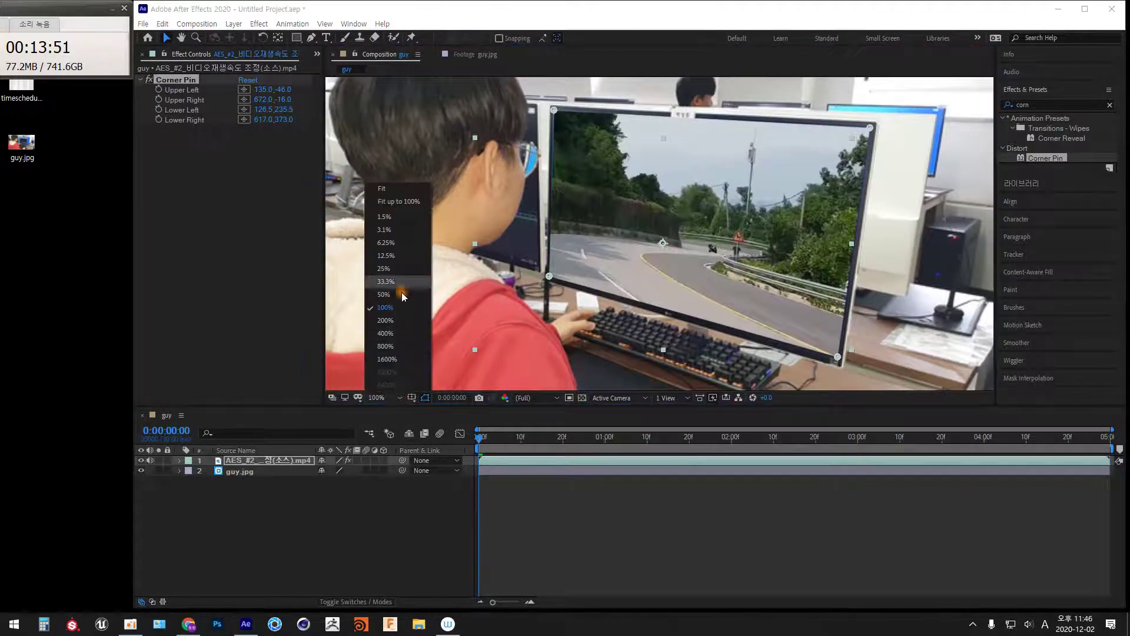
{"action": "left_click", "coordinate": [406, 201]}
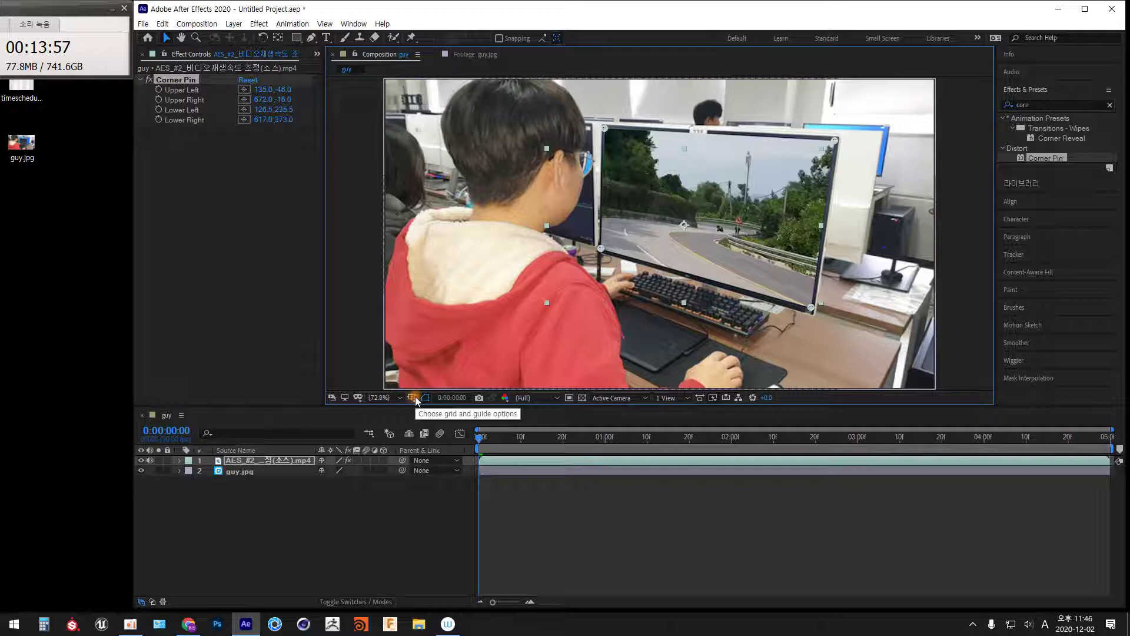
{"action": "left_click", "coordinate": [418, 536]}
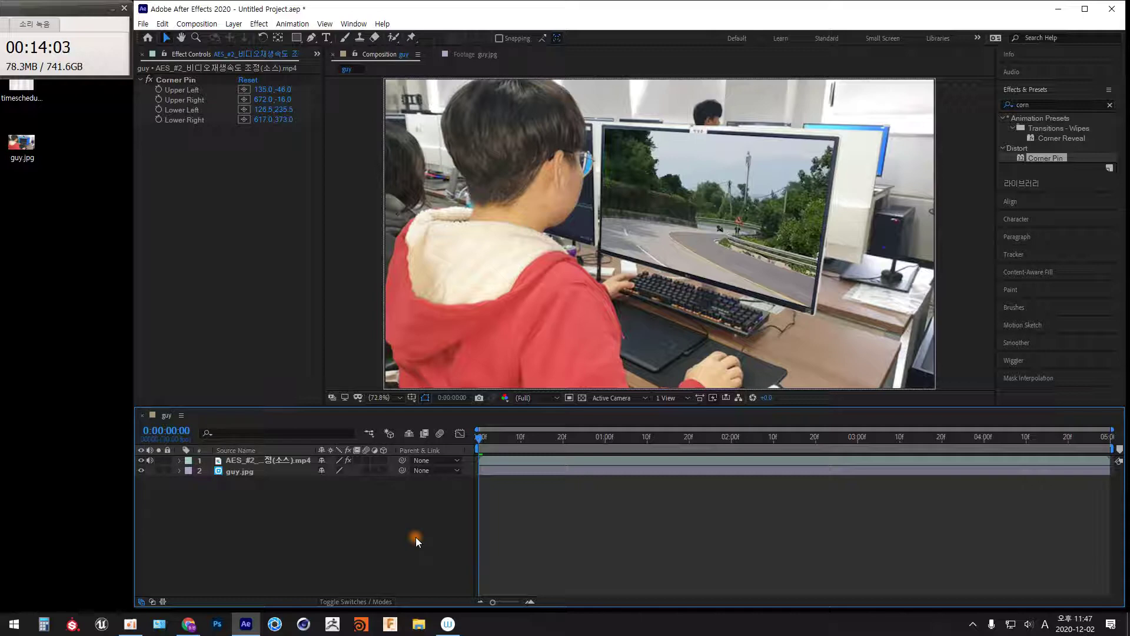
{"action": "key", "text": "space"}
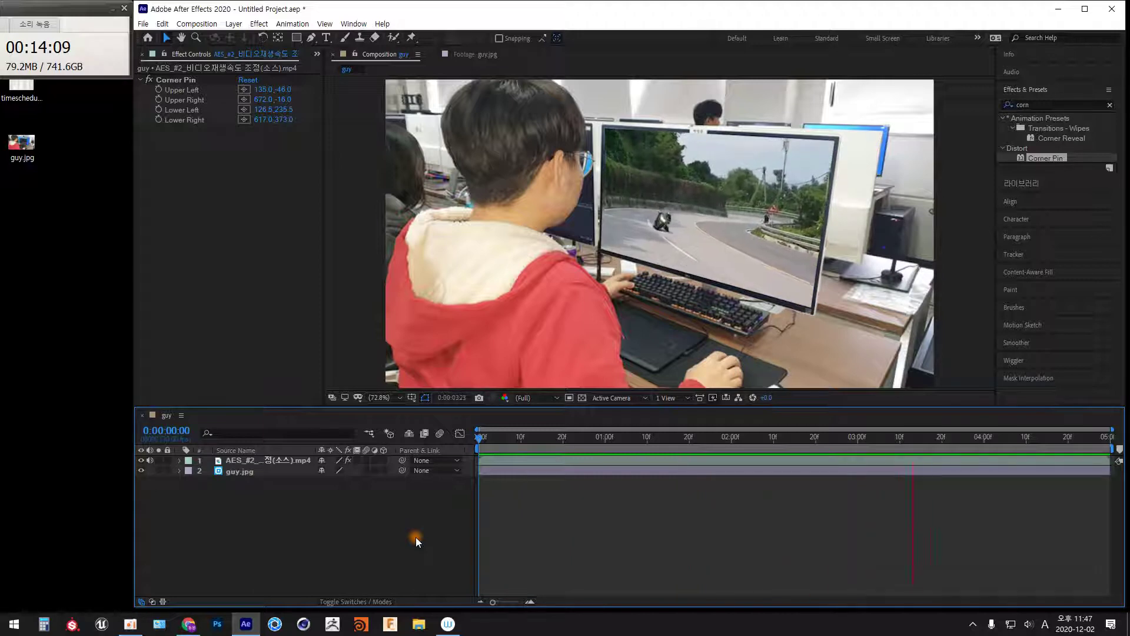
{"action": "key", "text": "space"}
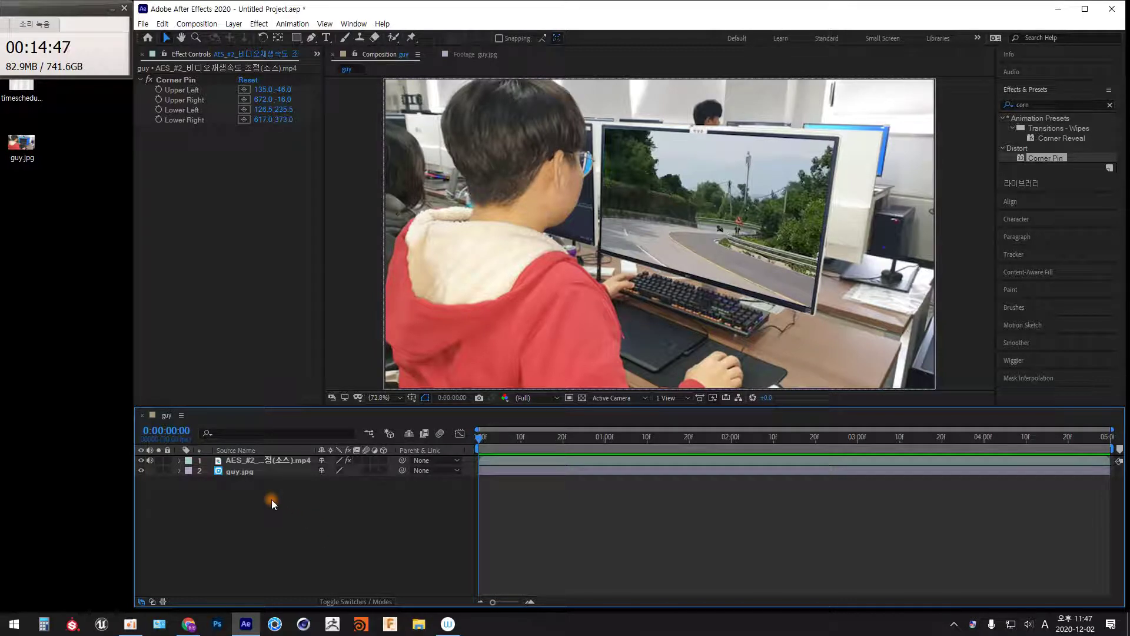
Pre-compose the AES_#2 video and guy.jpg layers together as Pre-comp 1, moving all attributes into the new composition
{"action": "left_click_drag", "start_coordinate": [269, 495], "coordinate": [323, 425]}
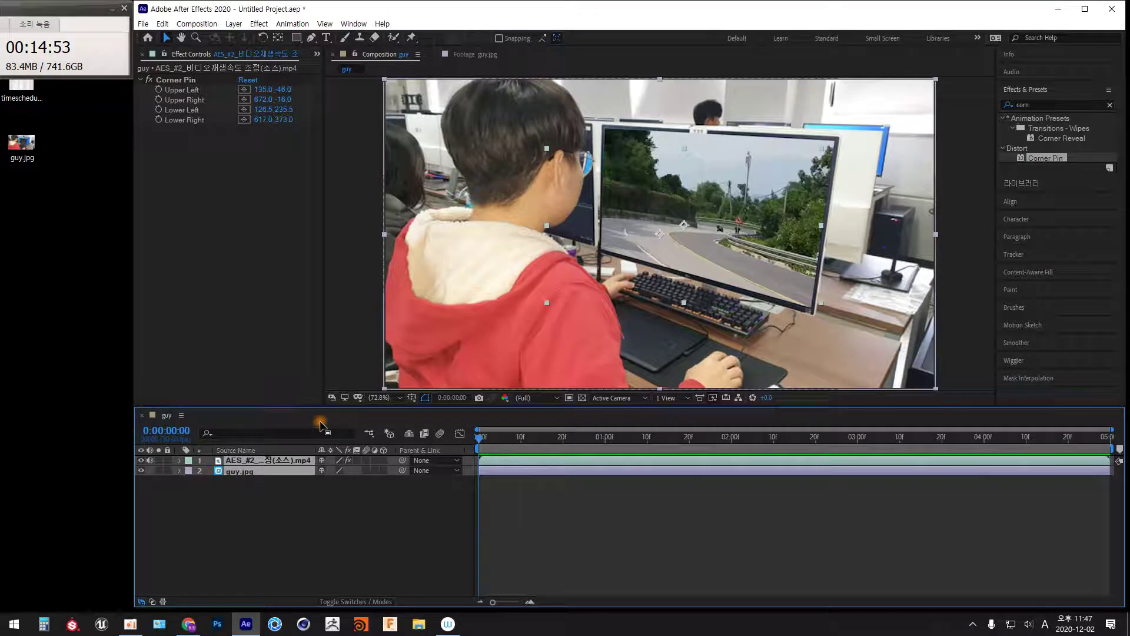
{"action": "key", "text": "ctrl+shift+c"}
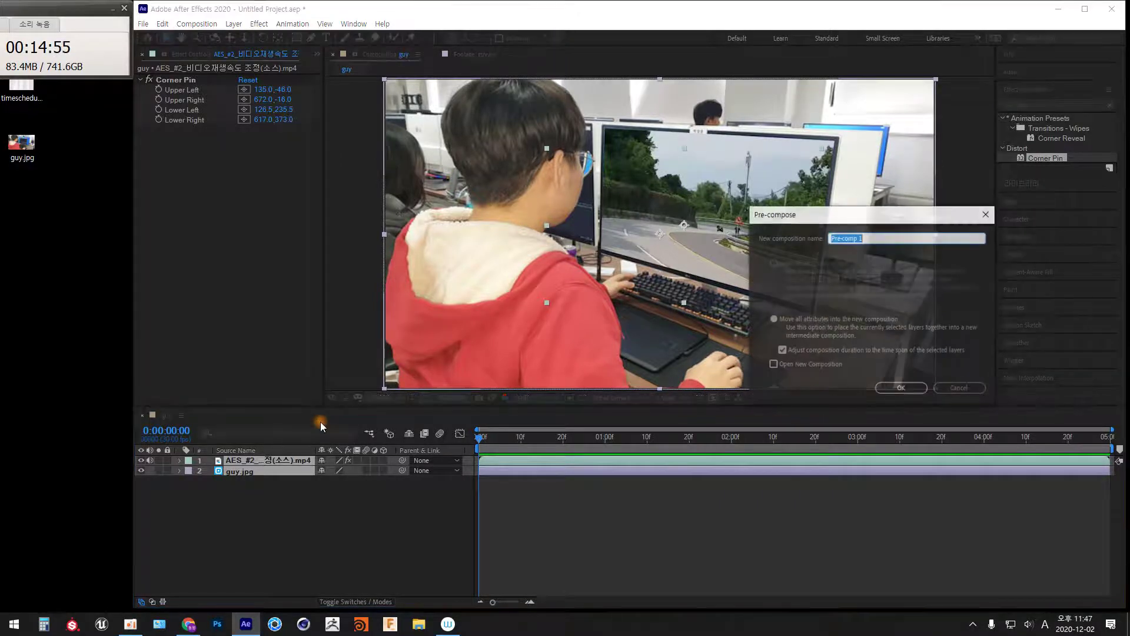
{"action": "left_click", "coordinate": [950, 387]}
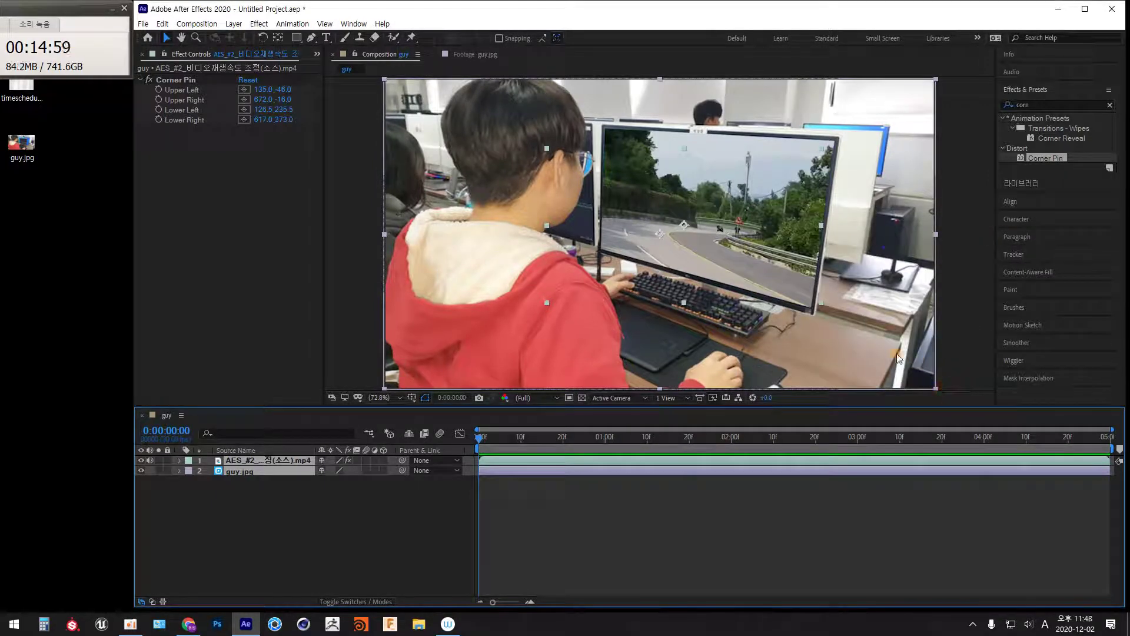
{"action": "right_click", "coordinate": [298, 460]}
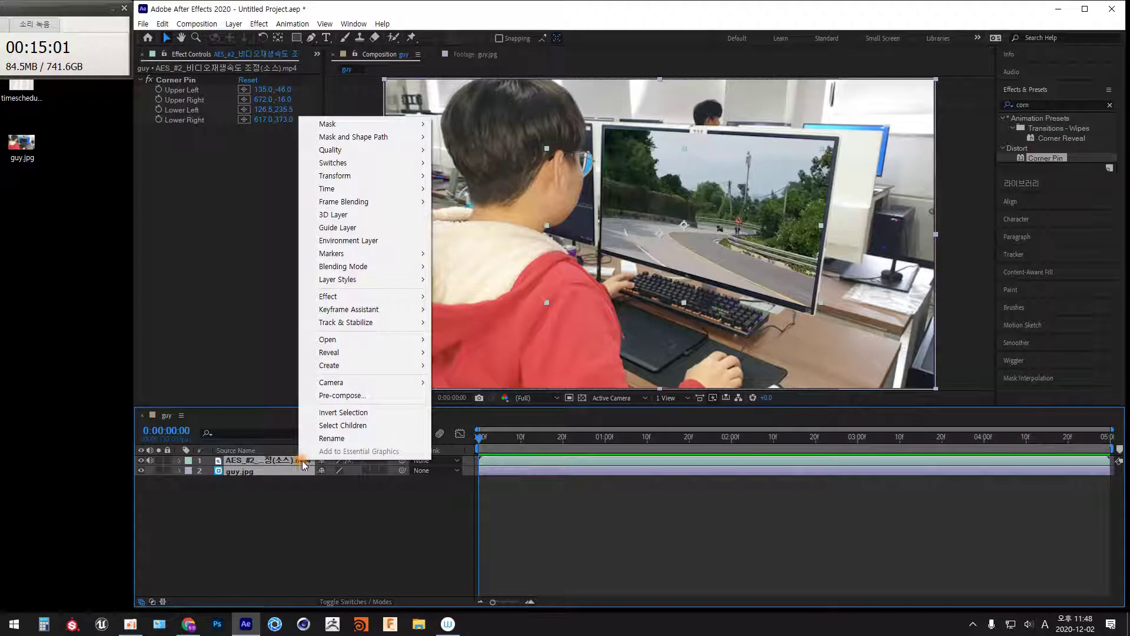
{"action": "left_click", "coordinate": [366, 395]}
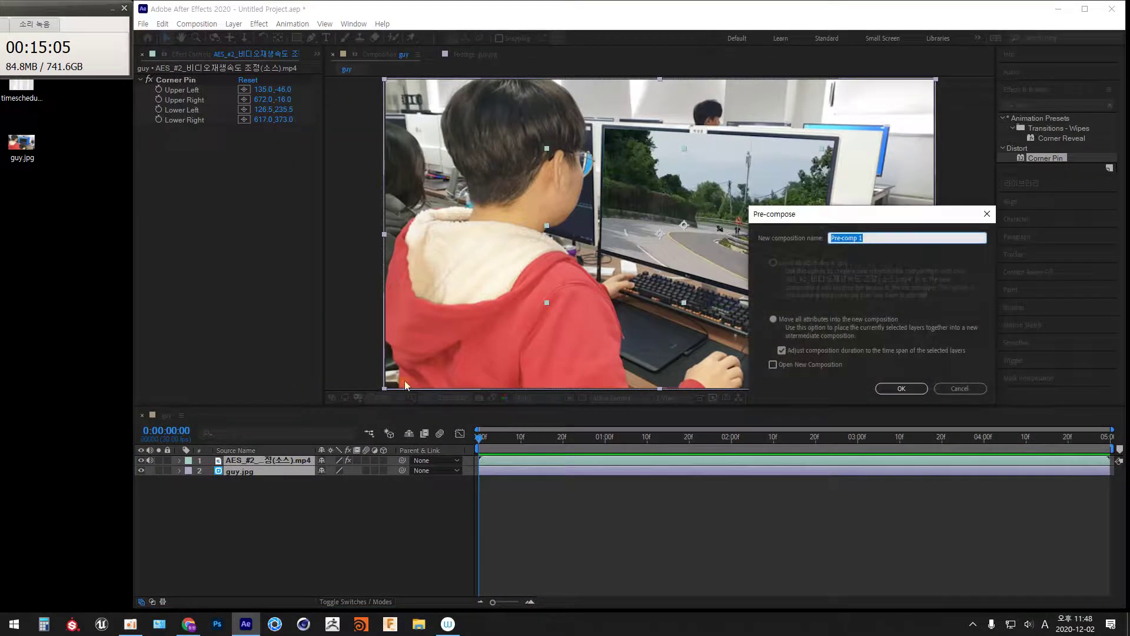
{"action": "left_click_drag", "start_coordinate": [889, 217], "coordinate": [676, 219]}
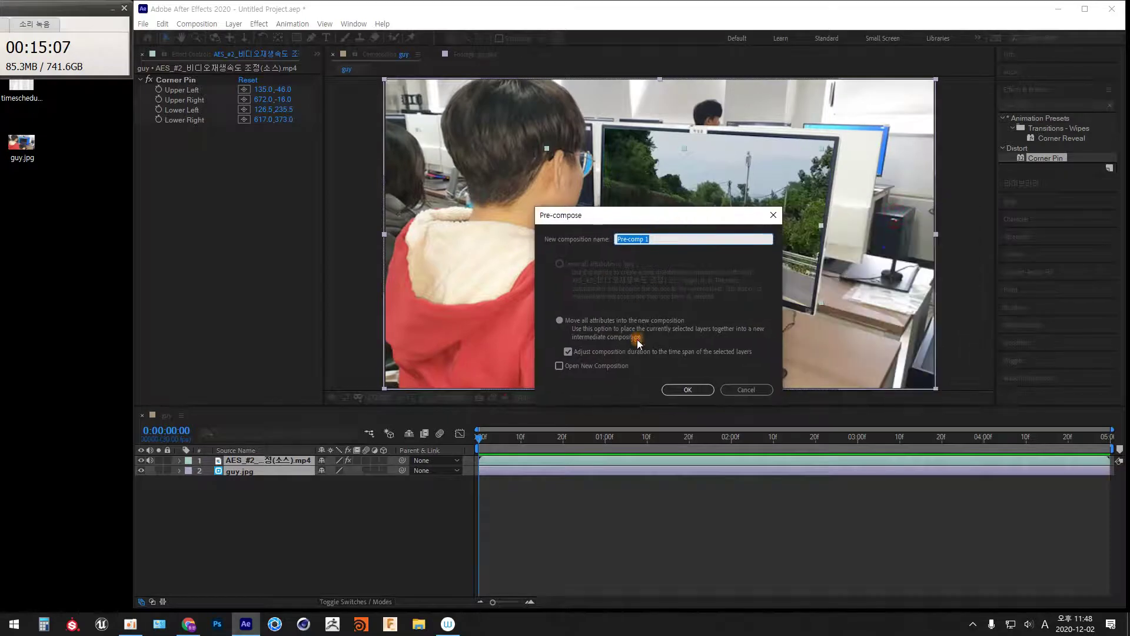
{"action": "left_click", "coordinate": [686, 388]}
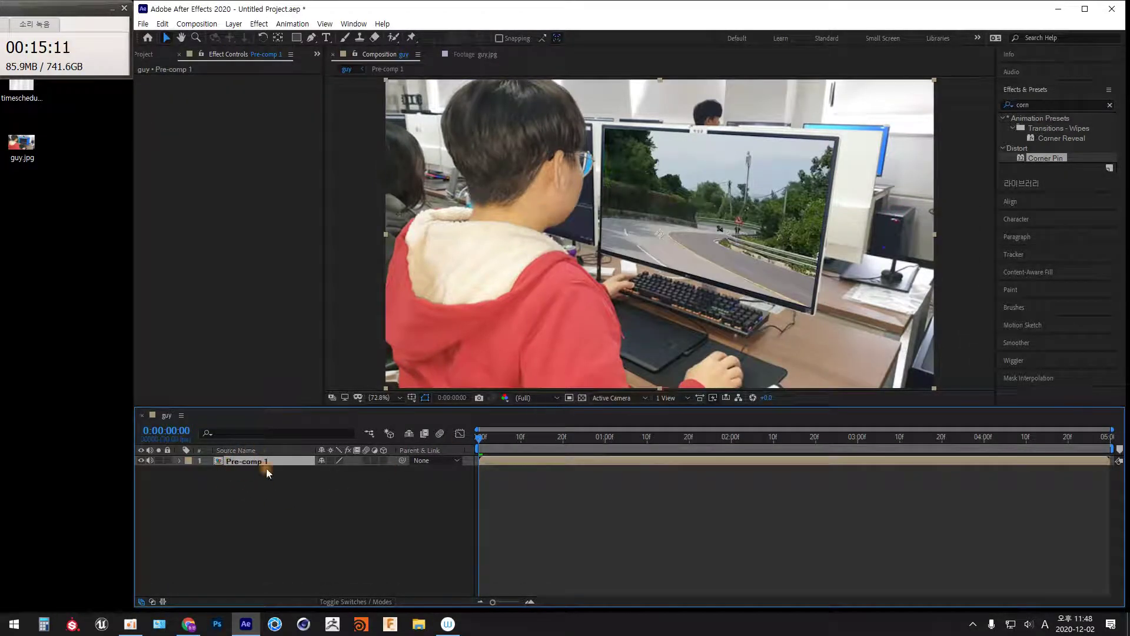
Open Pre-comp 1 to examine the layers nested inside it, and return to the guy composition
{"action": "left_click", "coordinate": [247, 482]}
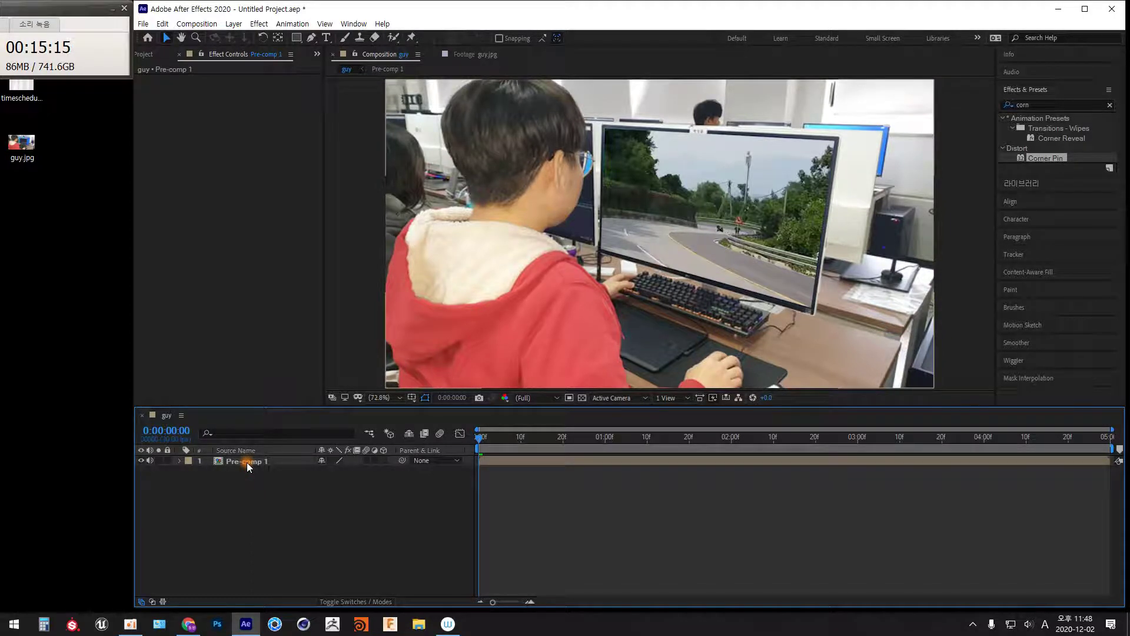
{"action": "double_click", "coordinate": [246, 461]}
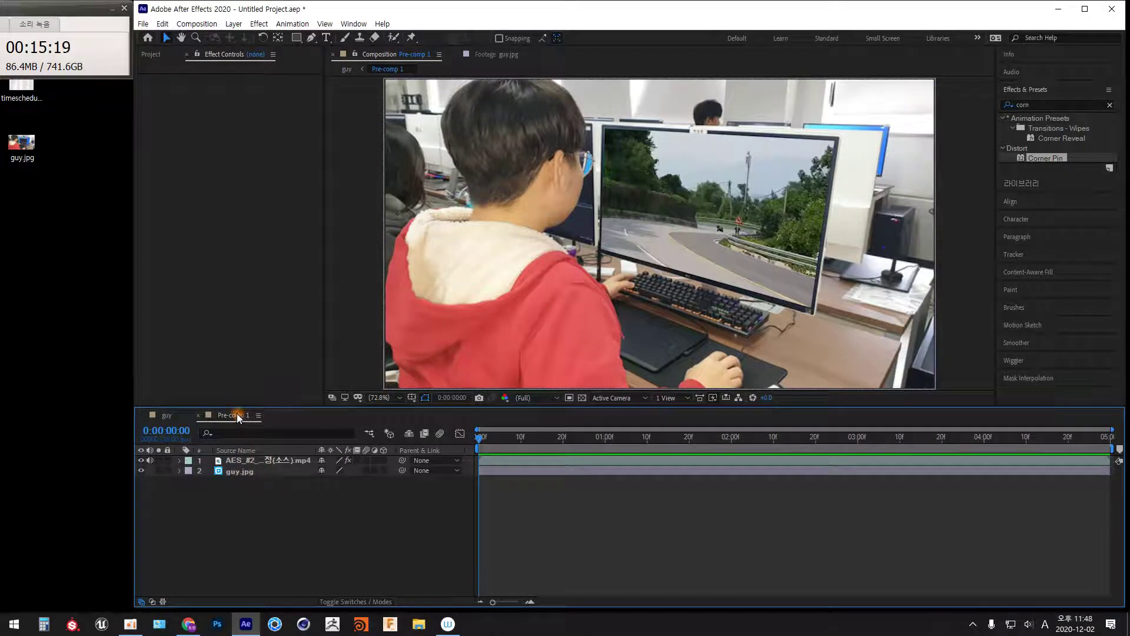
{"action": "left_click", "coordinate": [169, 414]}
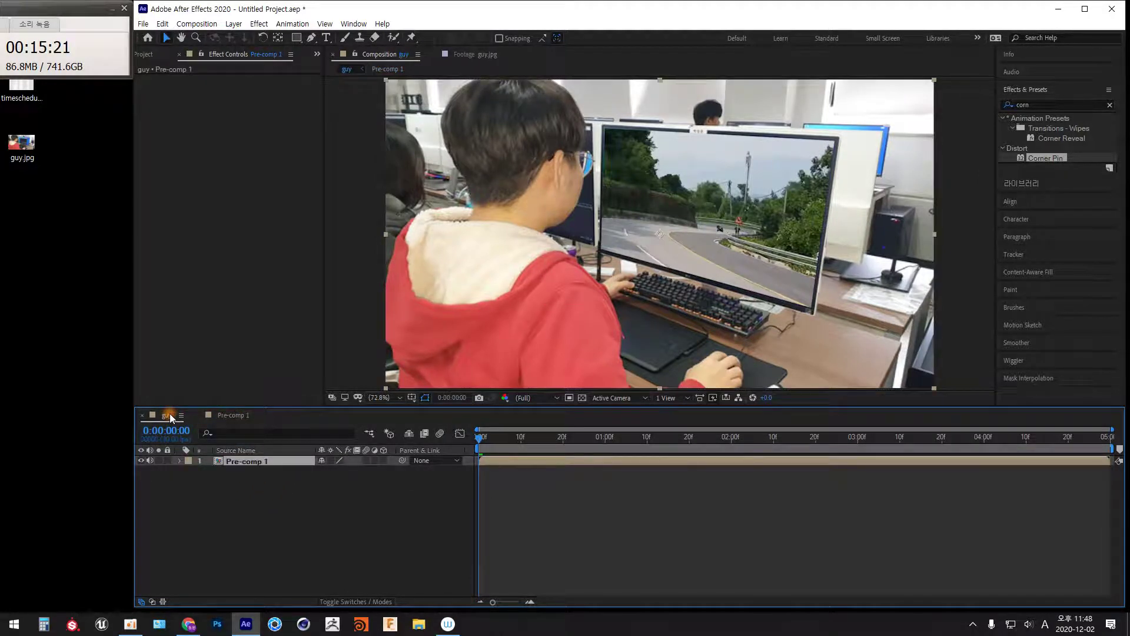
{"action": "left_click", "coordinate": [235, 483]}
{"action": "left_click", "coordinate": [239, 461]}
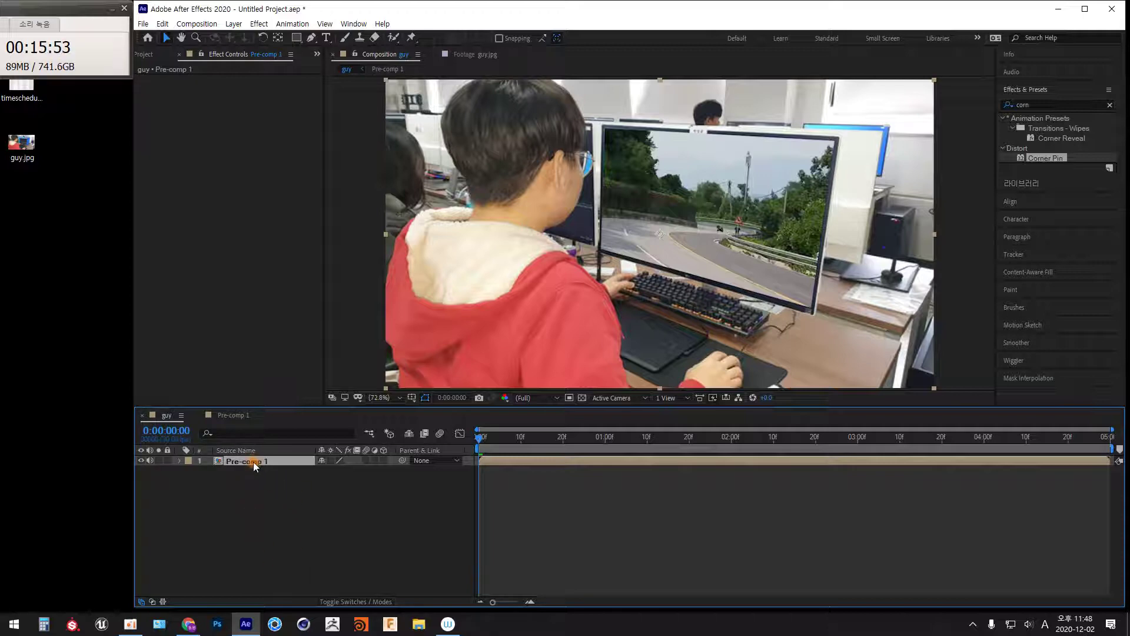
{"action": "left_click", "coordinate": [235, 415]}
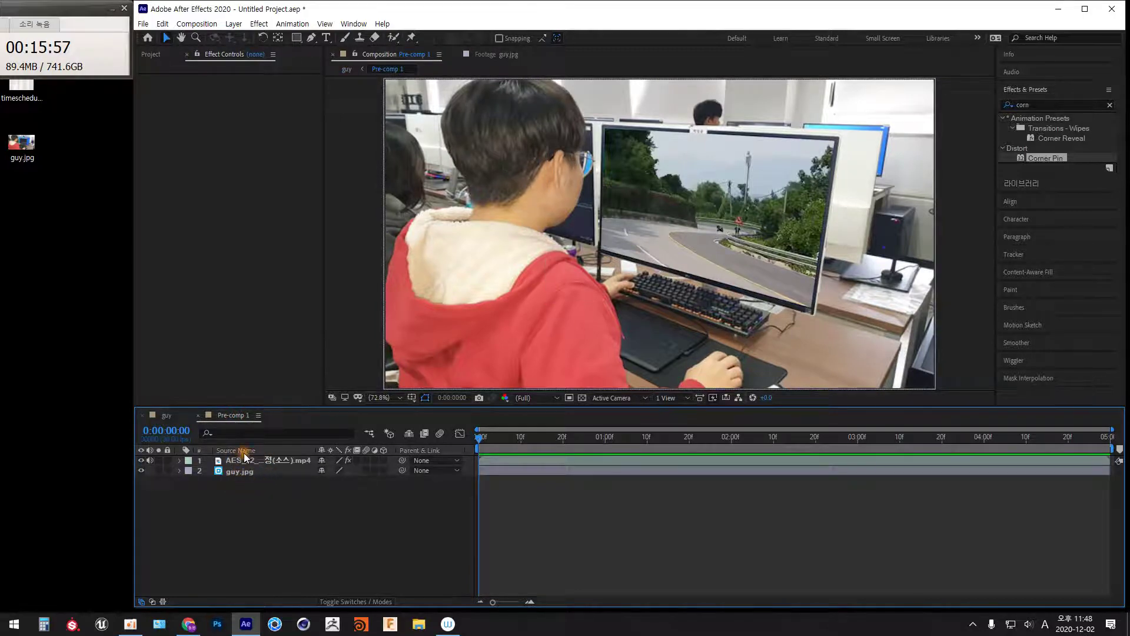
{"action": "left_click", "coordinate": [167, 415]}
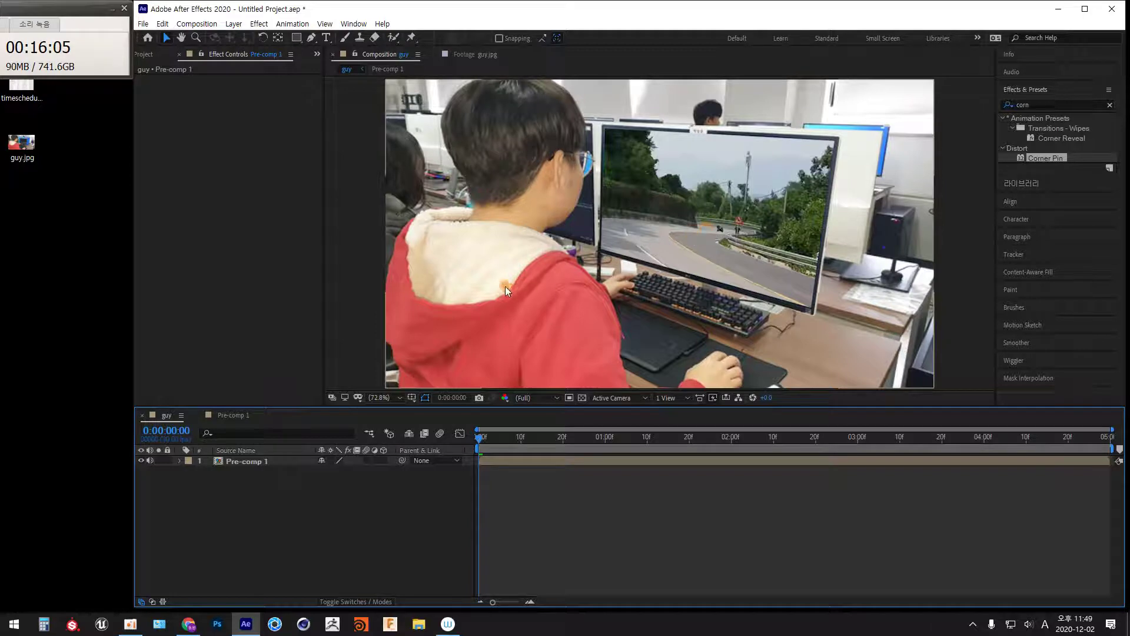
Animate Pre-comp 1's Scale with keyframes from 100% at the first frame to 180% at 0:00:04:29
{"action": "left_click", "coordinate": [259, 461]}
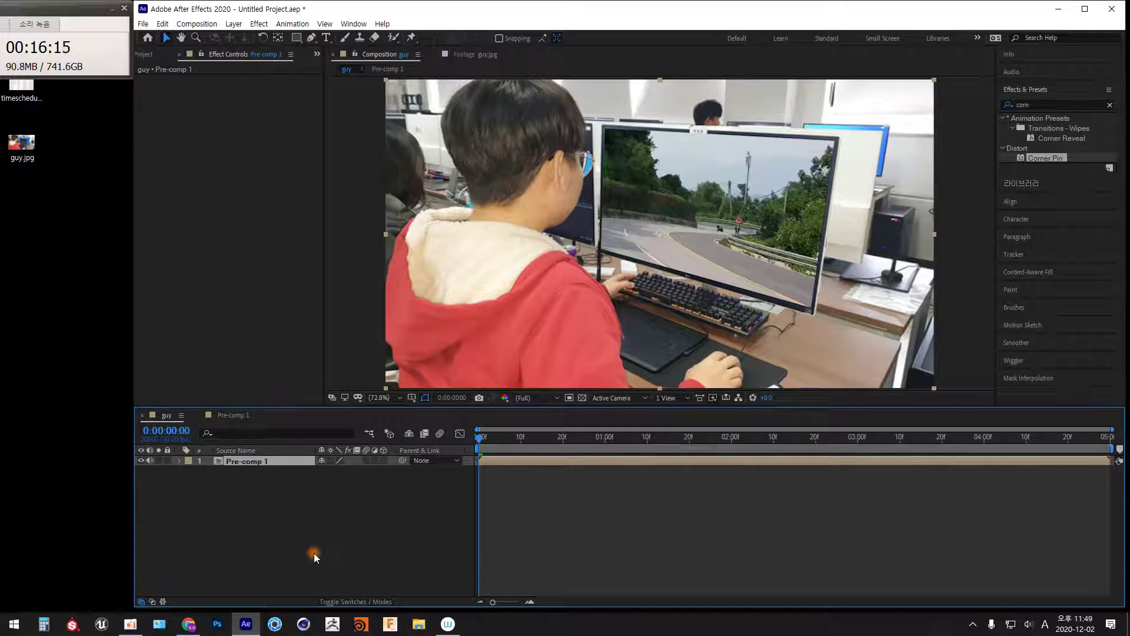
{"action": "key", "text": "s"}
{"action": "left_click", "coordinate": [209, 471]}
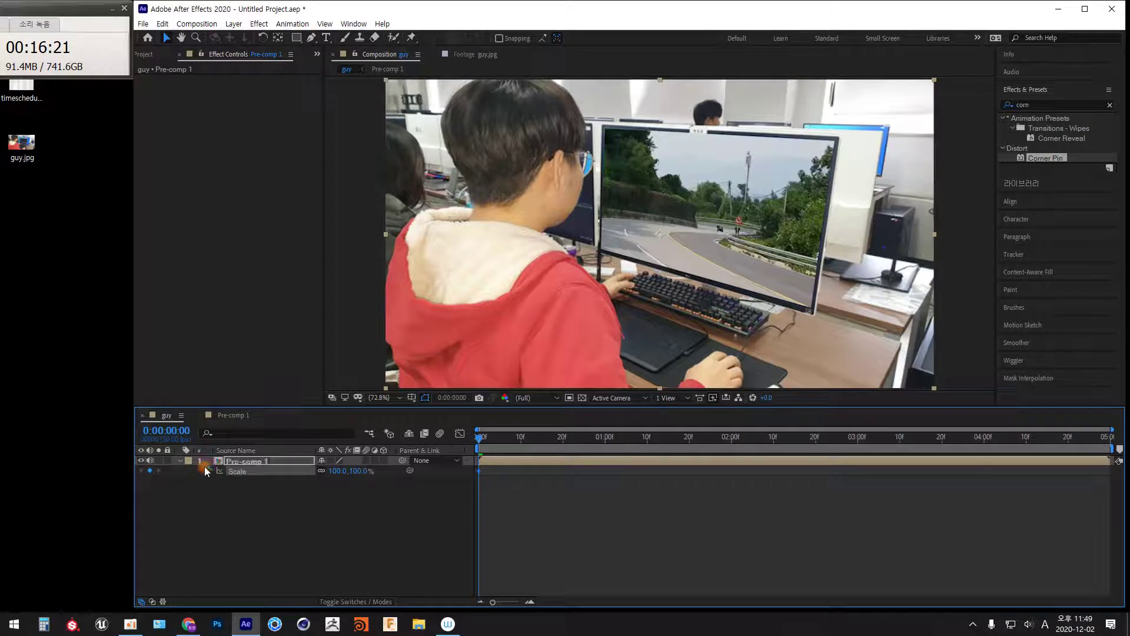
{"action": "left_click_drag", "start_coordinate": [478, 438], "coordinate": [1111, 440]}
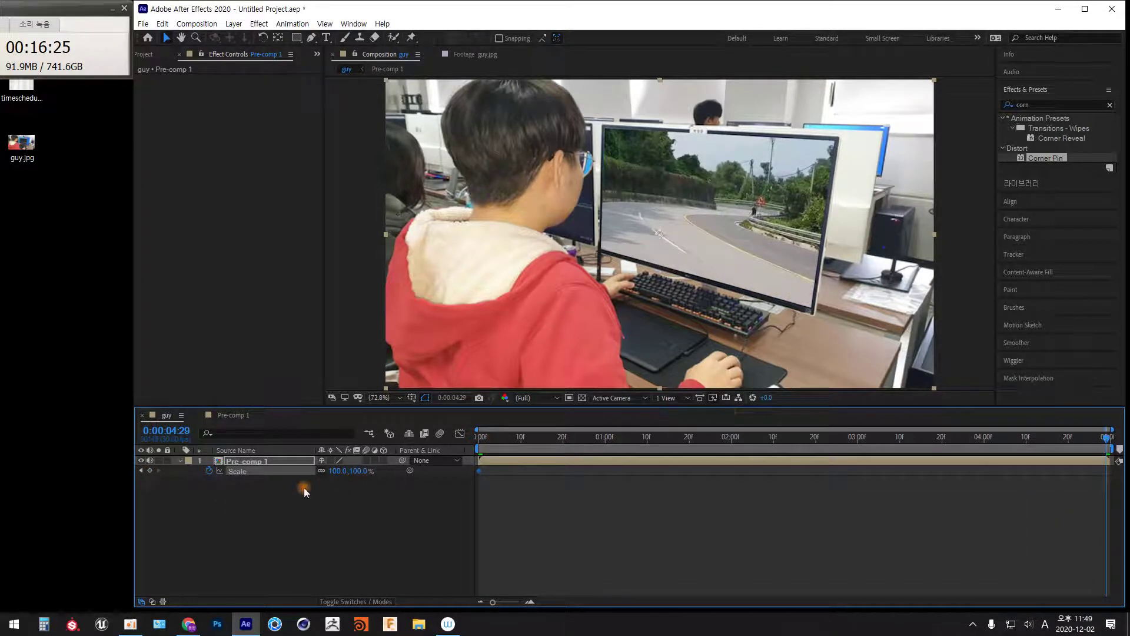
{"action": "left_click_drag", "start_coordinate": [360, 471], "coordinate": [408, 472]}
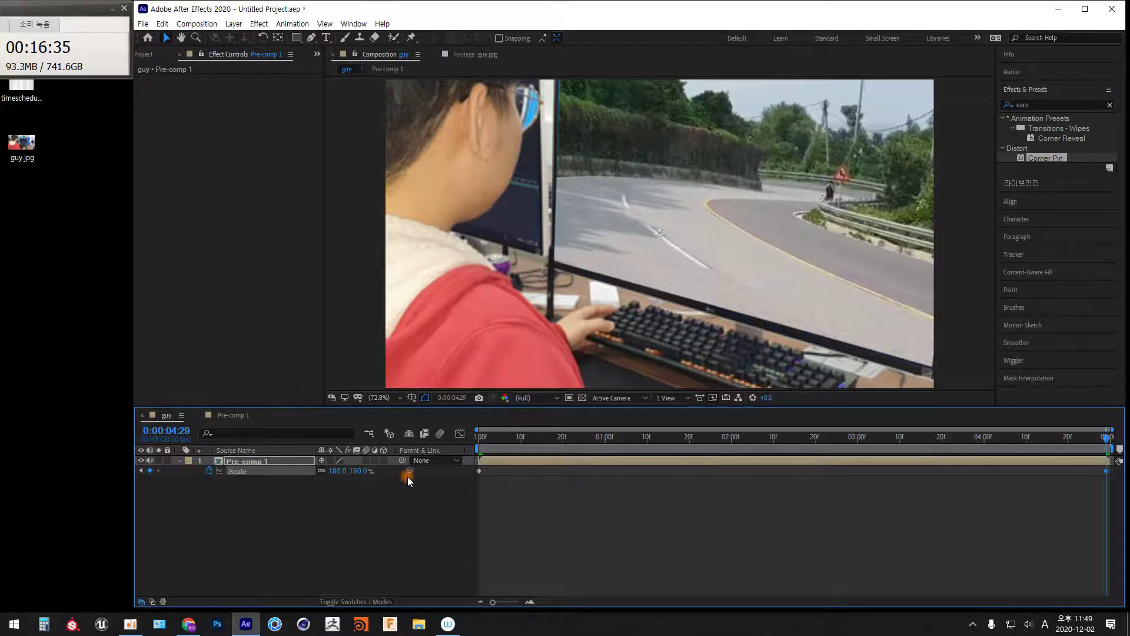
Animate Pre-comp 1's Position with keyframes from 640, 360 at the first frame to about 638, 395 at 0:00:04:29
{"action": "left_click_drag", "start_coordinate": [496, 437], "coordinate": [457, 443]}
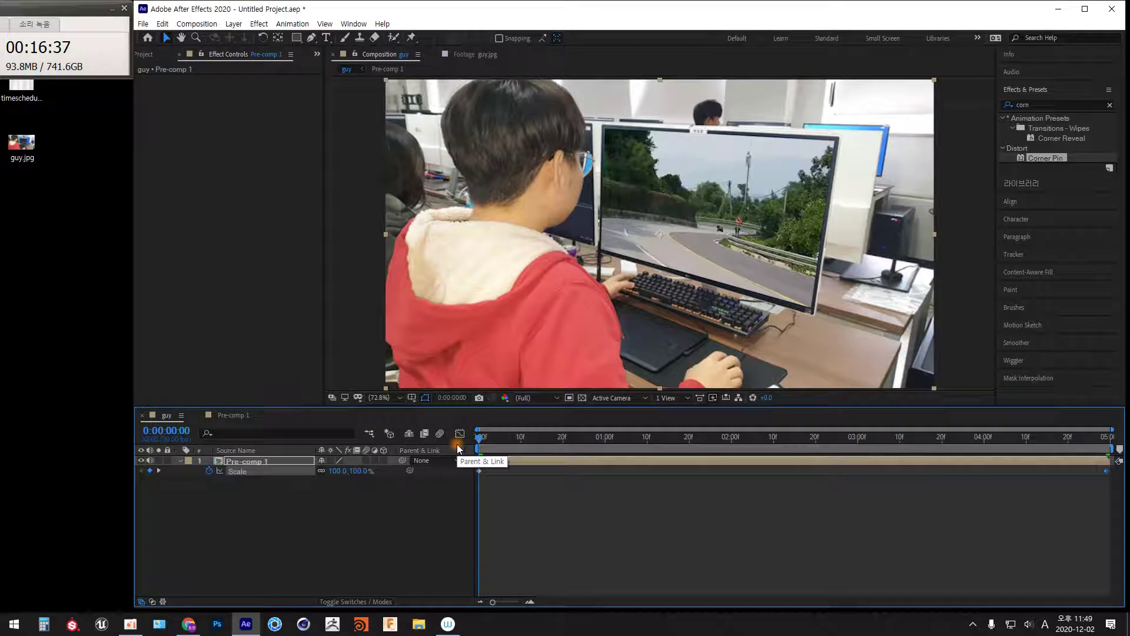
{"action": "key", "text": "p"}
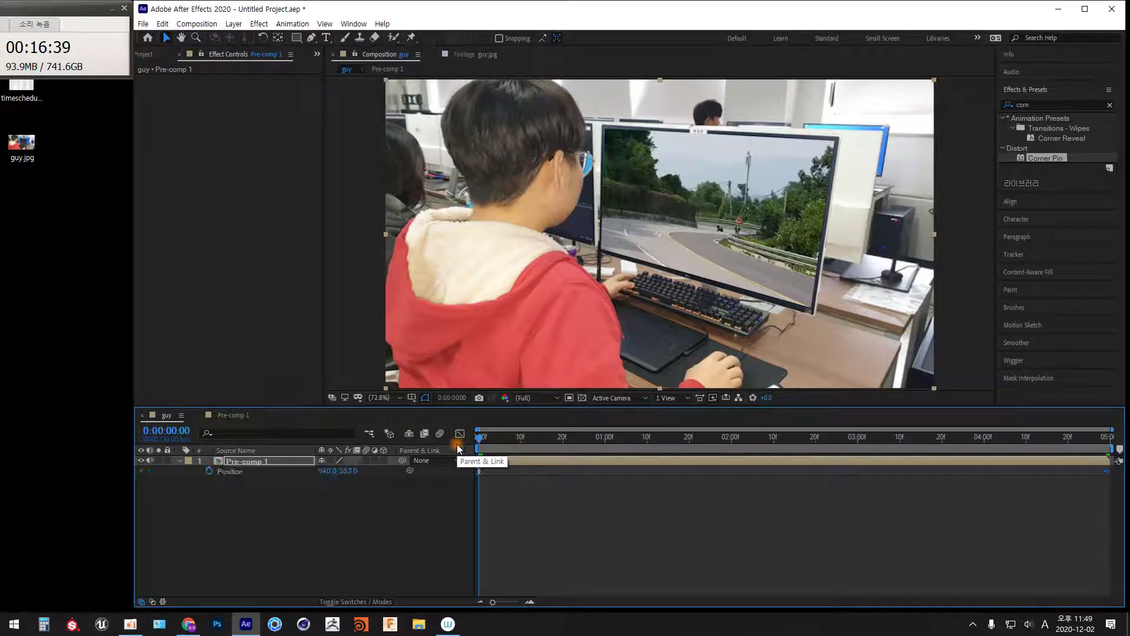
{"action": "left_click", "coordinate": [210, 472]}
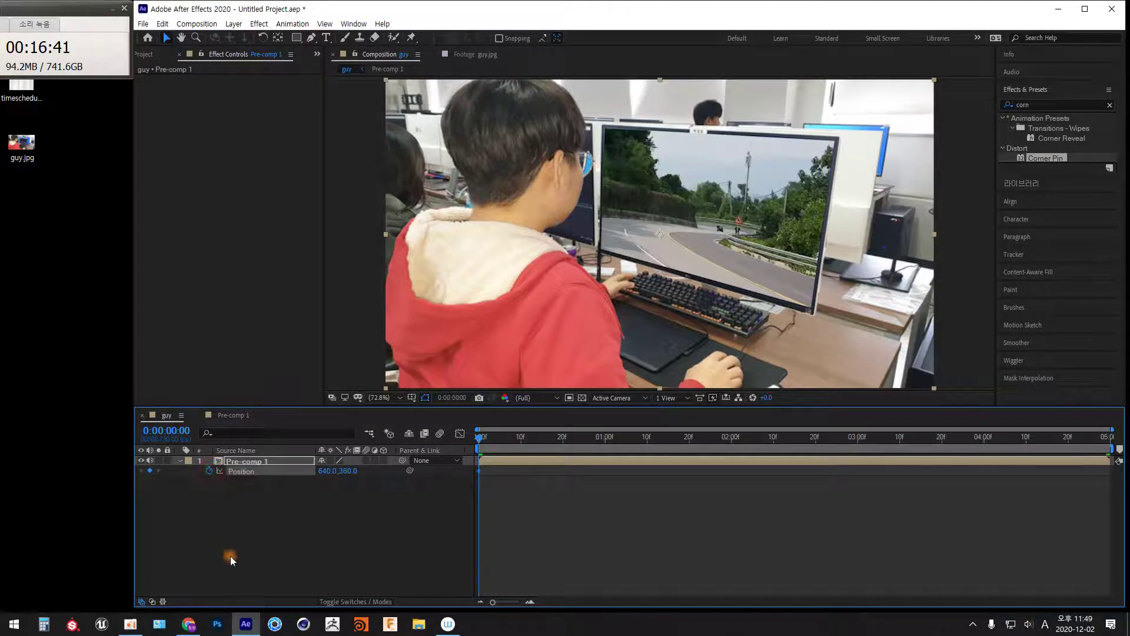
{"action": "left_click_drag", "start_coordinate": [524, 438], "coordinate": [1110, 437]}
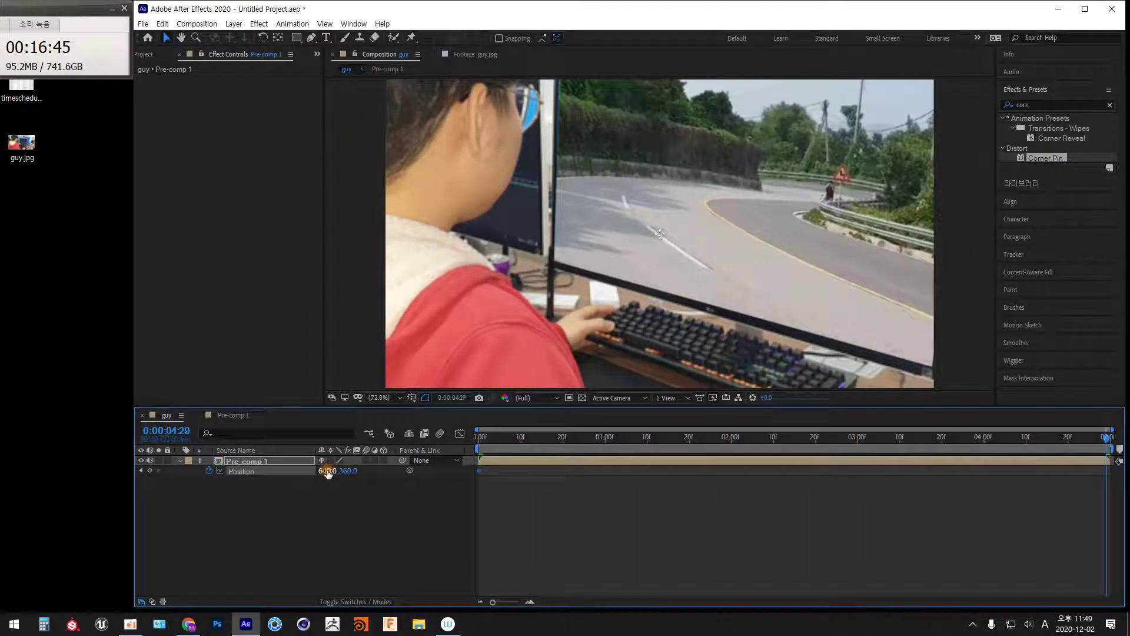
{"action": "left_click_drag", "start_coordinate": [330, 470], "coordinate": [373, 472]}
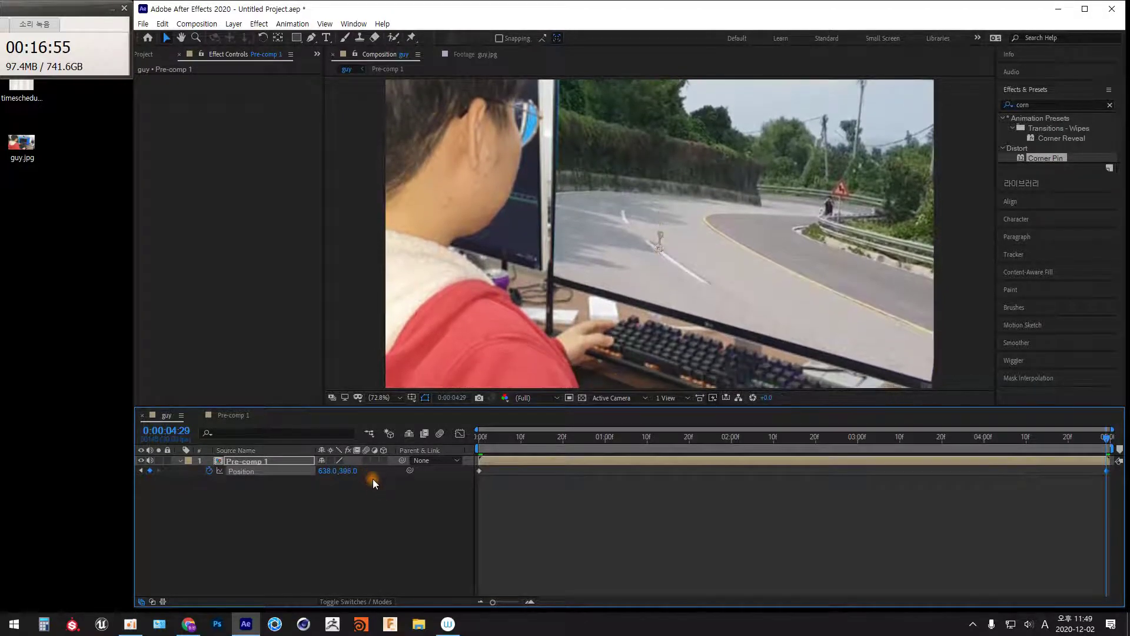
Preview the zoom-in animation from the first frame and scrub through it to check the movement
{"action": "left_click_drag", "start_coordinate": [574, 436], "coordinate": [460, 439]}
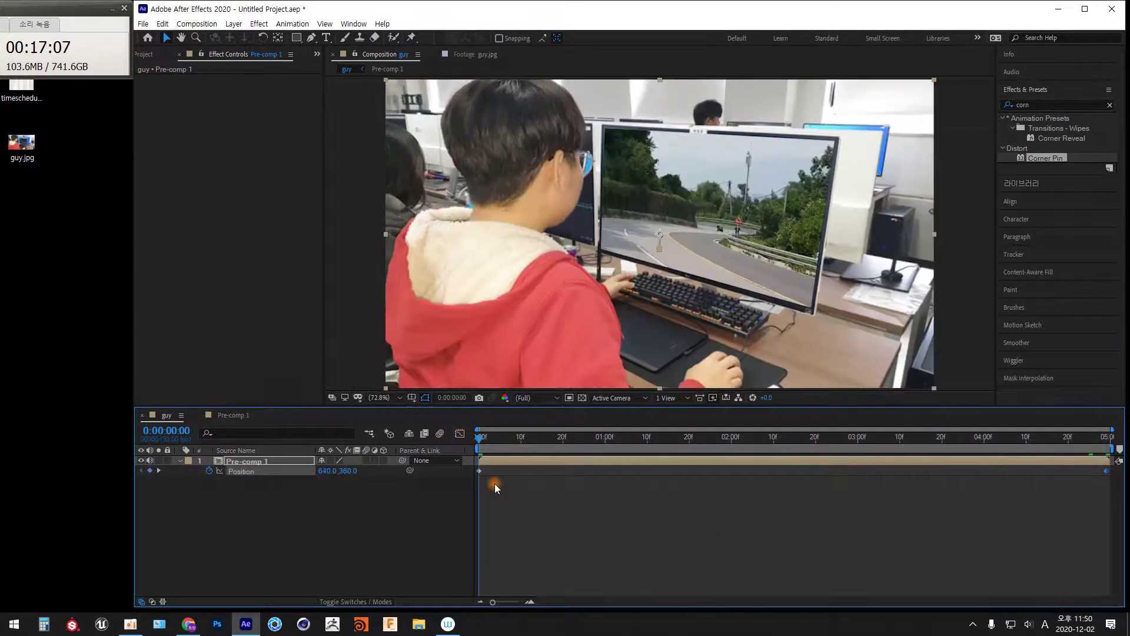
{"action": "key", "text": "space"}
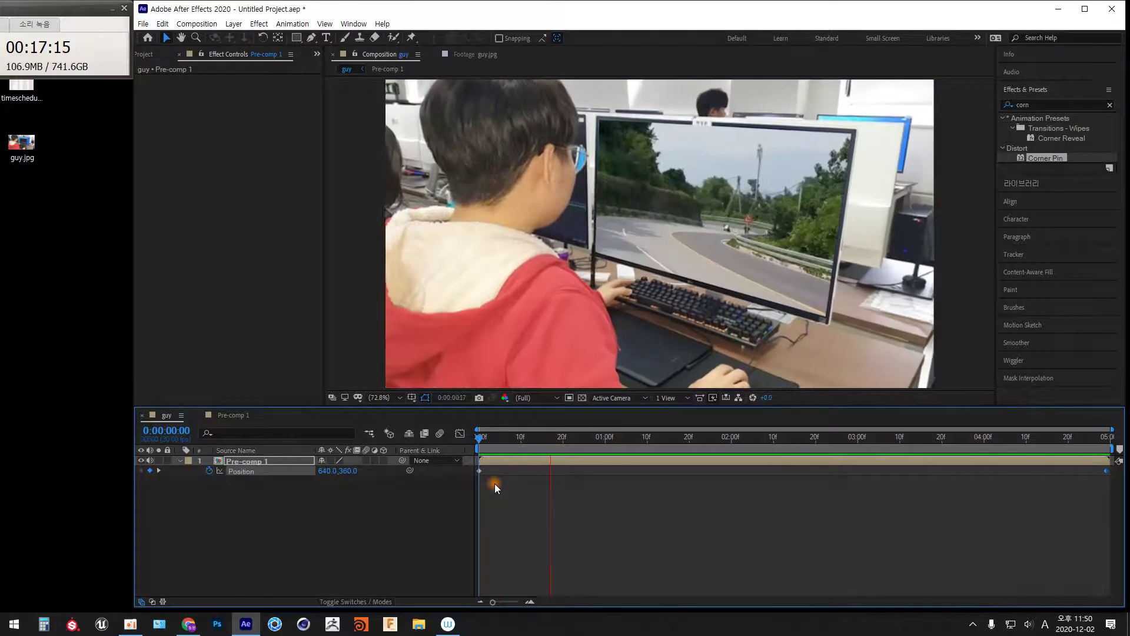
{"action": "key", "text": "space"}
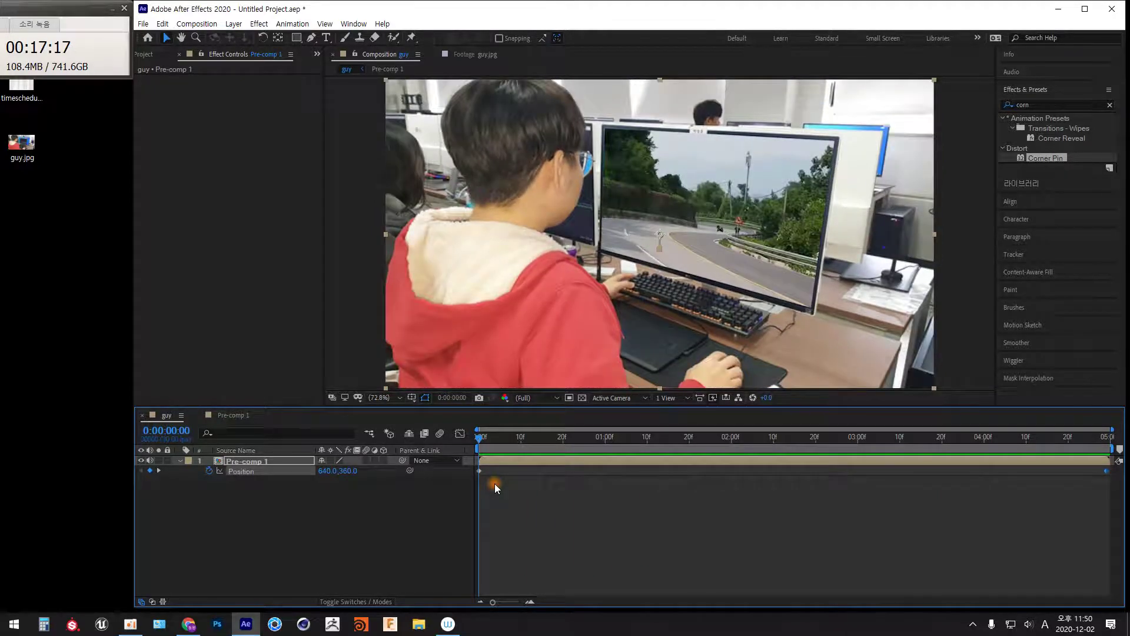
{"action": "left_click", "coordinate": [483, 439]}
{"action": "left_click_drag", "start_coordinate": [482, 439], "coordinate": [831, 435]}
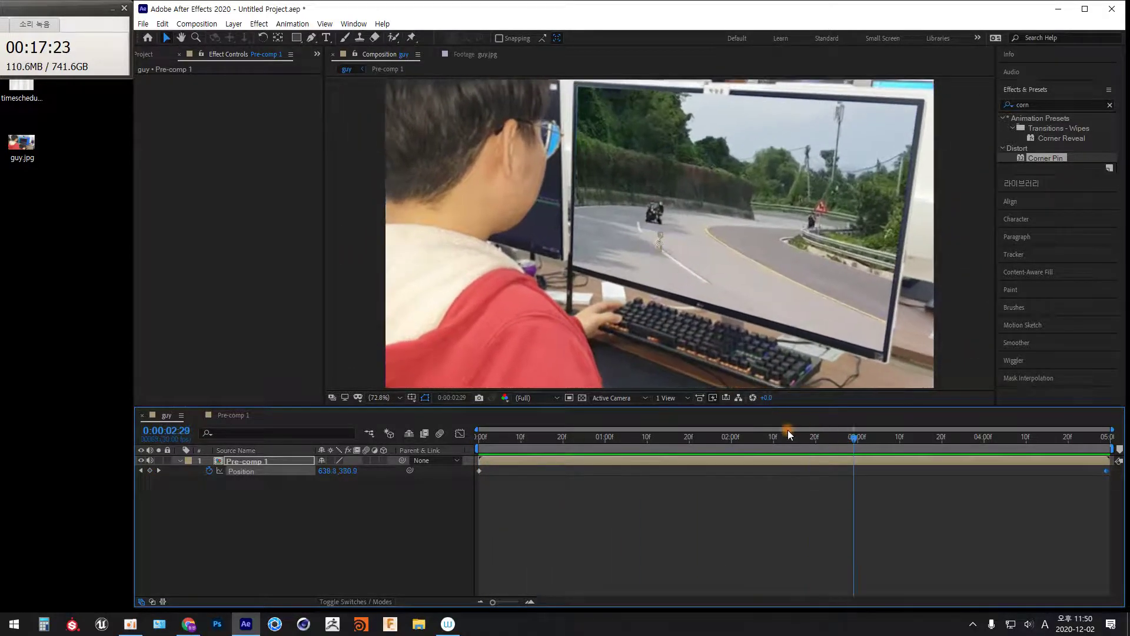
Display the curve of Pre-comp 1's Scale keyframes in the Graph Editor, with the timeline area enlarged
{"action": "left_click", "coordinate": [342, 513]}
{"action": "left_click", "coordinate": [294, 507]}
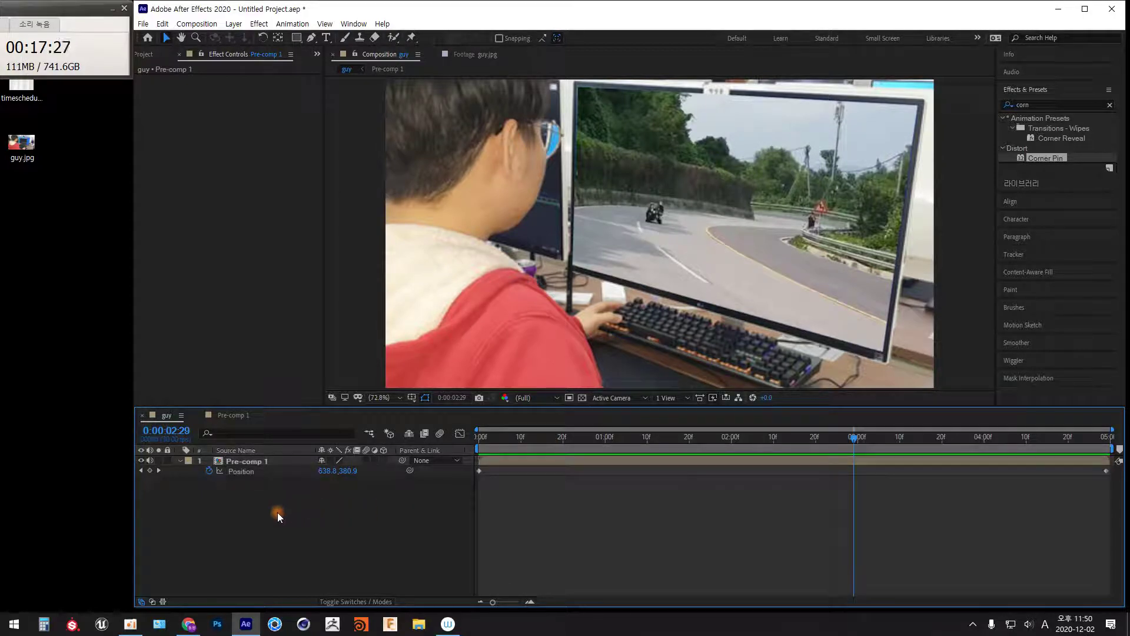
{"action": "key", "text": "s"}
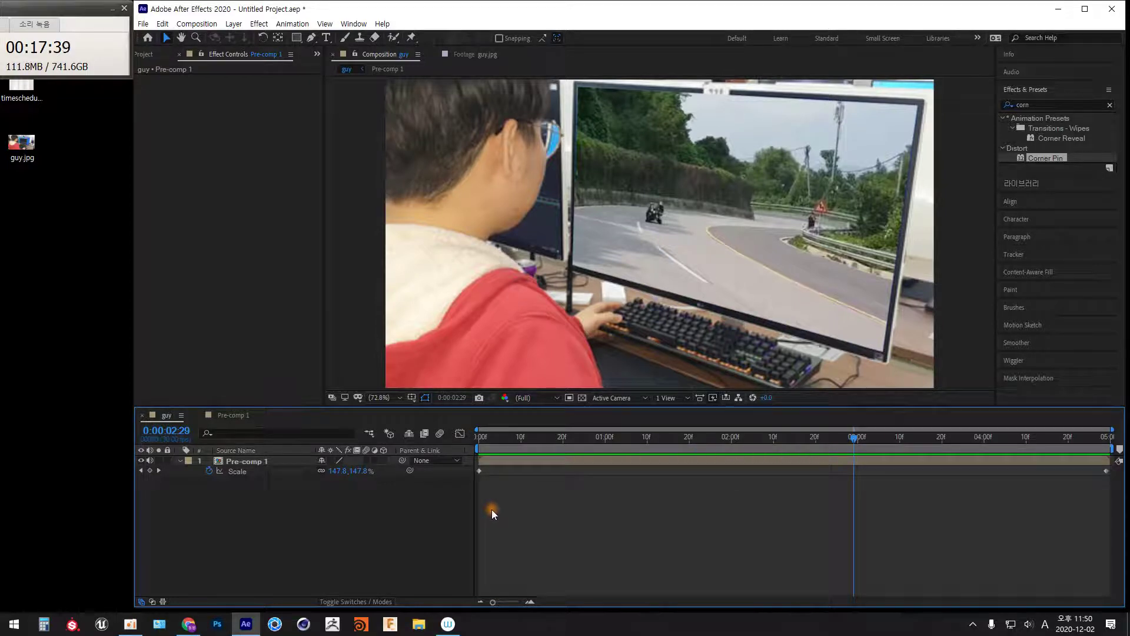
{"action": "left_click", "coordinate": [460, 435]}
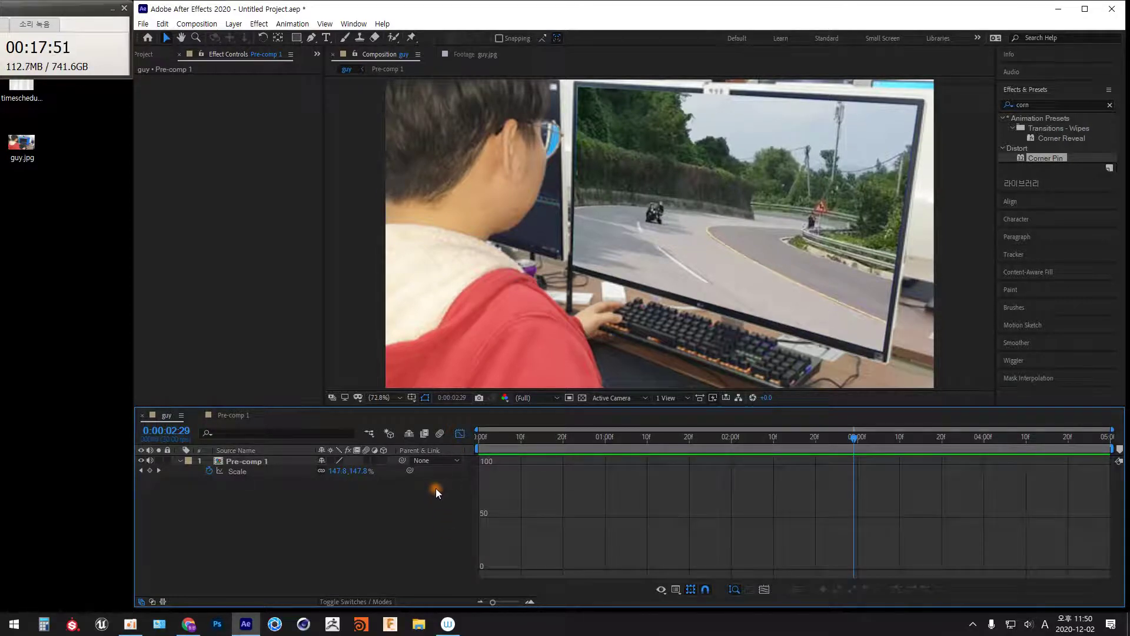
{"action": "left_click_drag", "start_coordinate": [425, 407], "coordinate": [429, 337]}
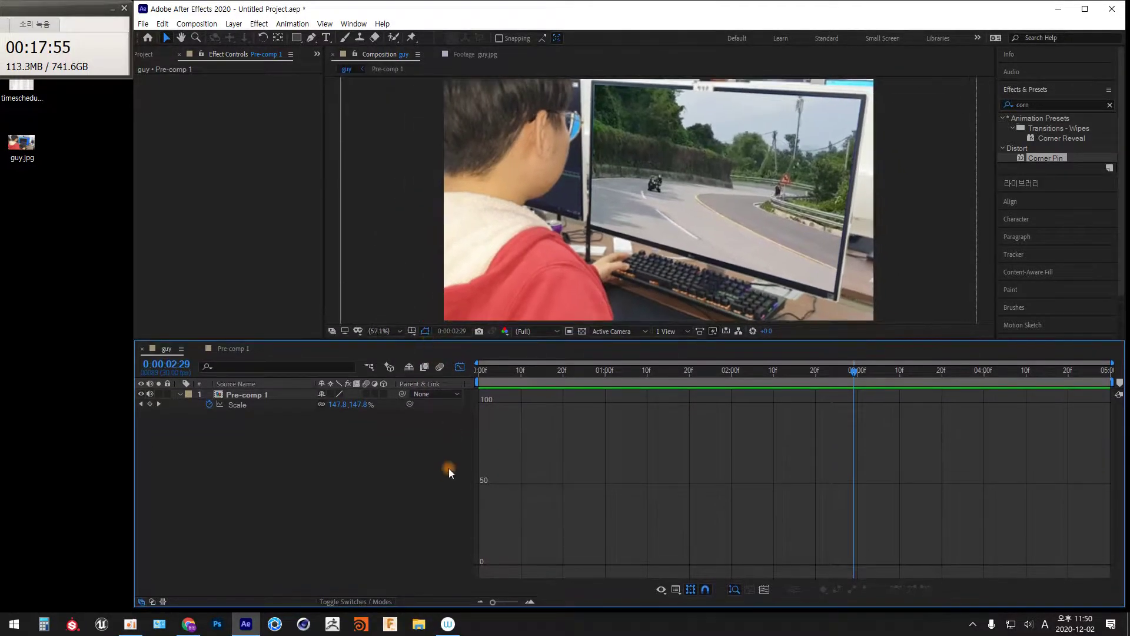
{"action": "left_click", "coordinate": [239, 406]}
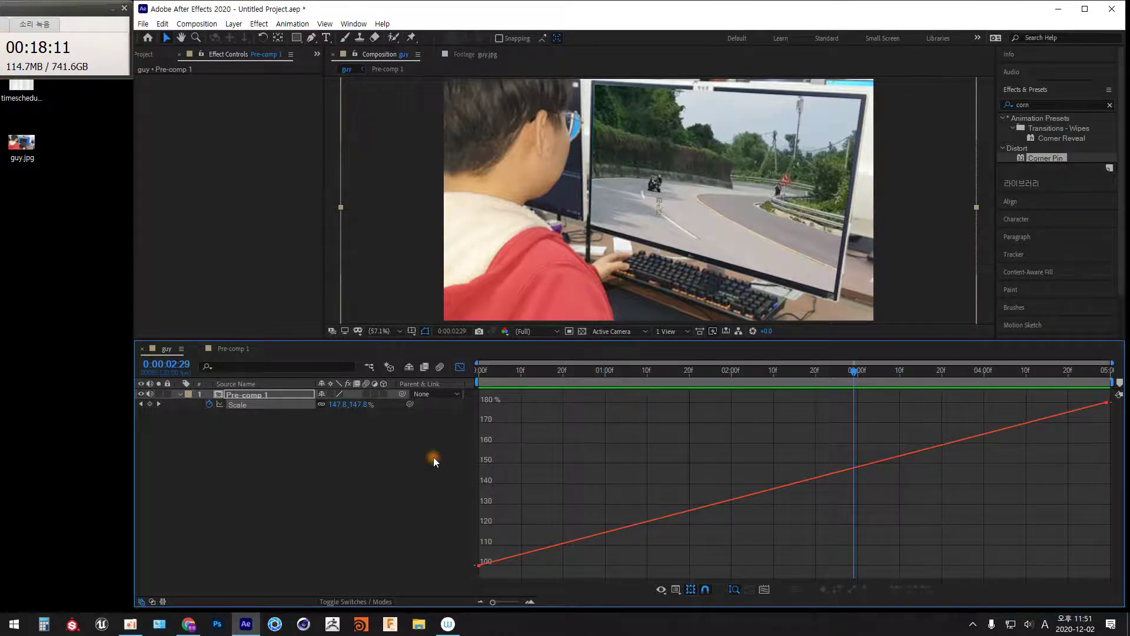
Reveal all of Pre-comp 1's Transform properties and separate Position into X Position and Y Position
{"action": "left_click", "coordinate": [246, 396]}
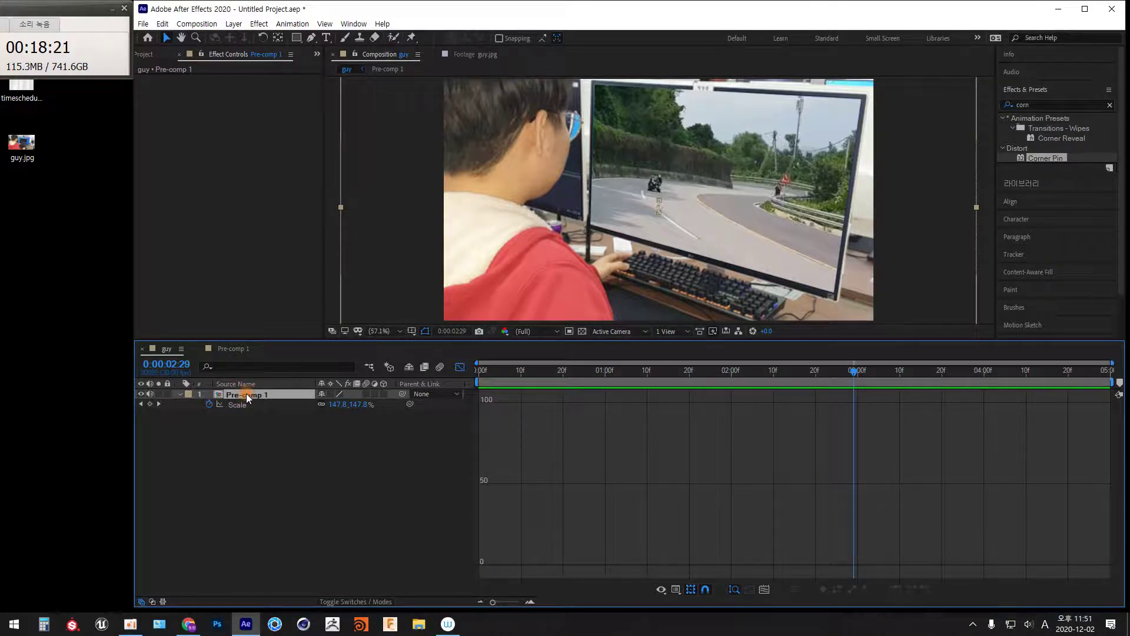
{"action": "left_click", "coordinate": [180, 394]}
{"action": "left_click", "coordinate": [180, 394]}
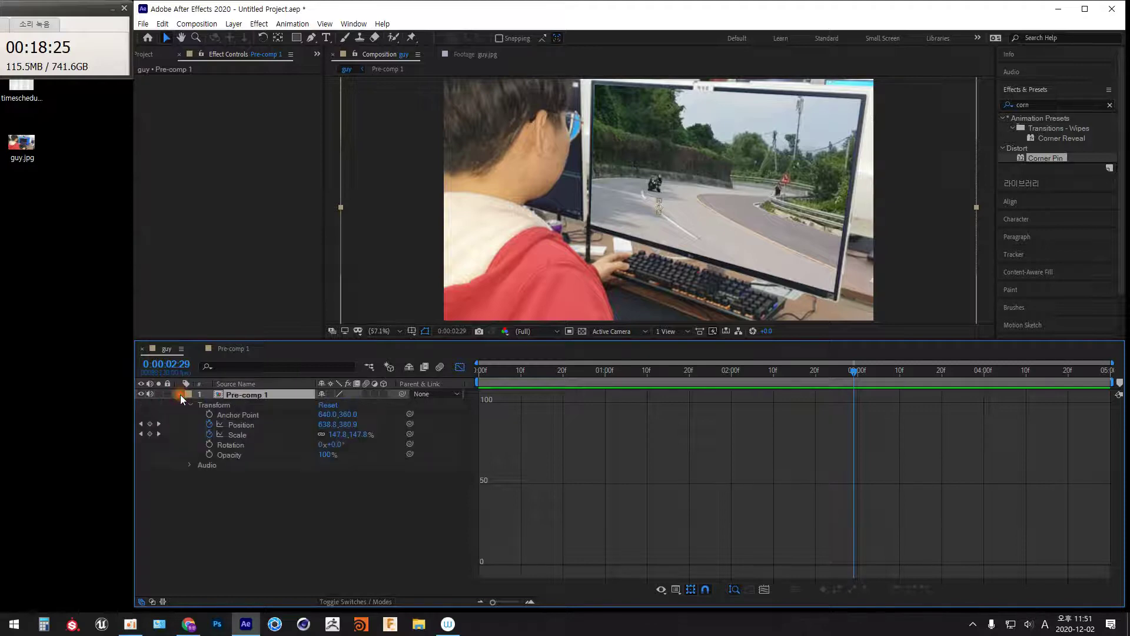
{"action": "left_click", "coordinate": [213, 406]}
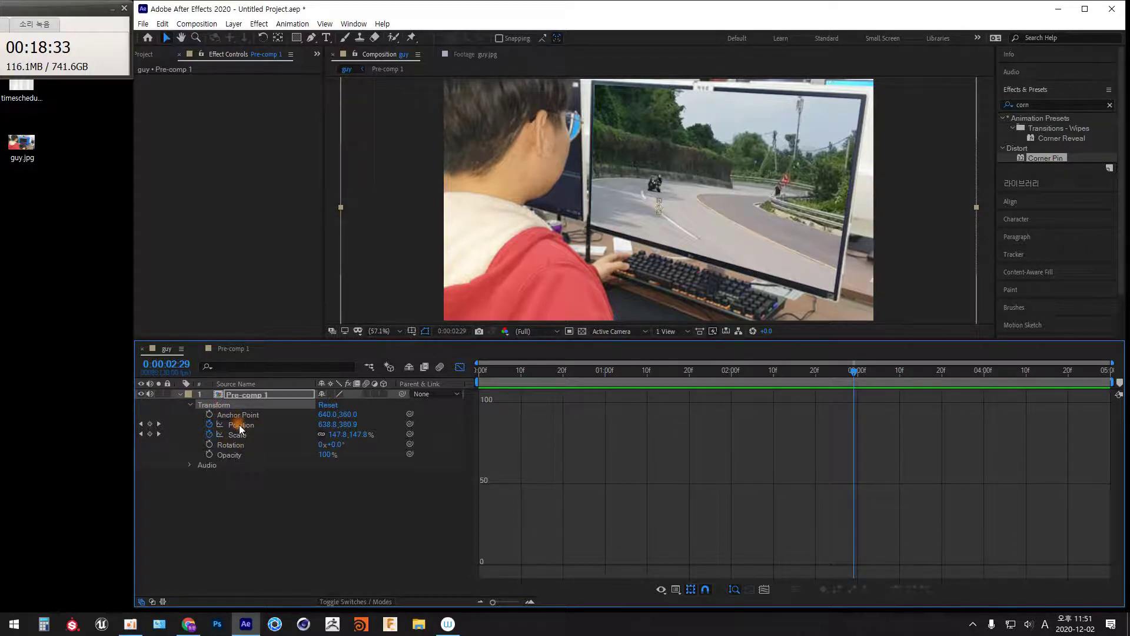
{"action": "right_click", "coordinate": [348, 426]}
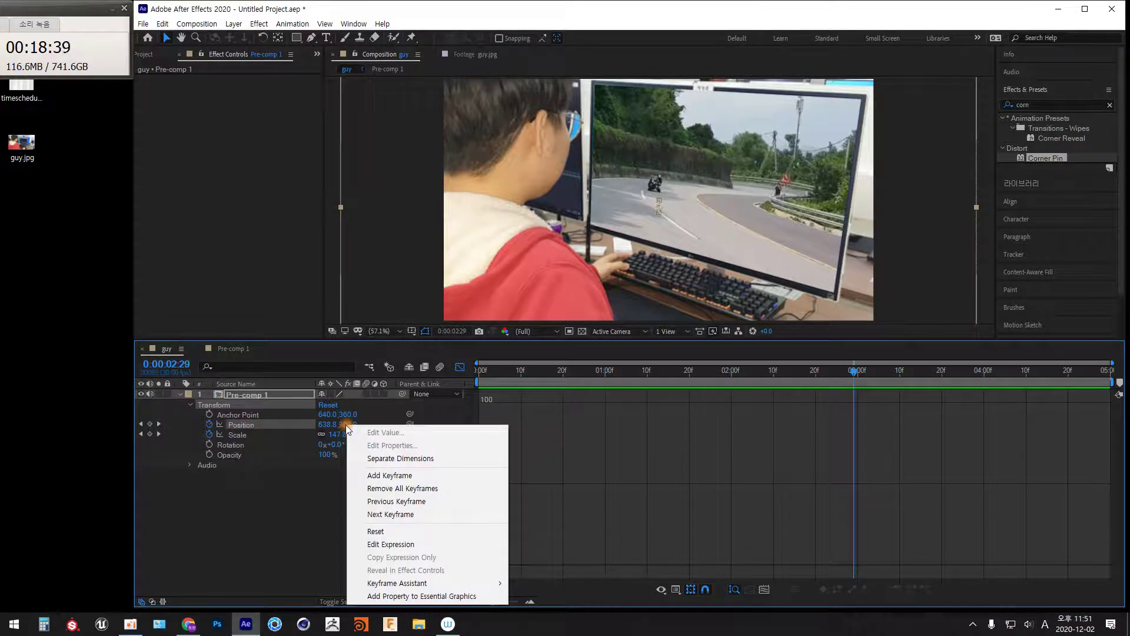
{"action": "left_click", "coordinate": [421, 459]}
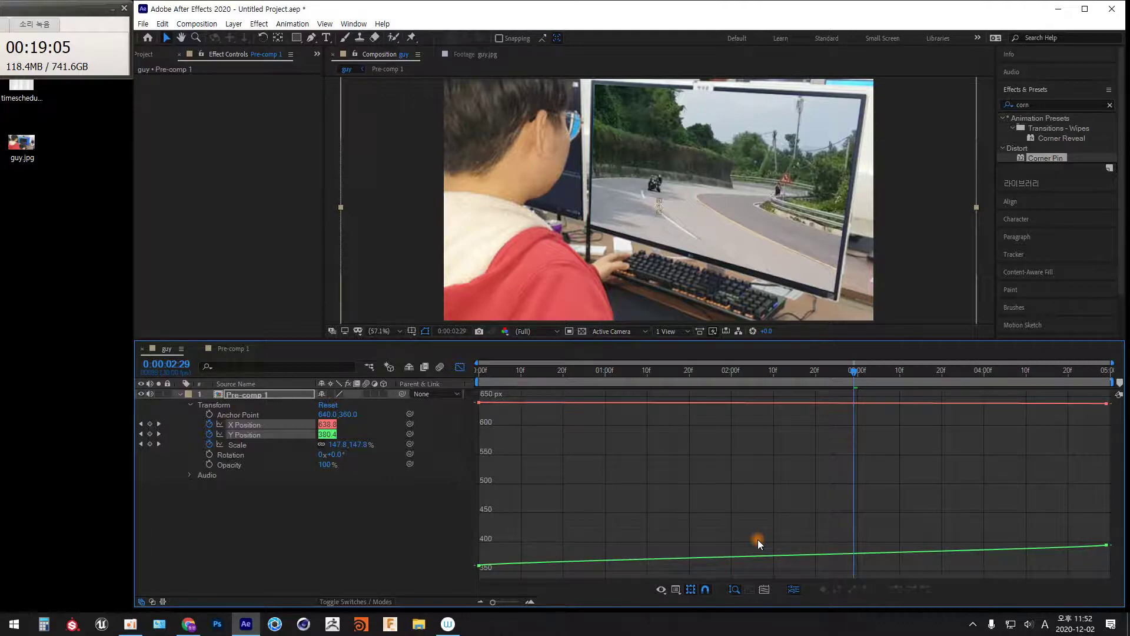
Examine the X Position and Y Position curves of Pre-comp 1 individually in the Graph Editor
{"action": "mouse_move", "coordinate": [541, 403]}
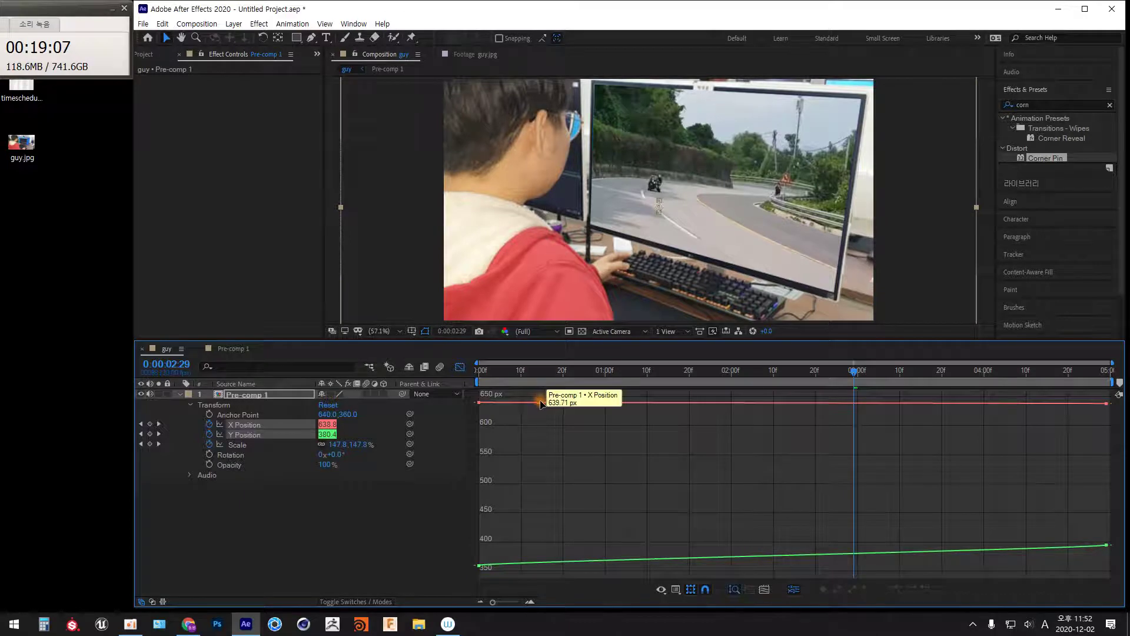
{"action": "left_click", "coordinate": [376, 508]}
{"action": "left_click", "coordinate": [330, 424]}
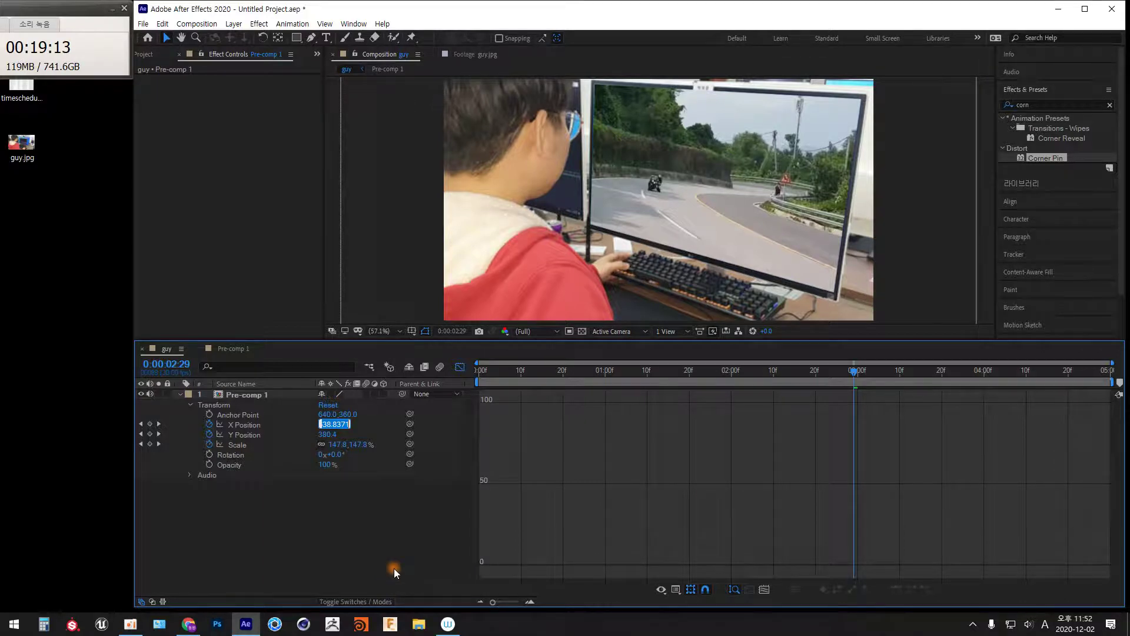
{"action": "left_click", "coordinate": [362, 536]}
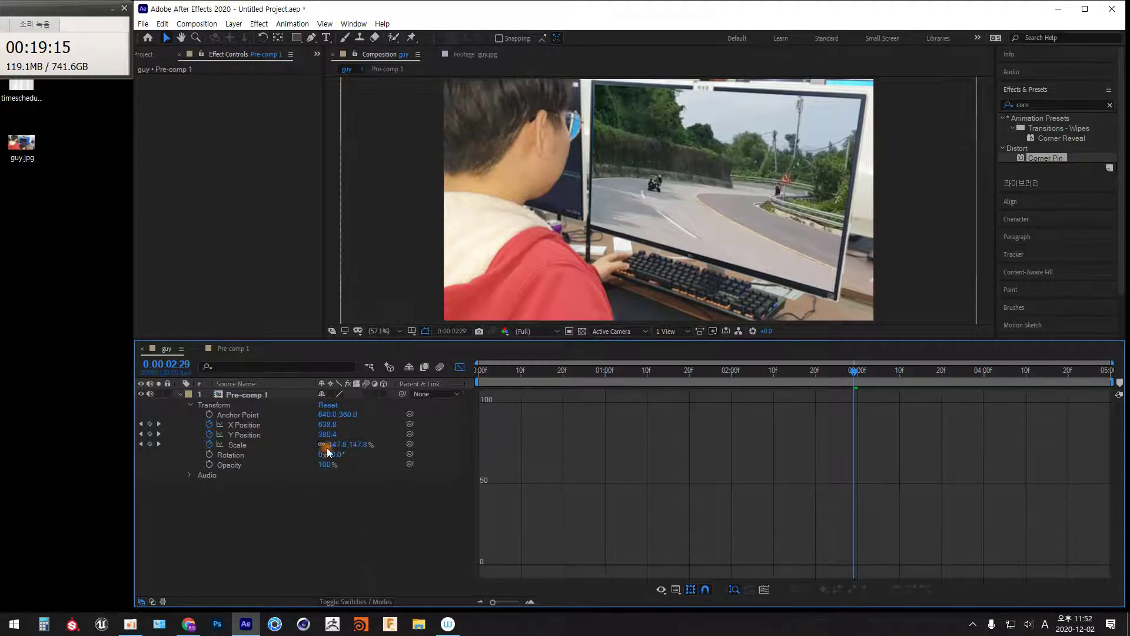
{"action": "left_click", "coordinate": [329, 424]}
{"action": "left_click", "coordinate": [218, 424]}
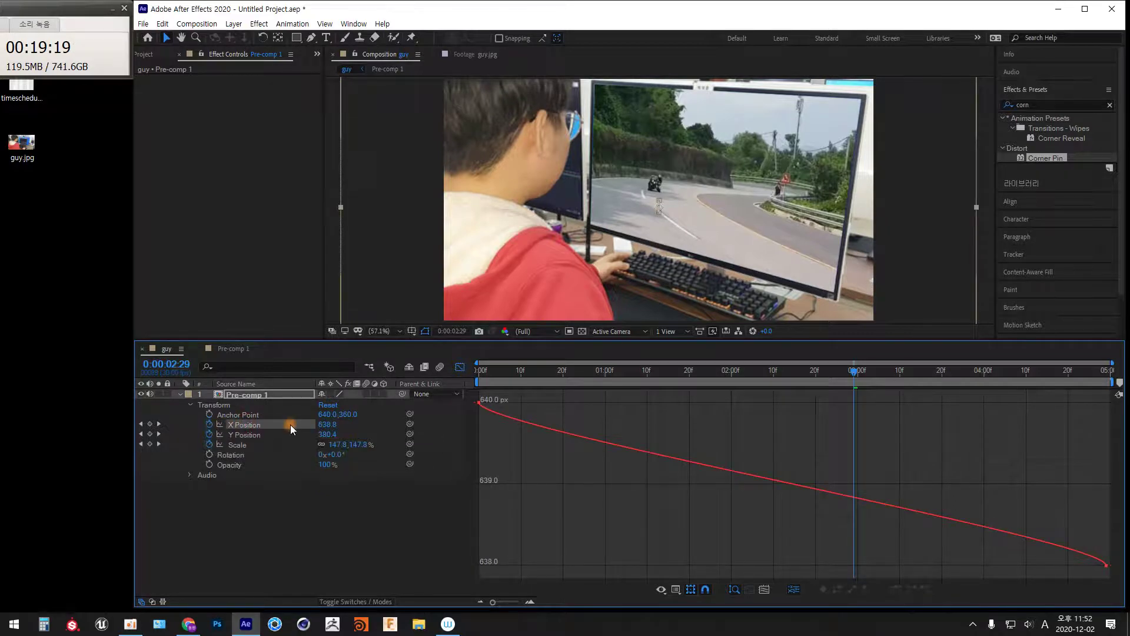
{"action": "left_click", "coordinate": [248, 434]}
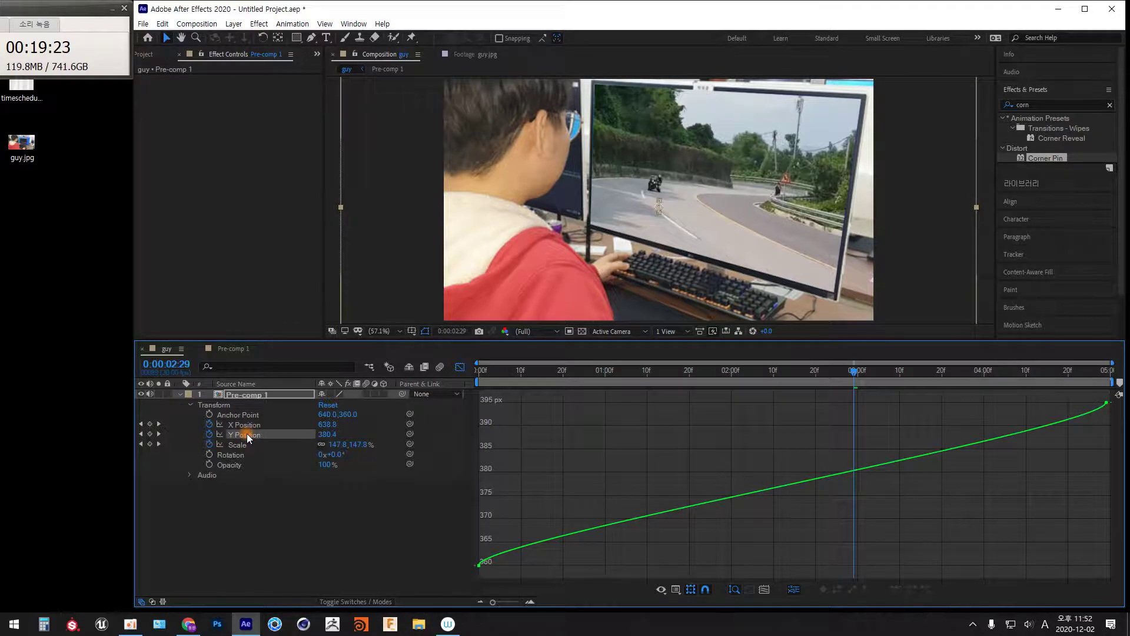
{"action": "left_click", "coordinate": [244, 425]}
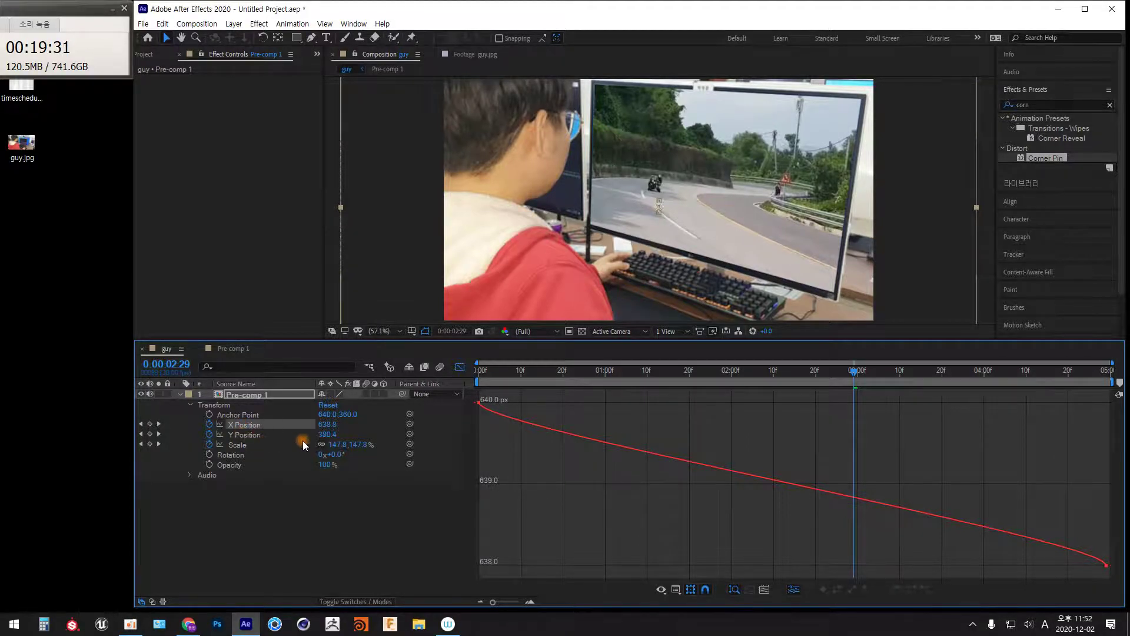
Return to the first frame and check whether Scale offers the Separate Dimensions option
{"action": "left_click_drag", "start_coordinate": [526, 373], "coordinate": [478, 370]}
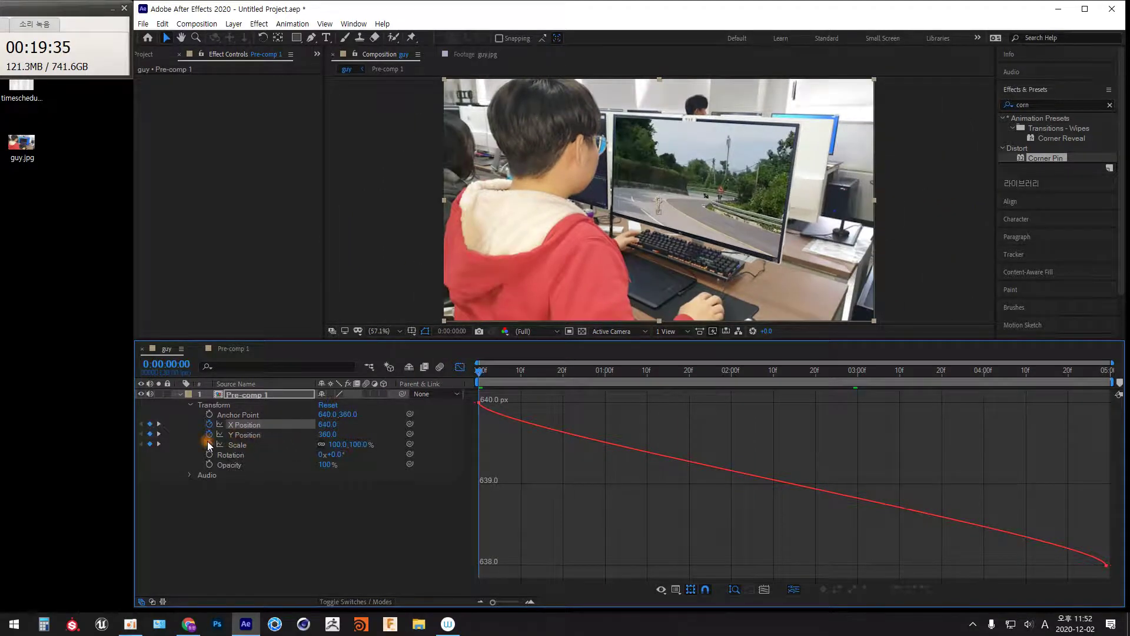
{"action": "left_click", "coordinate": [238, 446]}
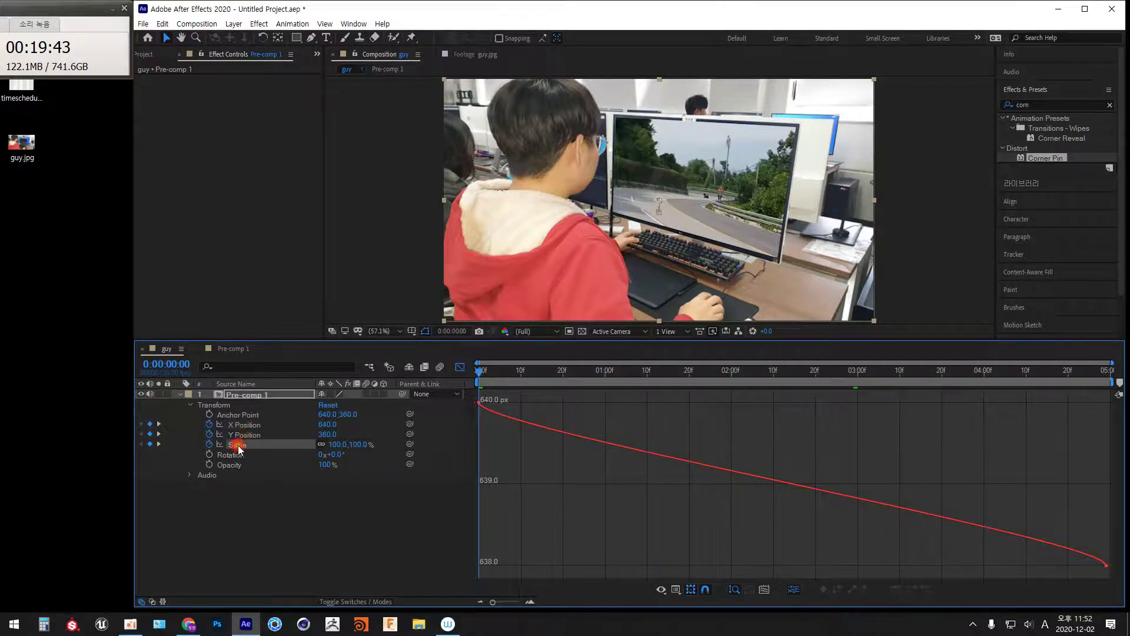
{"action": "right_click", "coordinate": [239, 449]}
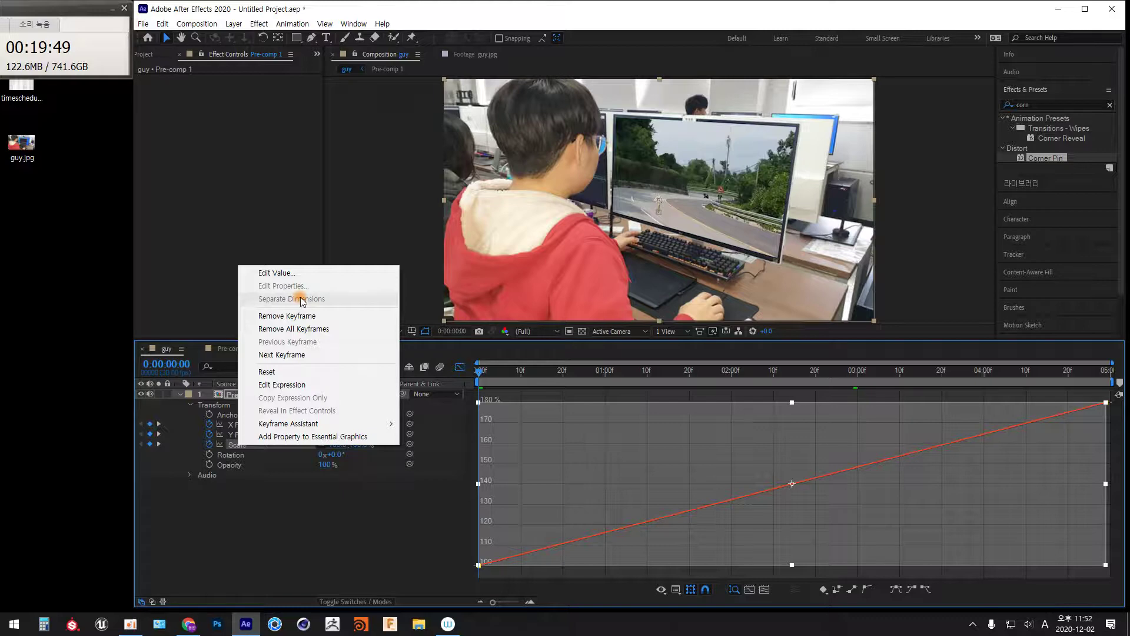
{"action": "left_click", "coordinate": [430, 528]}
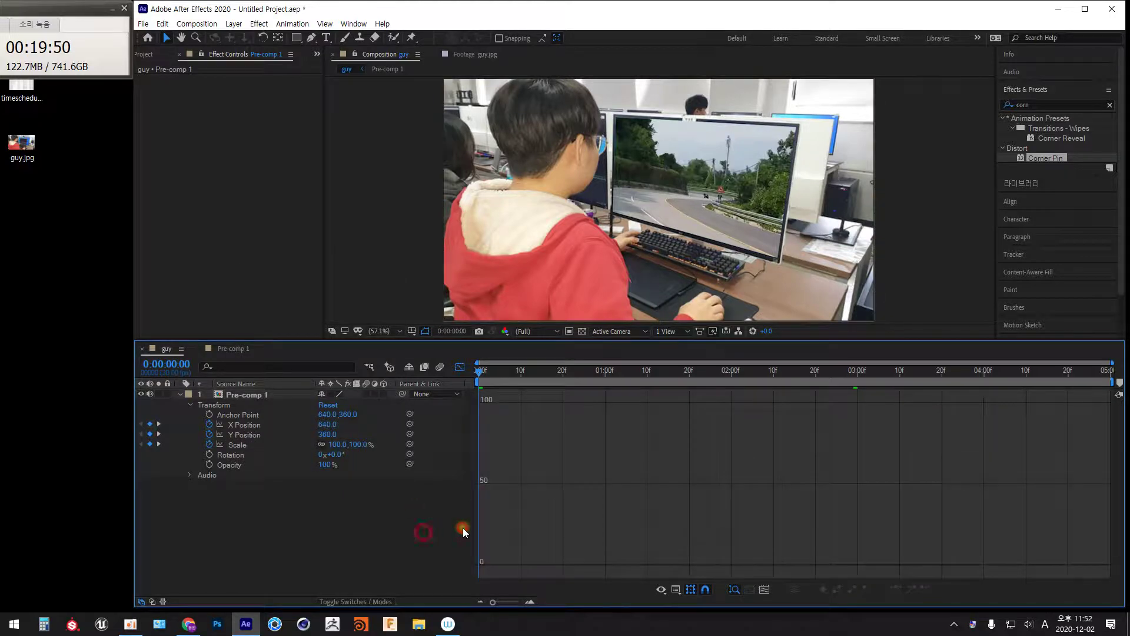
Turn off Constrain Proportions for Pre-comp 1's Scale and deselect the property
{"action": "left_click", "coordinate": [239, 445]}
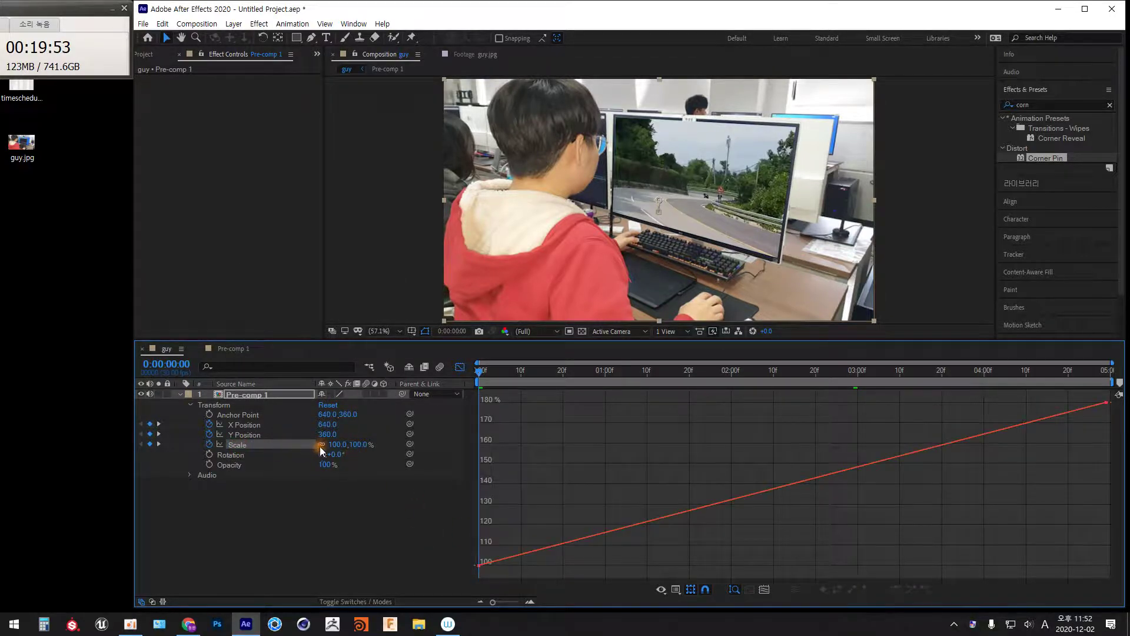
{"action": "right_click", "coordinate": [238, 445]}
{"action": "left_click", "coordinate": [265, 507]}
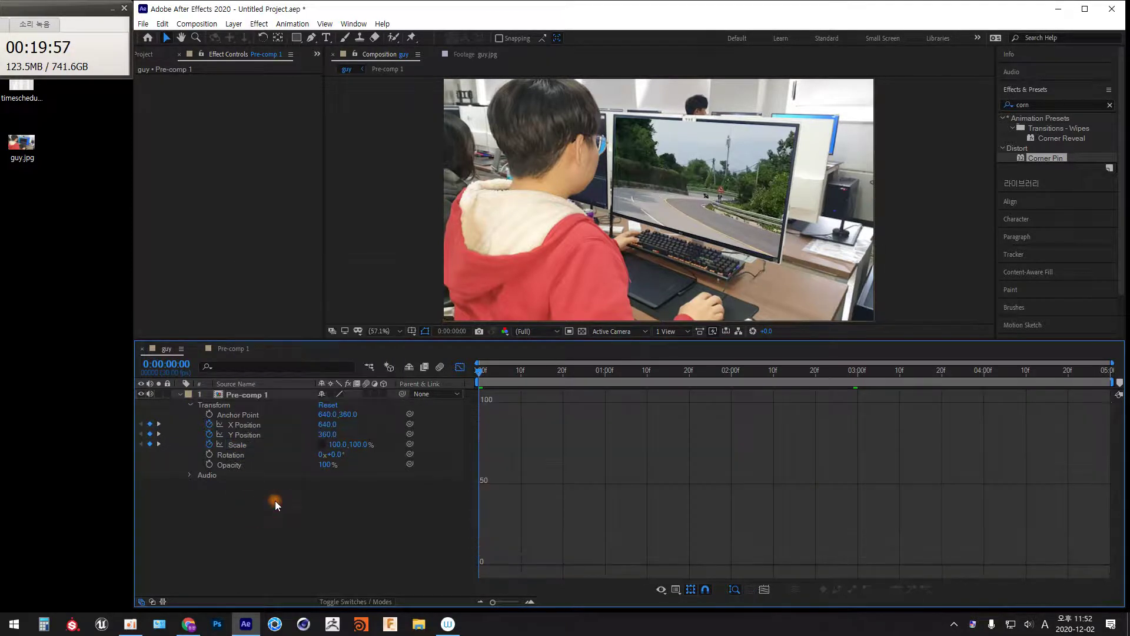
Try a Scale X of 67% on Pre-comp 1, undo it, and re-enable Constrain Proportions for Scale
{"action": "mouse_move", "coordinate": [338, 445]}
{"action": "left_mouse_down"}
{"action": "mouse_move", "coordinate": [305, 445]}
{"action": "mouse_move", "coordinate": [336, 445]}
{"action": "mouse_move", "coordinate": [324, 456]}
{"action": "left_mouse_up"}
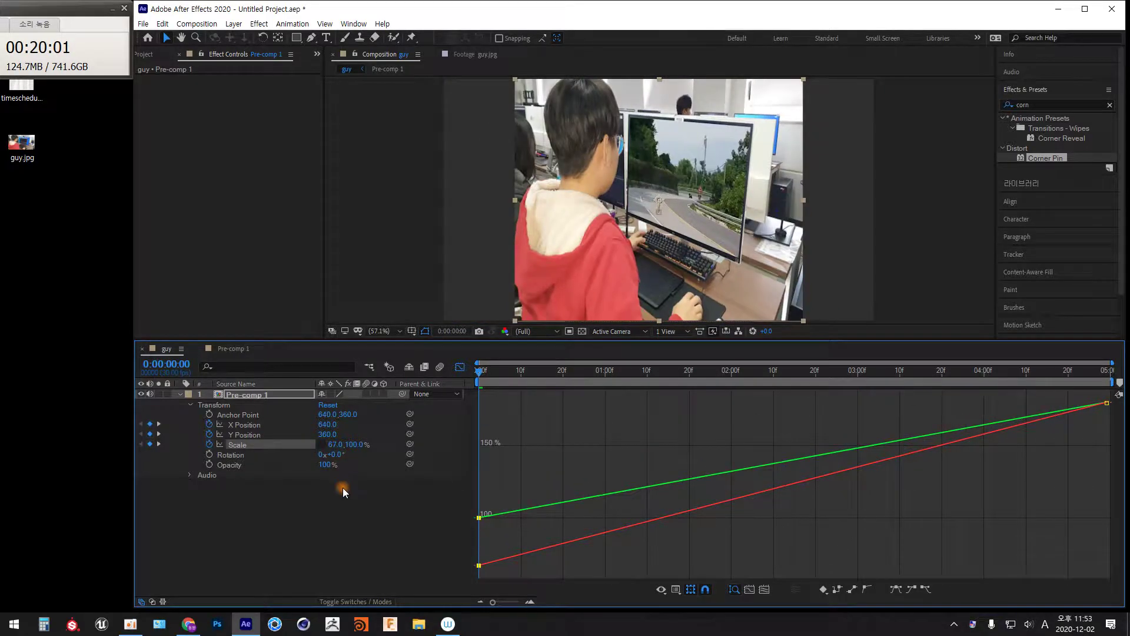
{"action": "key", "text": "ctrl+z"}
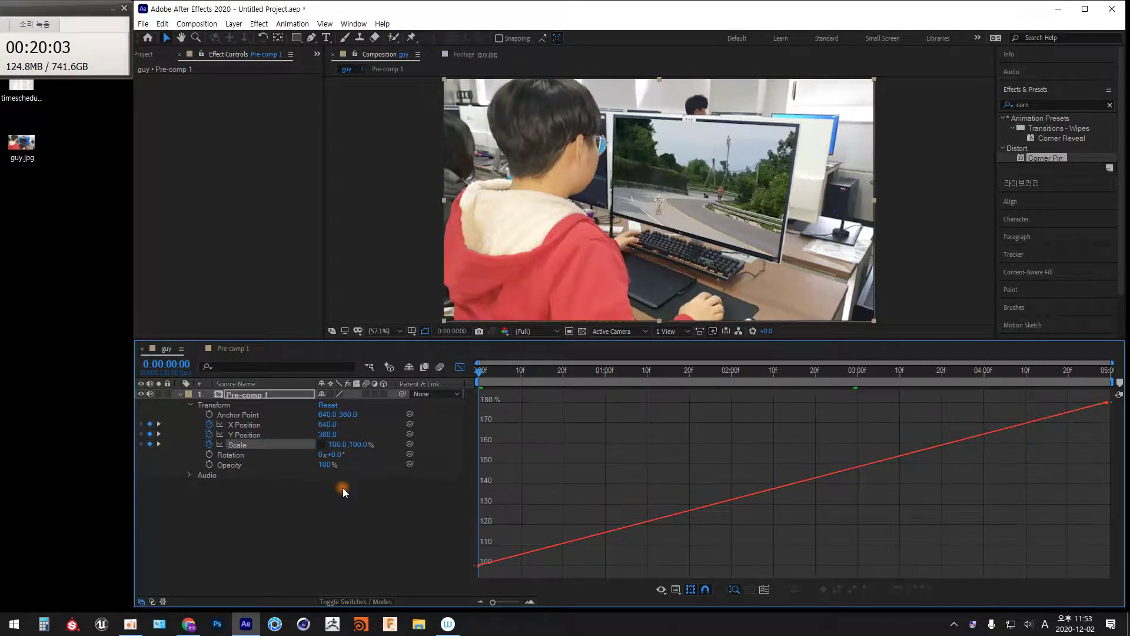
{"action": "left_click", "coordinate": [323, 445]}
Apply Easy Ease to the first and last Scale keyframes of Pre-comp 1 in the Graph Editor
{"action": "mouse_move", "coordinate": [478, 566]}
{"action": "left_click", "coordinate": [490, 562]}
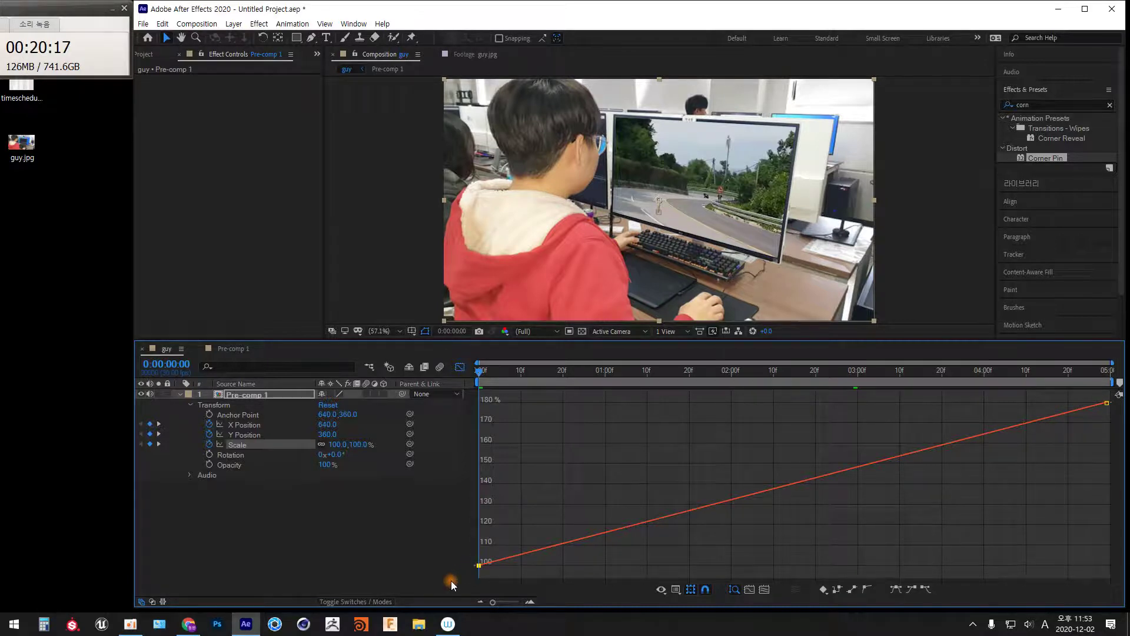
{"action": "left_click", "coordinate": [896, 589]}
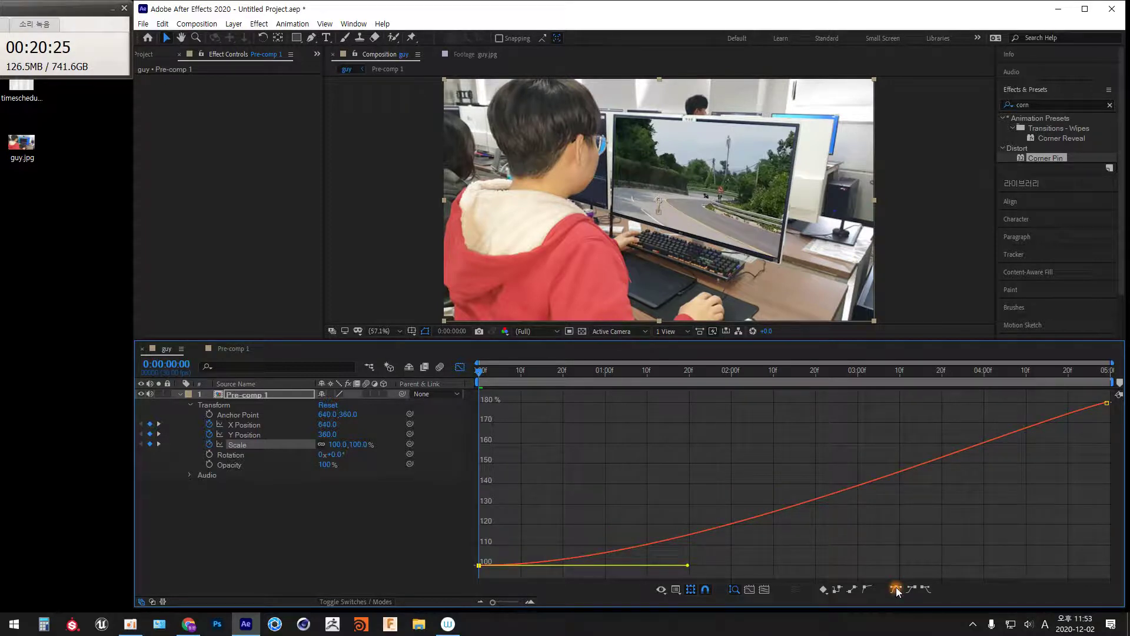
{"action": "left_click_drag", "start_coordinate": [966, 492], "coordinate": [1112, 392]}
{"action": "left_click", "coordinate": [896, 588]}
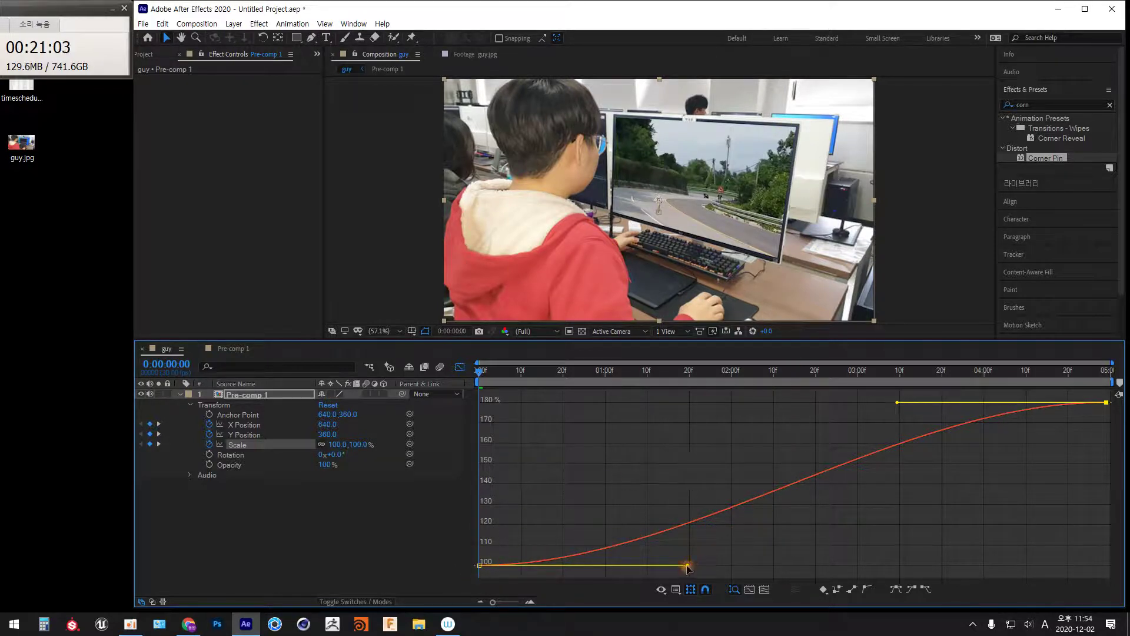
Steepen the start of the Scale curve by raising its first keyframe's handle toward 180%, previewing the zoom after each adjustment
{"action": "left_click_drag", "start_coordinate": [688, 566], "coordinate": [613, 437]}
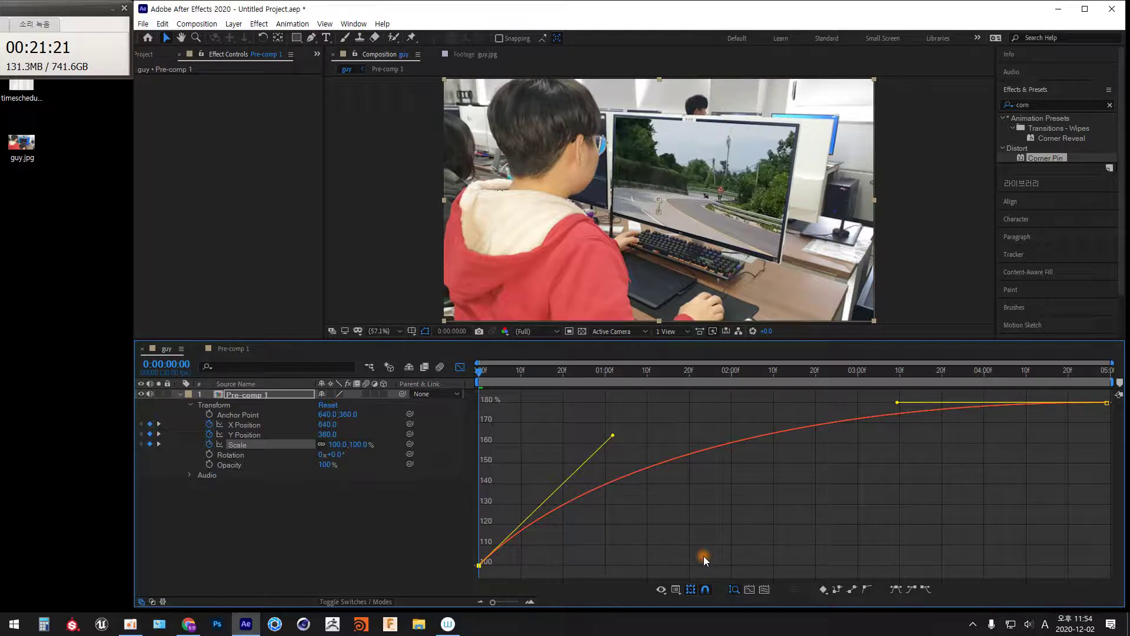
{"action": "key", "text": "space"}
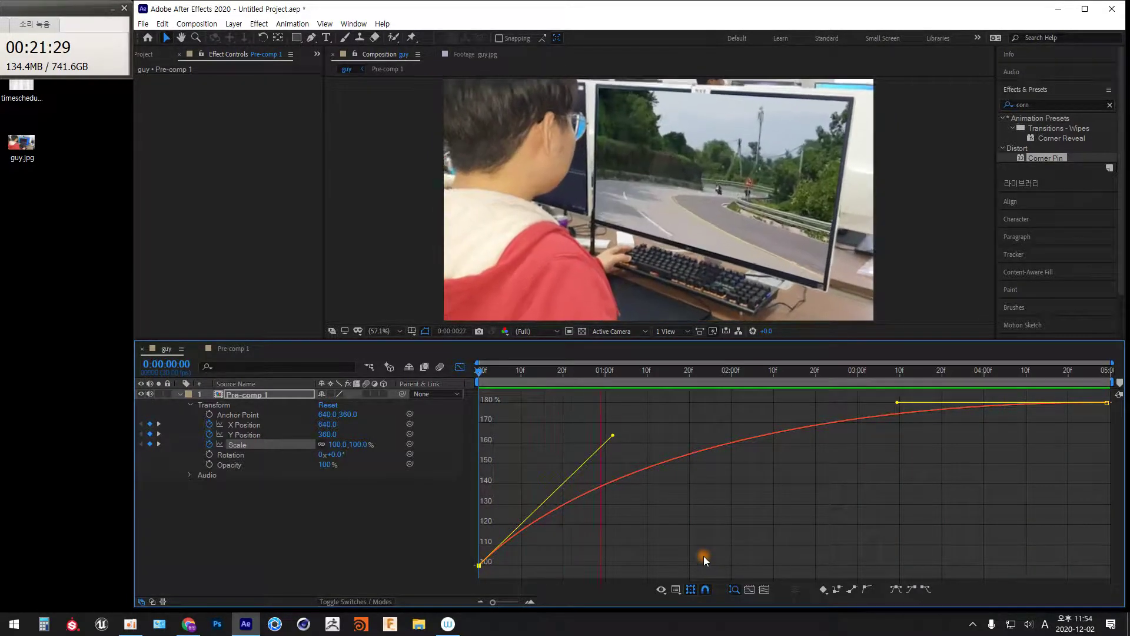
{"action": "key", "text": "space"}
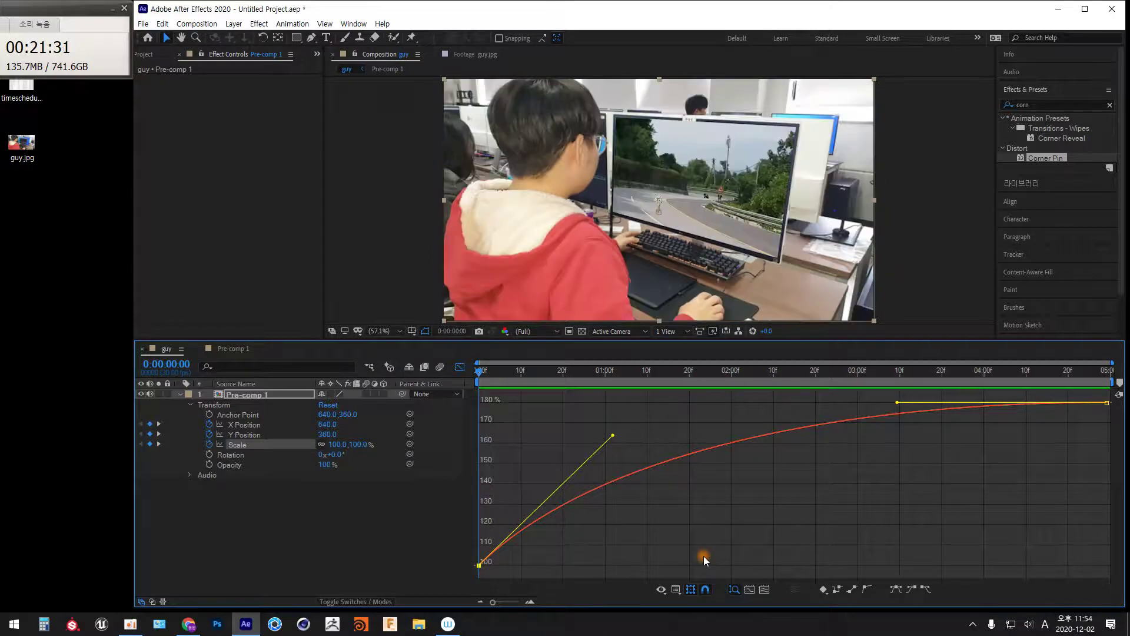
{"action": "left_click_drag", "start_coordinate": [613, 435], "coordinate": [531, 403]}
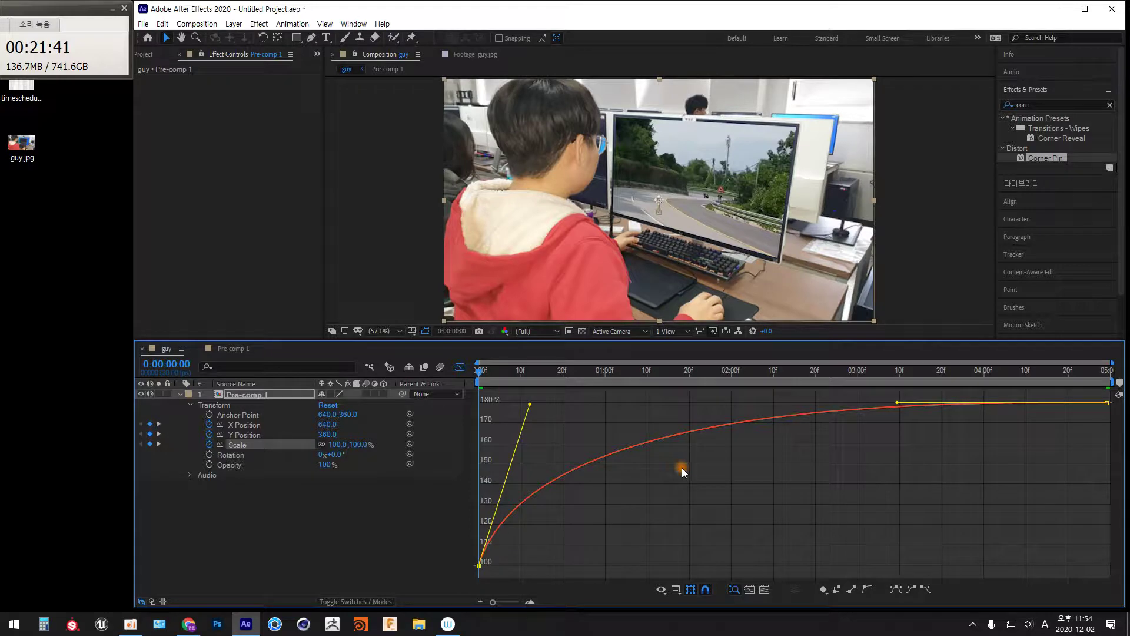
{"action": "key", "text": "space"}
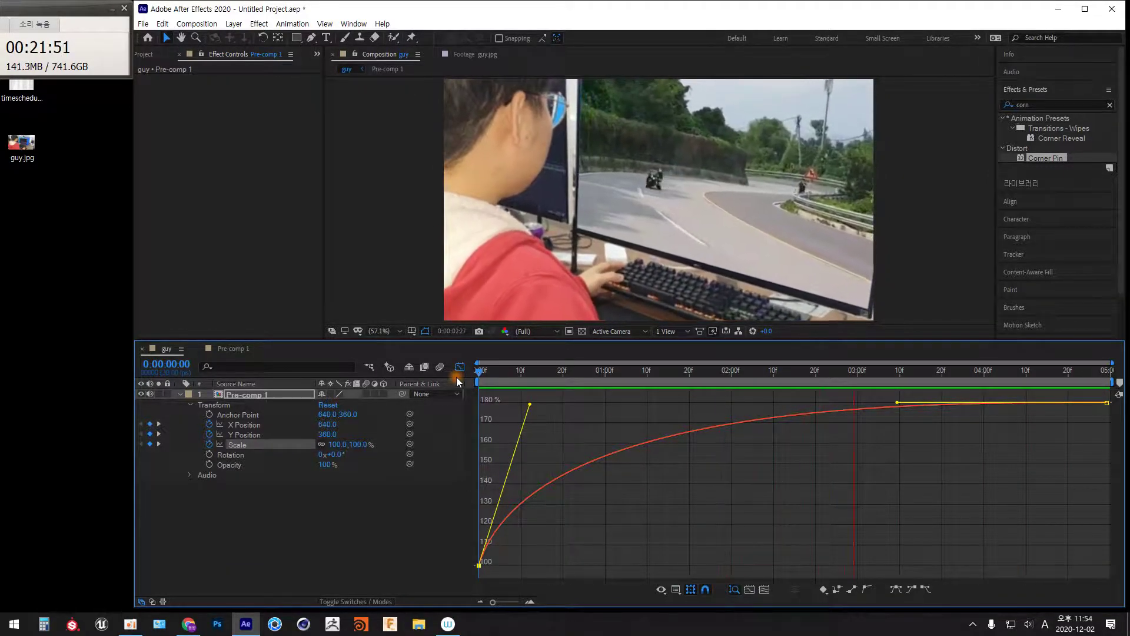
{"action": "key", "text": "space"}
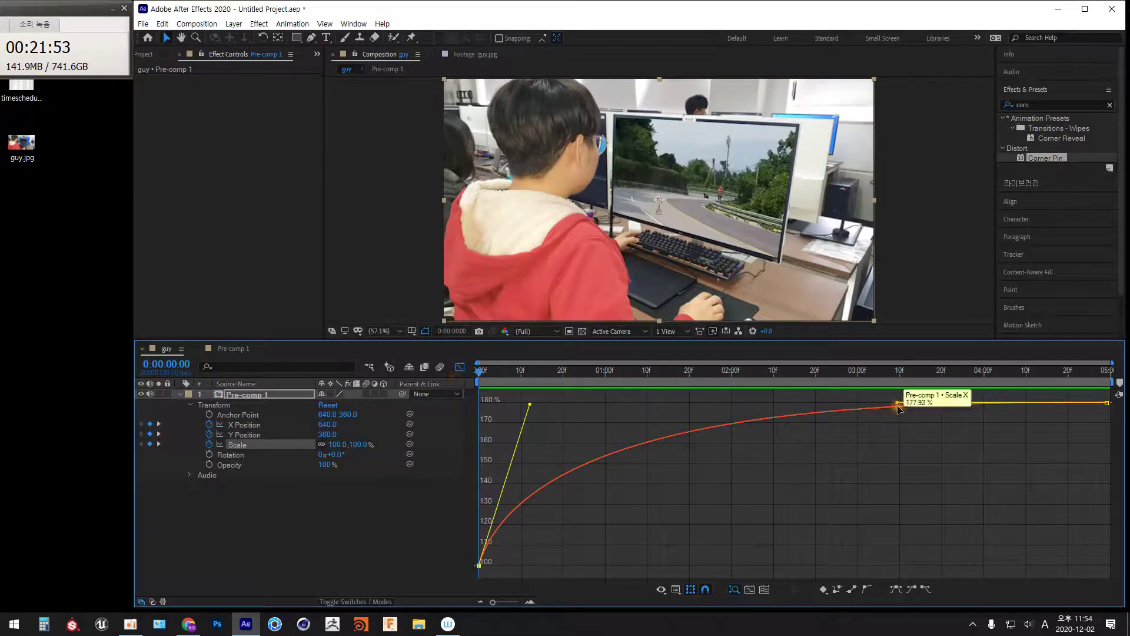
Reshape the Scale curve with its start handle at about 153% and end handle at about 174%, and preview the zoom
{"action": "left_click_drag", "start_coordinate": [898, 405], "coordinate": [897, 424]}
{"action": "left_click_drag", "start_coordinate": [530, 405], "coordinate": [502, 428]}
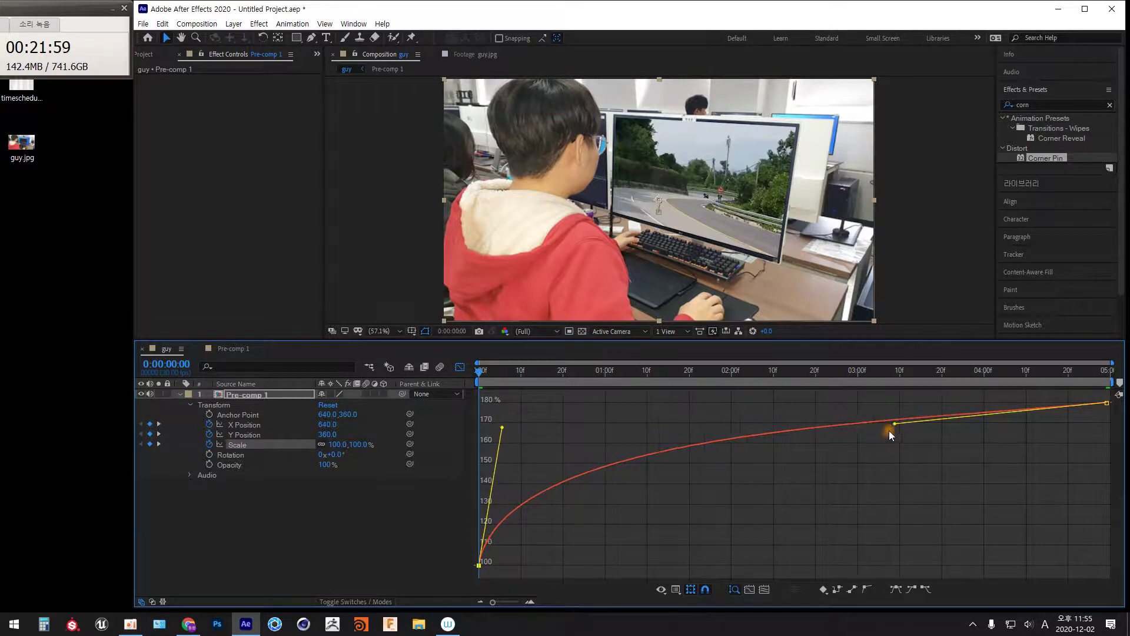
{"action": "mouse_move", "coordinate": [894, 423]}
{"action": "left_mouse_down"}
{"action": "mouse_move", "coordinate": [884, 408]}
{"action": "mouse_move", "coordinate": [916, 415]}
{"action": "left_mouse_up"}
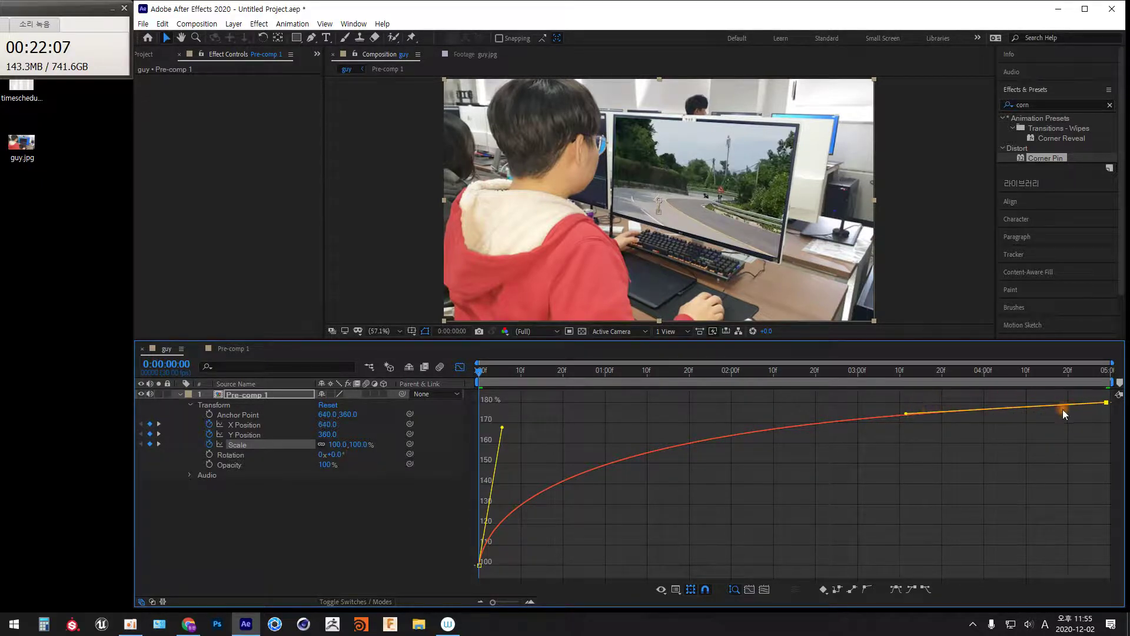
{"action": "left_click_drag", "start_coordinate": [907, 413], "coordinate": [833, 403]}
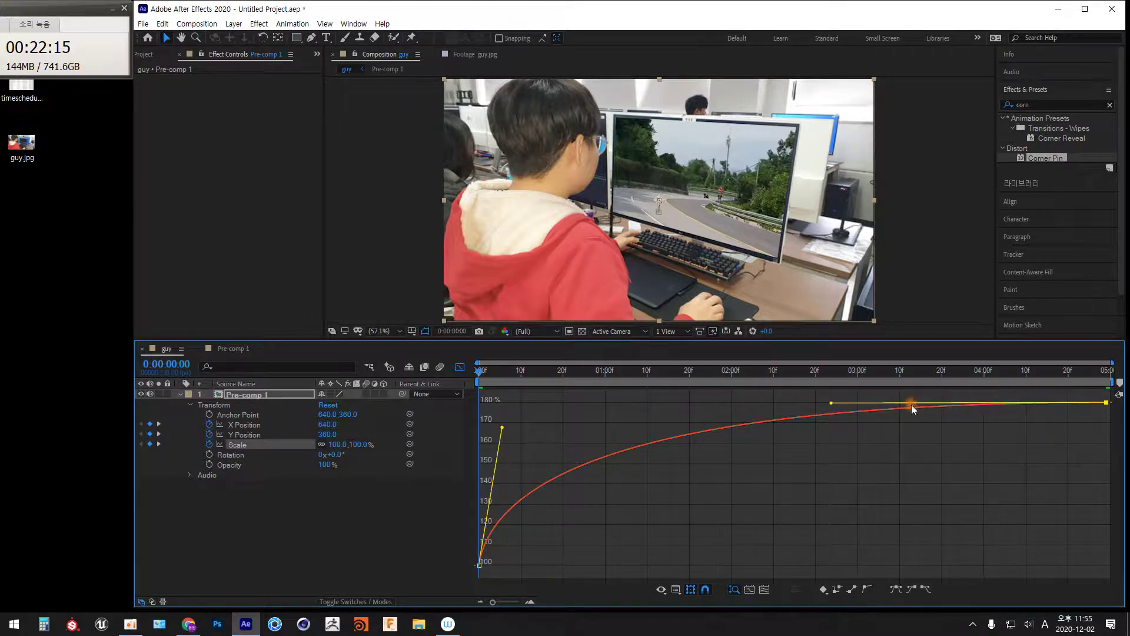
{"action": "left_click_drag", "start_coordinate": [831, 402], "coordinate": [889, 414]}
{"action": "left_click_drag", "start_coordinate": [502, 427], "coordinate": [500, 456]}
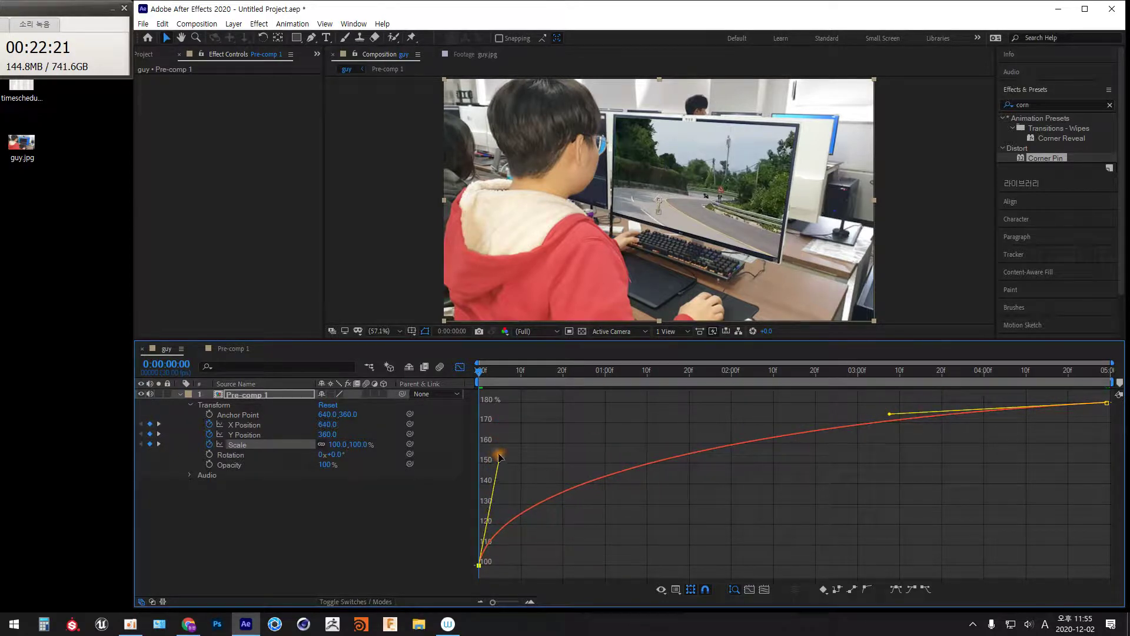
{"action": "key", "text": "space"}
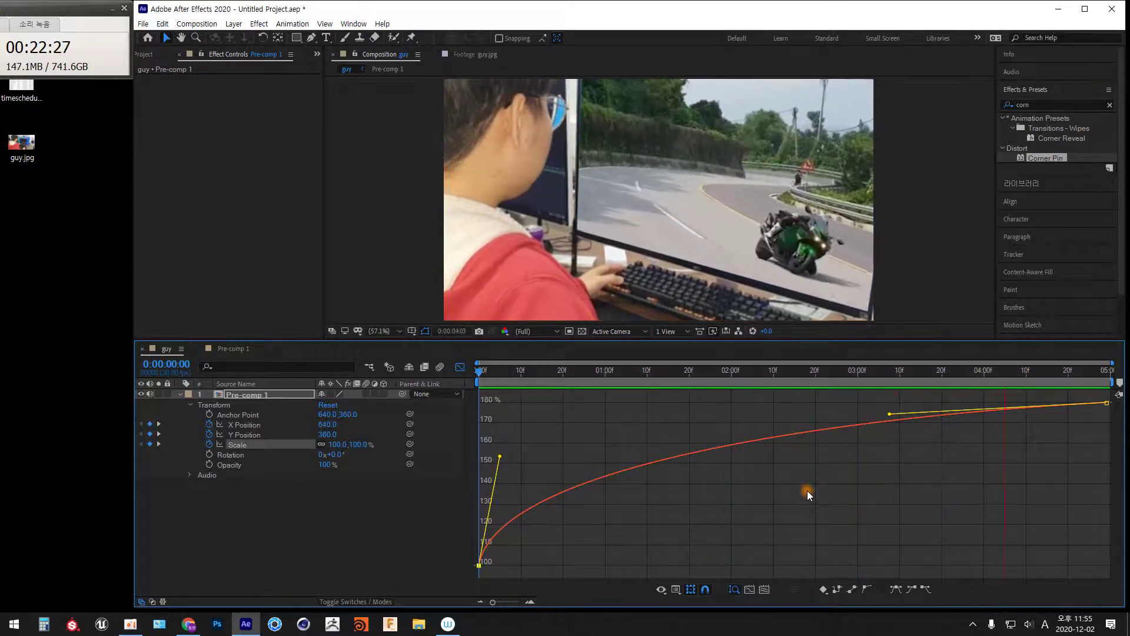
{"action": "key", "text": "space"}
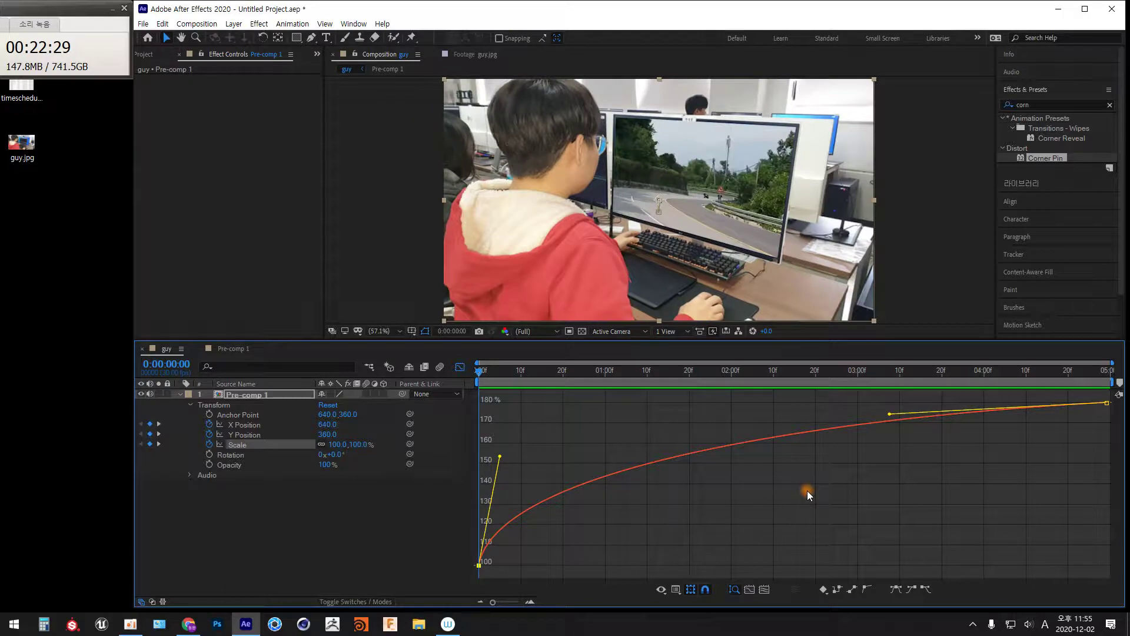
At the last frame, set Pre-comp 1's Scale to 203% and reposition it to X 448.8, Y 473.8 so the monitor fills the frame
{"action": "left_click", "coordinate": [244, 424]}
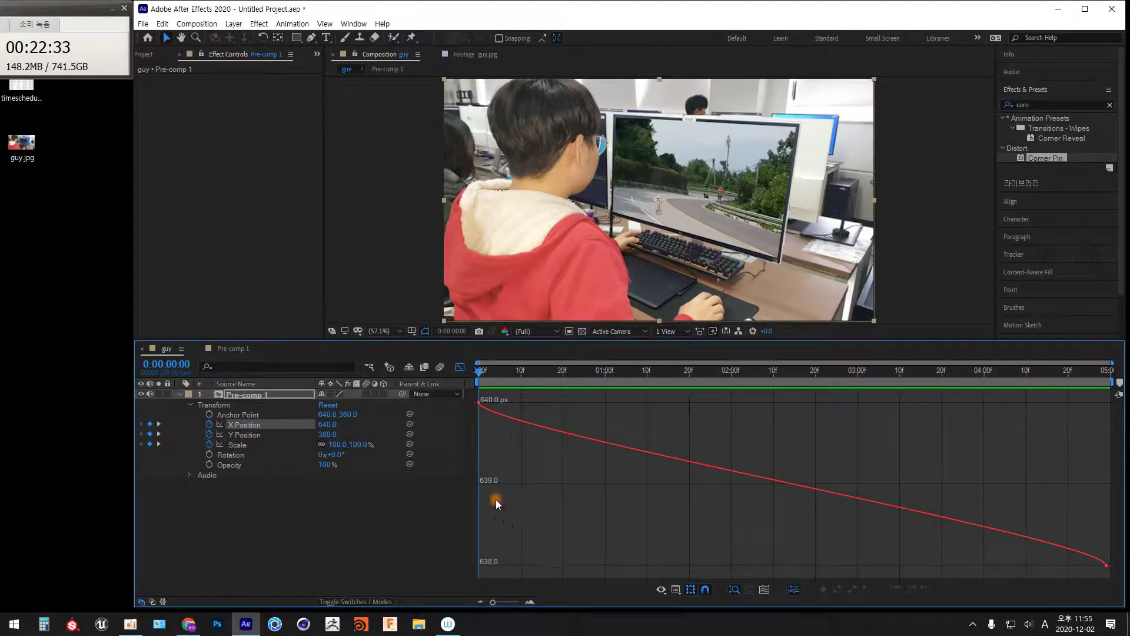
{"action": "left_click", "coordinate": [461, 367]}
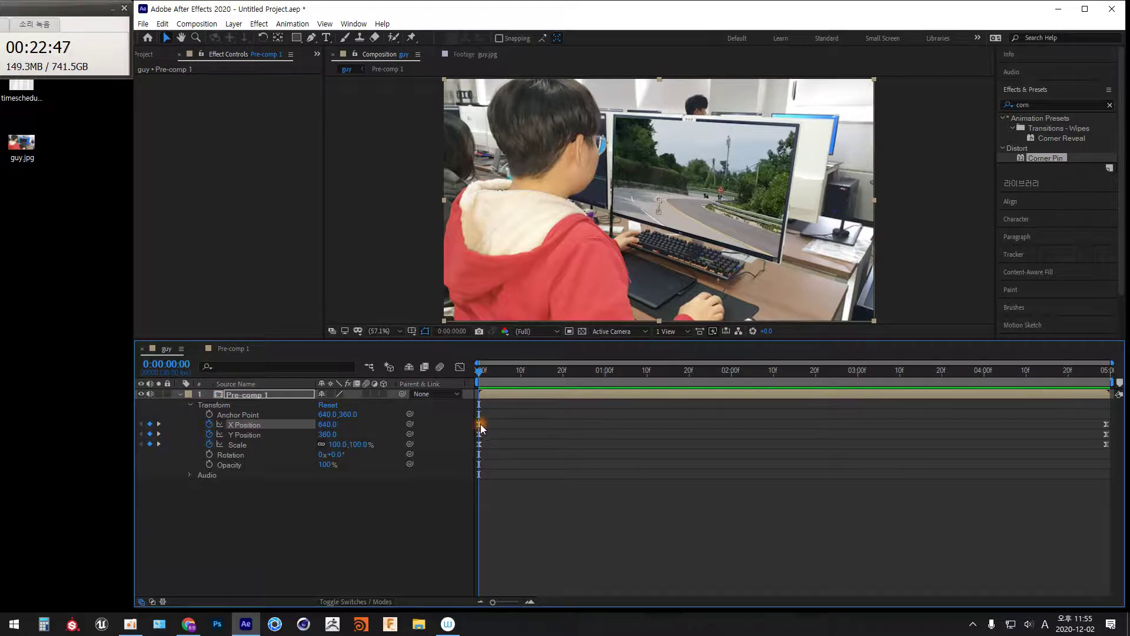
{"action": "mouse_move", "coordinate": [480, 424]}
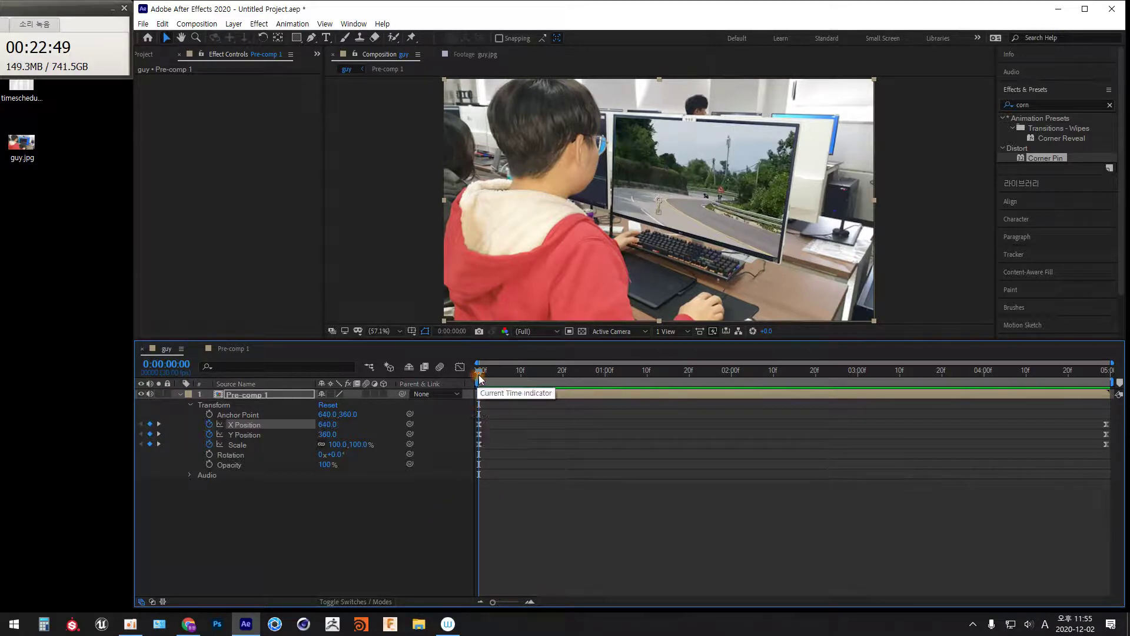
{"action": "left_click_drag", "start_coordinate": [478, 371], "coordinate": [1109, 372]}
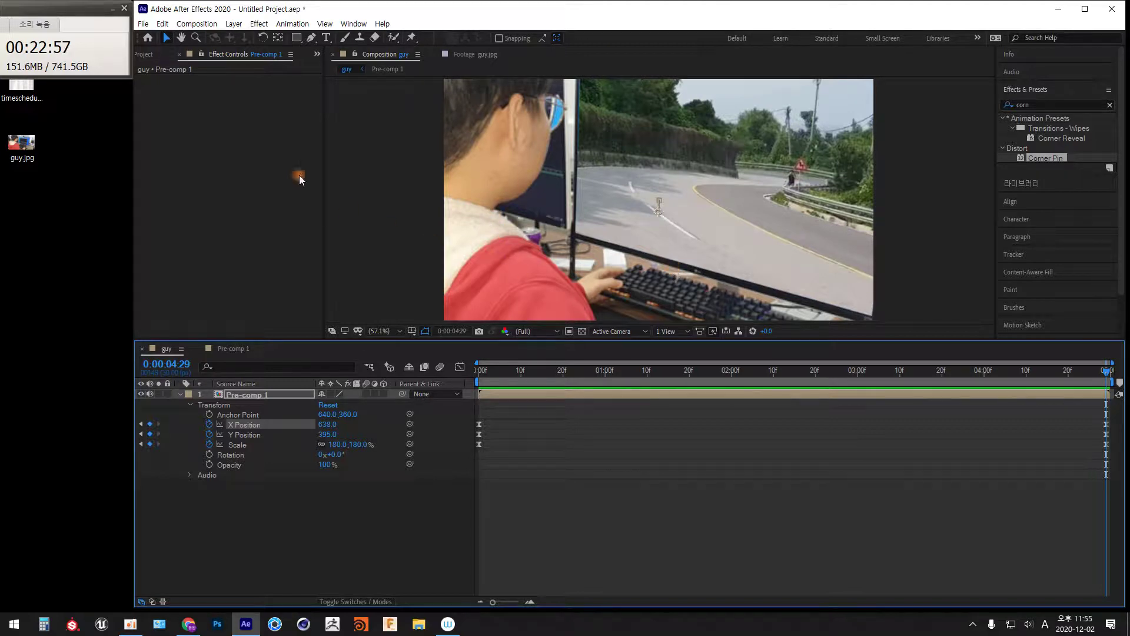
{"action": "left_click", "coordinate": [167, 39]}
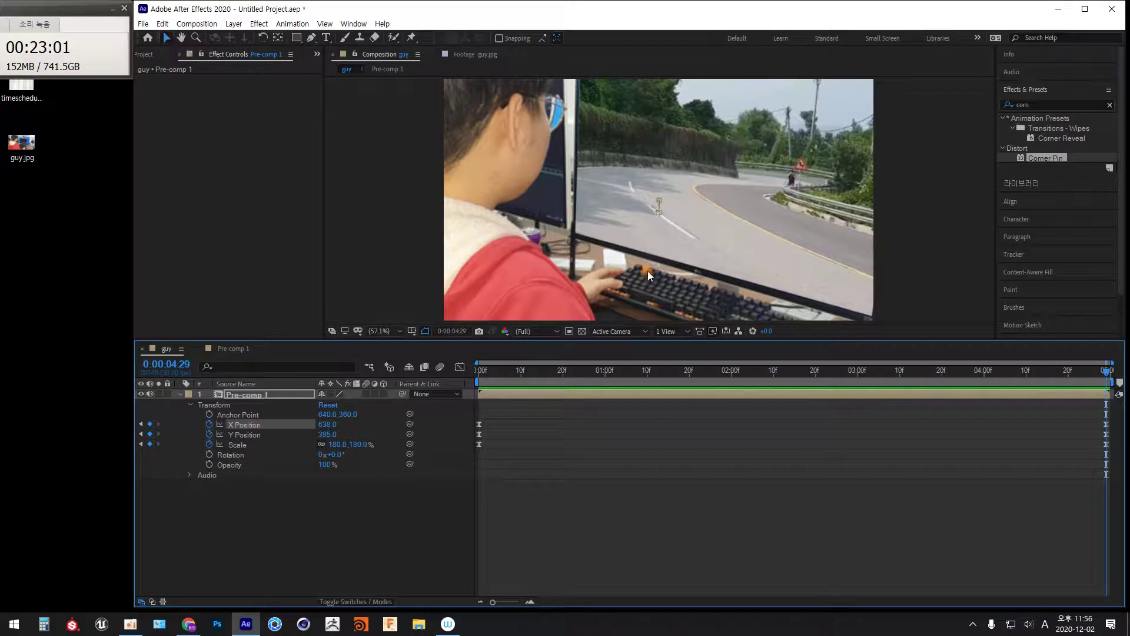
{"action": "left_click_drag", "start_coordinate": [647, 274], "coordinate": [604, 287]}
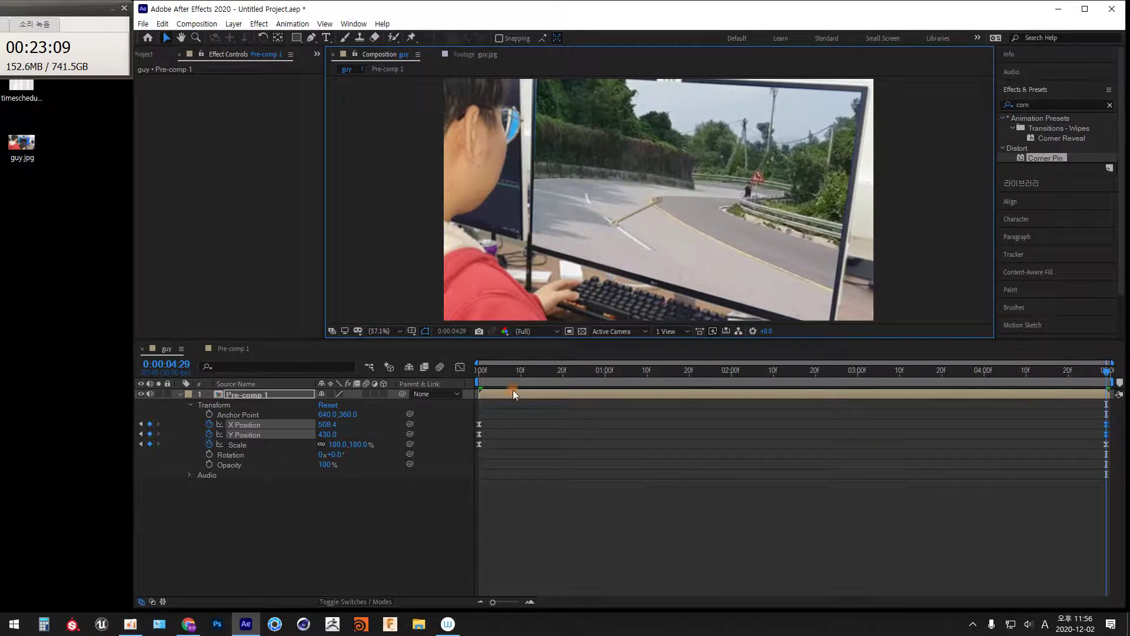
{"action": "left_click_drag", "start_coordinate": [359, 444], "coordinate": [375, 448]}
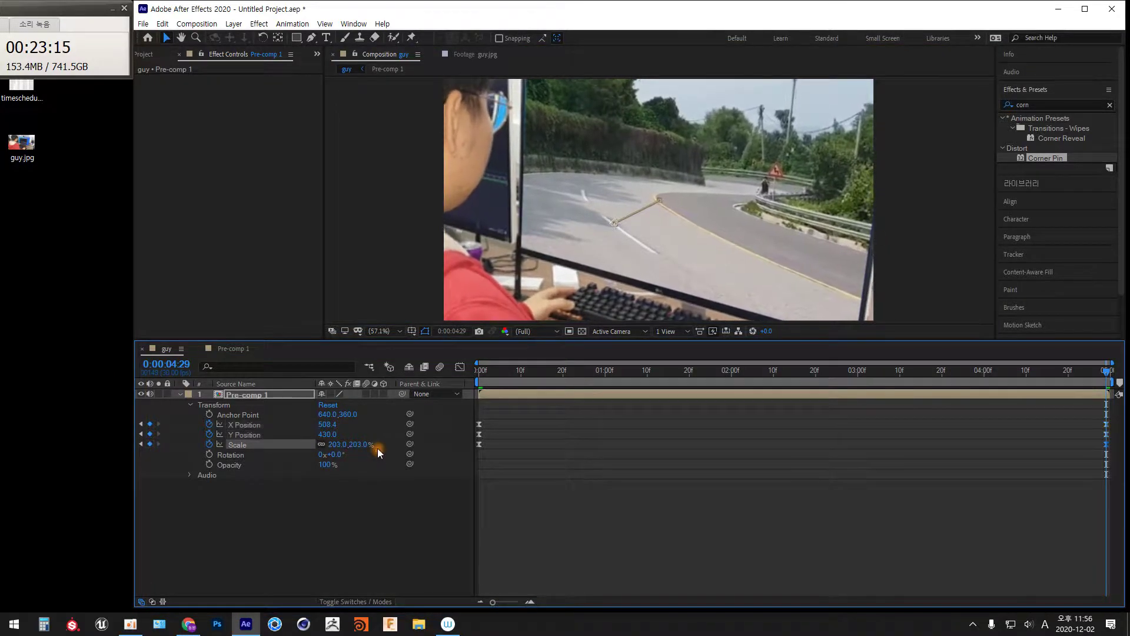
{"action": "mouse_move", "coordinate": [658, 255]}
{"action": "left_mouse_down"}
{"action": "mouse_move", "coordinate": [669, 240]}
{"action": "mouse_move", "coordinate": [651, 258]}
{"action": "left_mouse_up"}
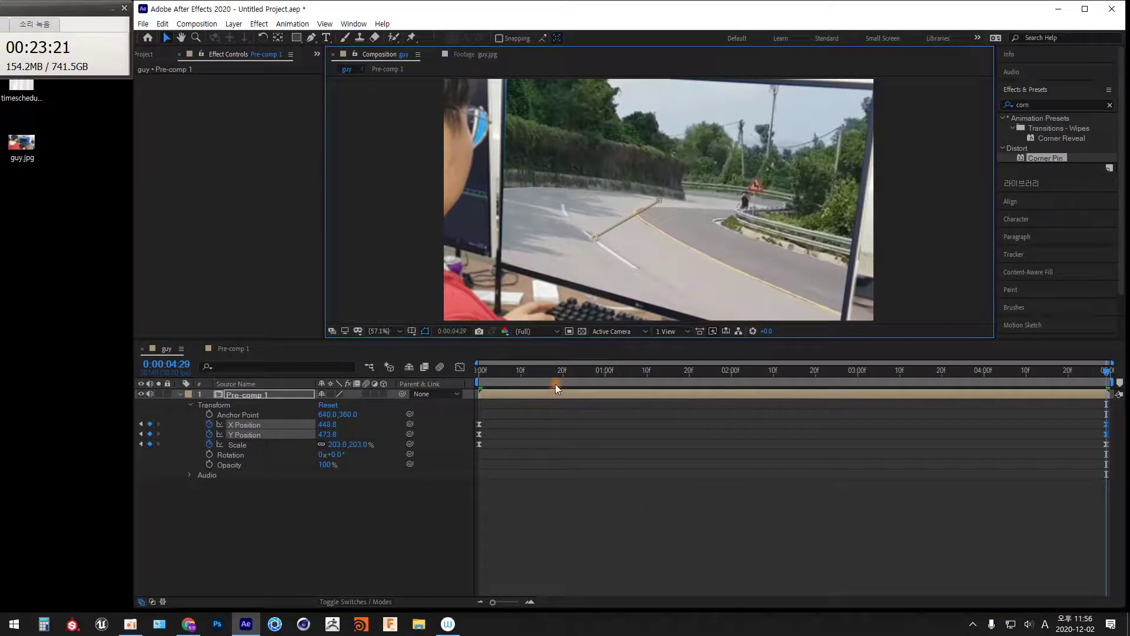
Examine the Scale curve in the Graph Editor and preview the zoom animation from the first frame
{"action": "left_click", "coordinate": [460, 367]}
{"action": "left_click", "coordinate": [345, 546]}
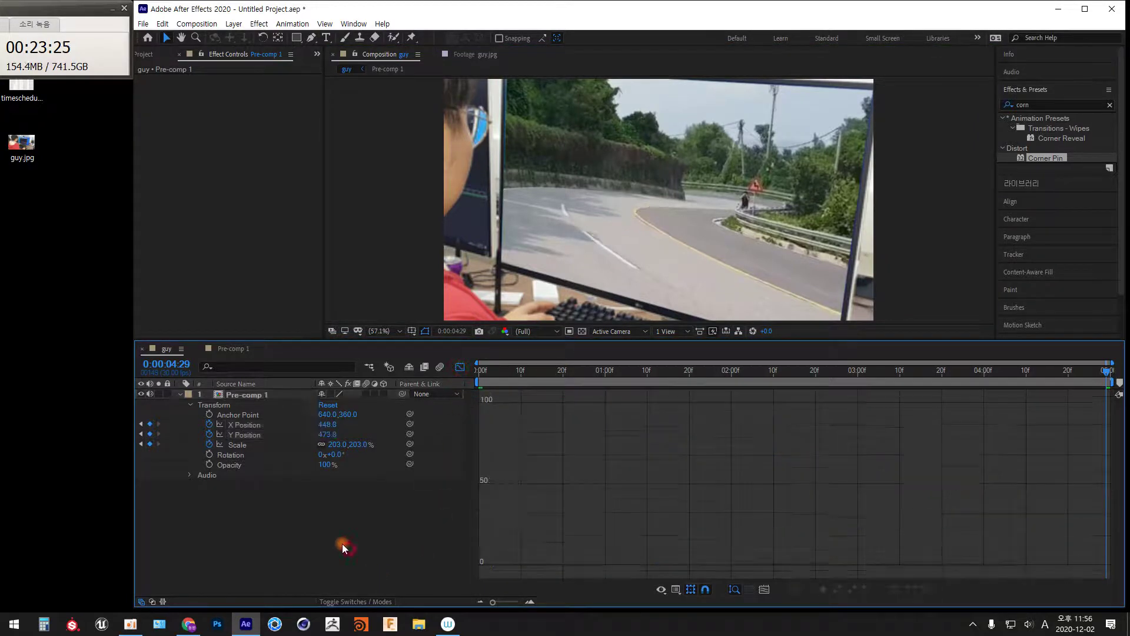
{"action": "left_click", "coordinate": [238, 445]}
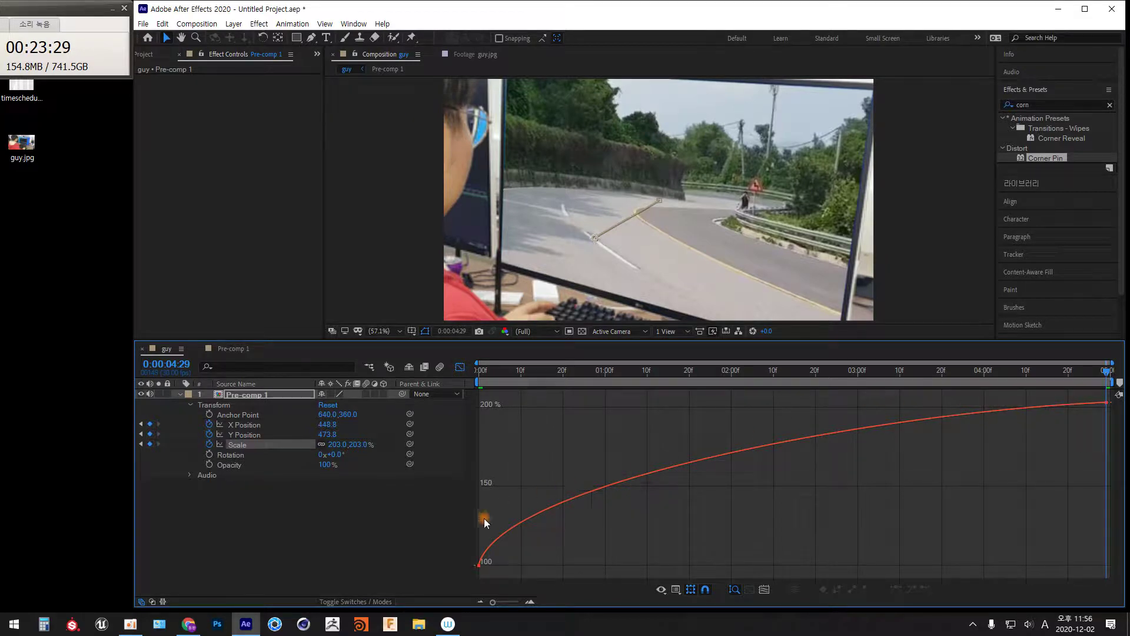
{"action": "left_click", "coordinate": [460, 367]}
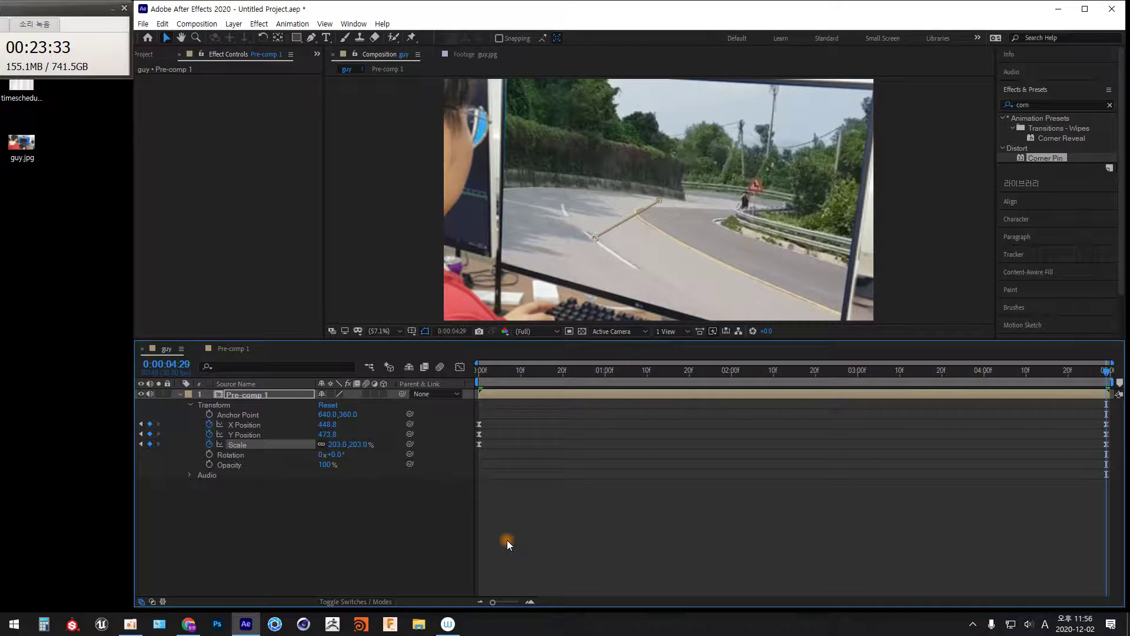
{"action": "left_click_drag", "start_coordinate": [504, 371], "coordinate": [390, 412]}
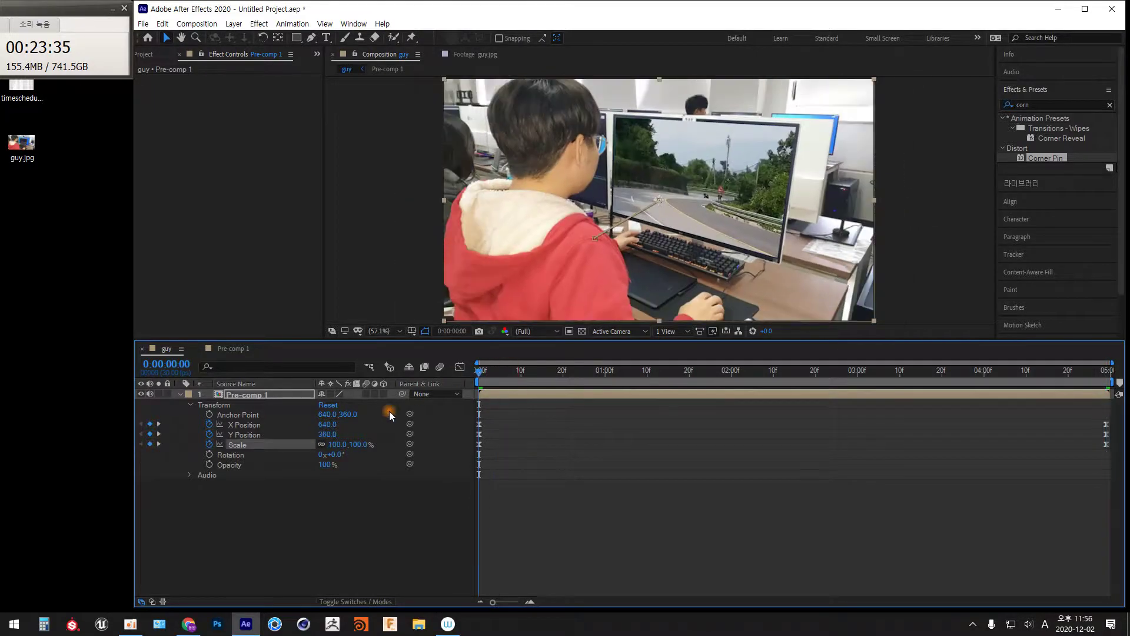
{"action": "key", "text": "space"}
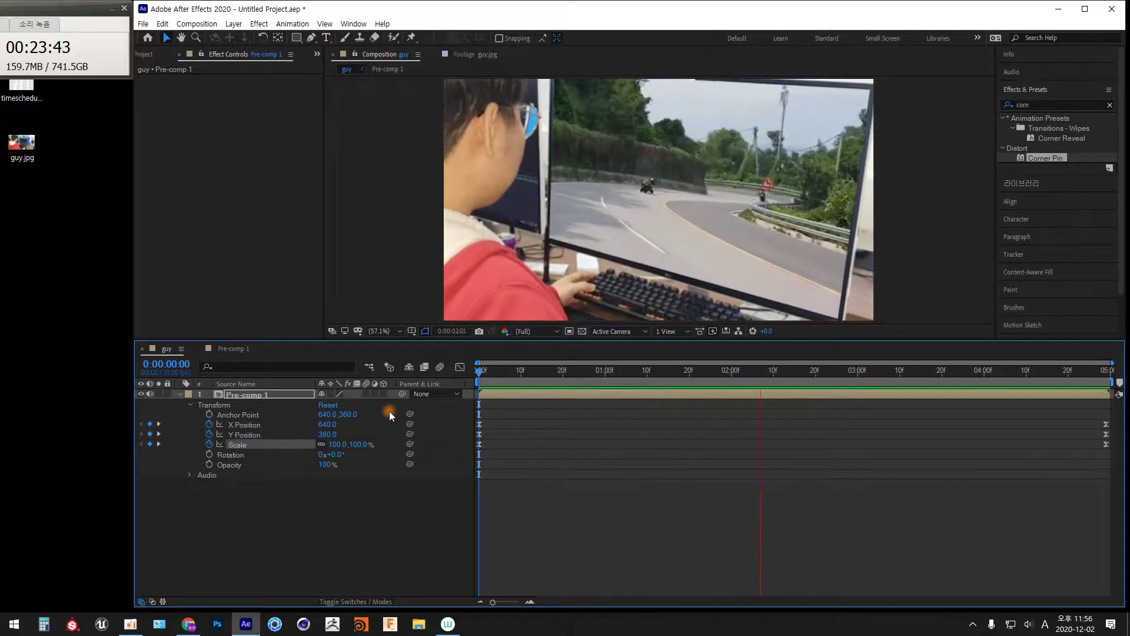
{"action": "key", "text": "space"}
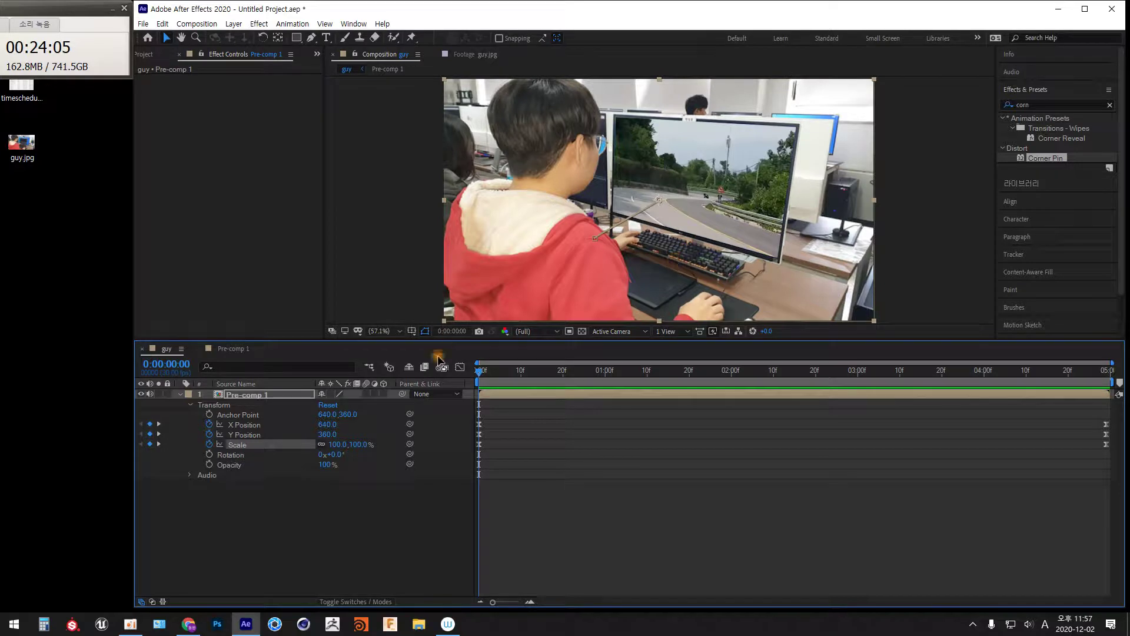
Open Pre-comp 1 and examine the video's edge against the monitor's upper-left corner at 400% magnification
{"action": "left_click", "coordinate": [182, 394]}
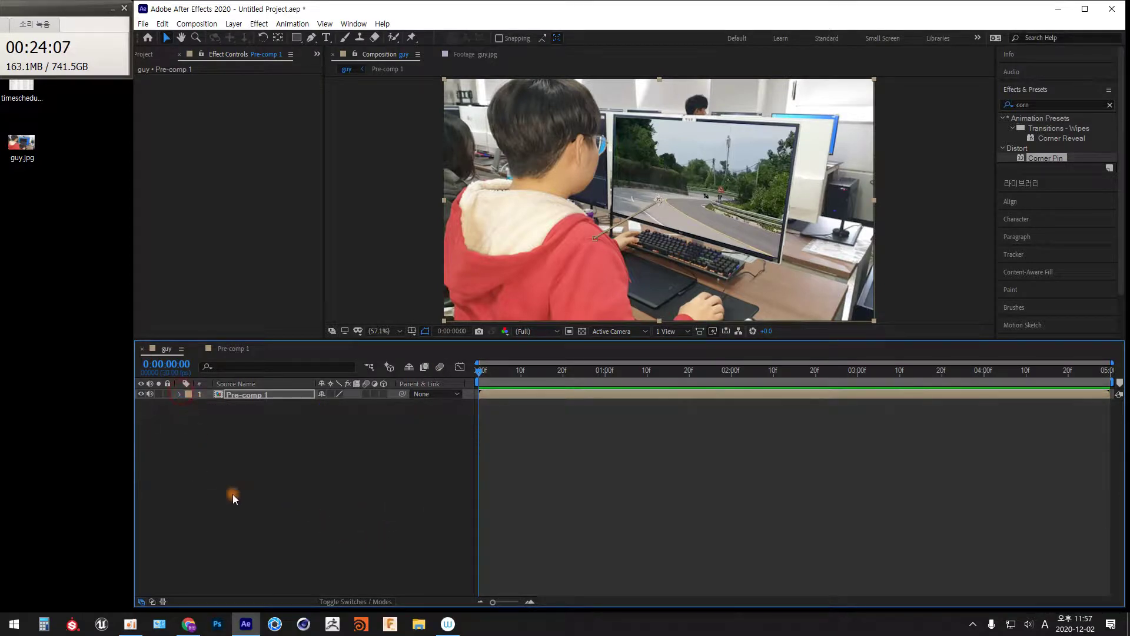
{"action": "double_click", "coordinate": [244, 395]}
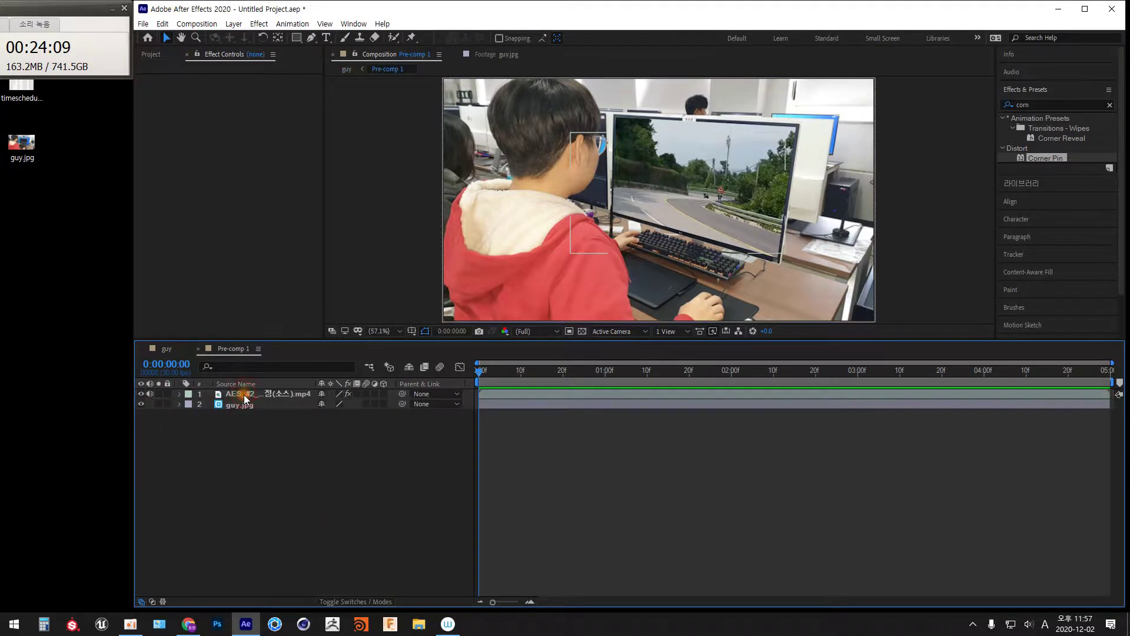
{"action": "left_click", "coordinate": [240, 405]}
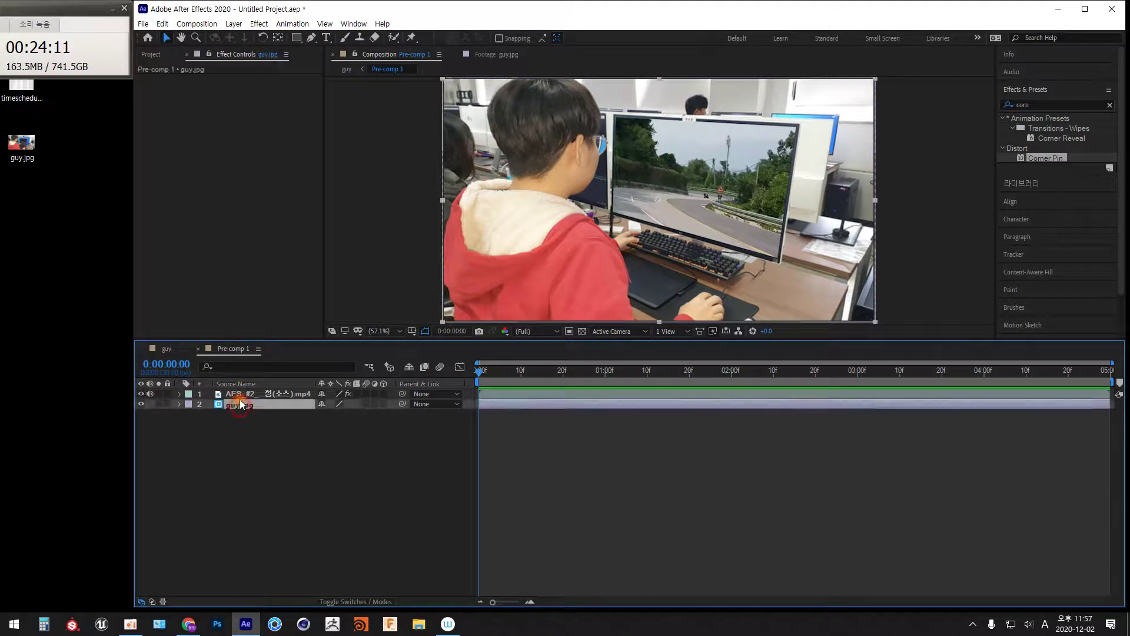
{"action": "left_click", "coordinate": [240, 395]}
{"action": "left_click", "coordinate": [242, 405]}
{"action": "left_click", "coordinate": [399, 331]}
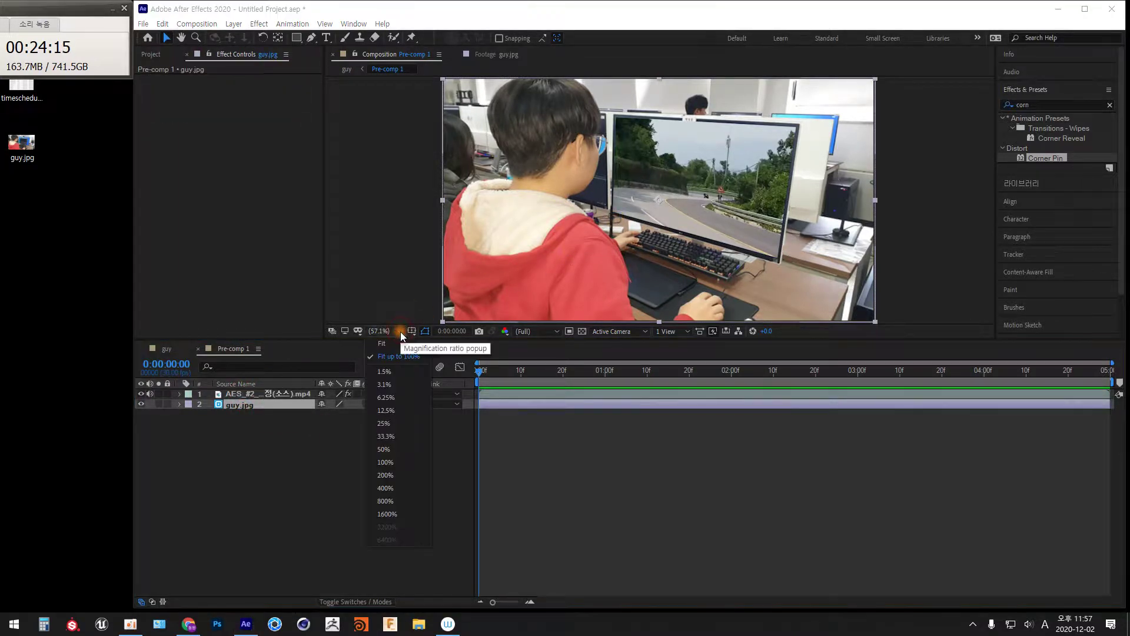
{"action": "left_click", "coordinate": [395, 487]}
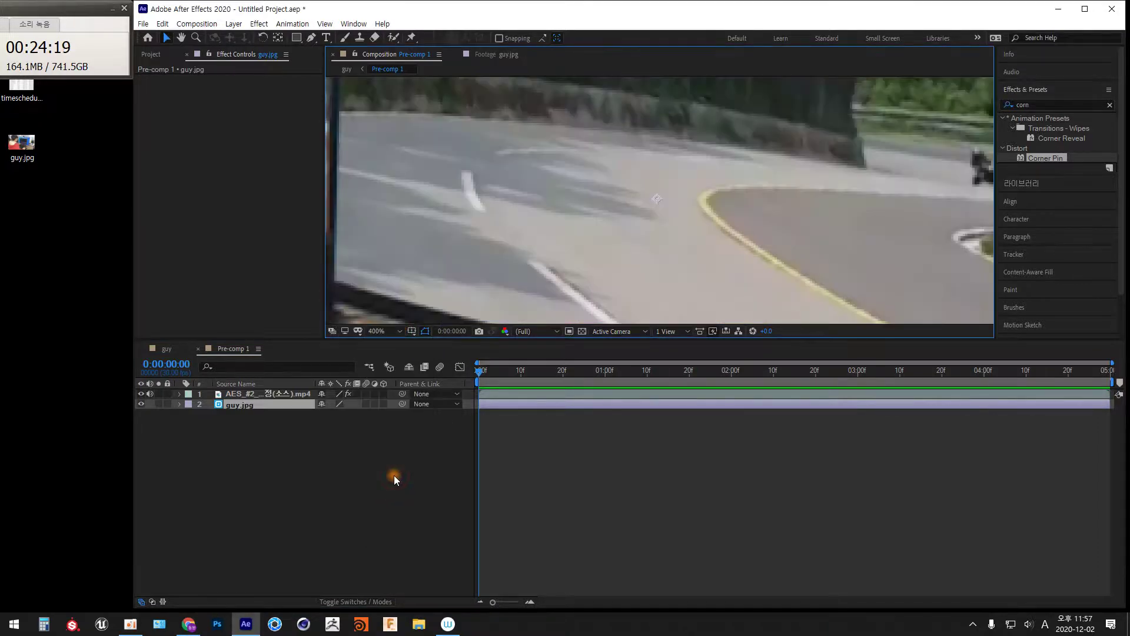
{"action": "left_click_drag", "start_coordinate": [425, 214], "coordinate": [569, 264]}
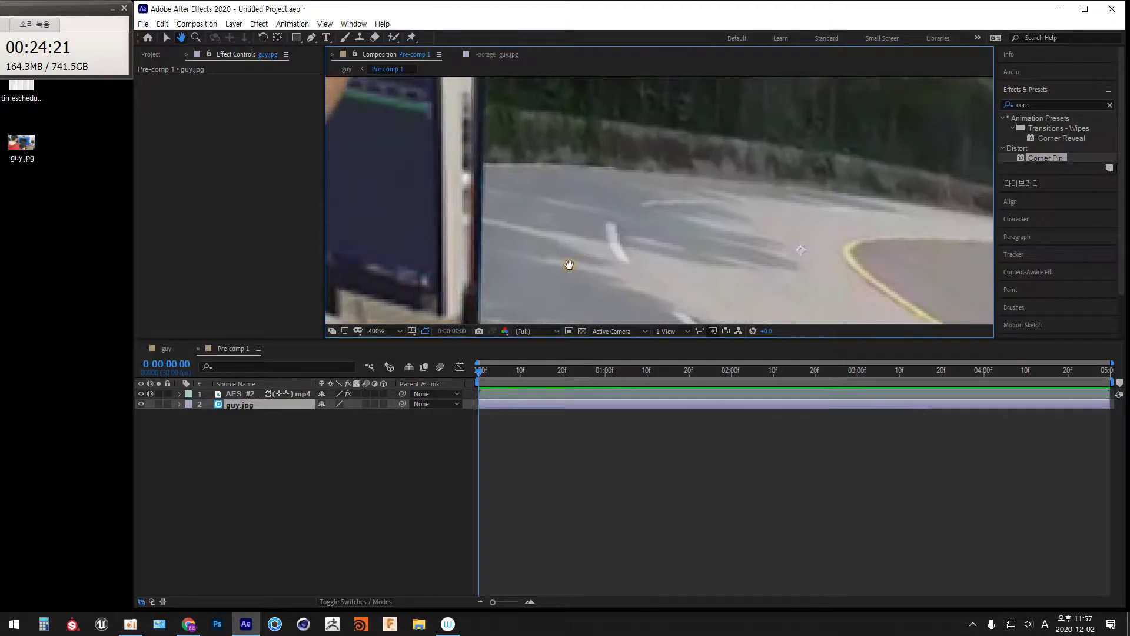
{"action": "left_click_drag", "start_coordinate": [530, 134], "coordinate": [514, 303]}
{"action": "left_click_drag", "start_coordinate": [524, 177], "coordinate": [525, 212]}
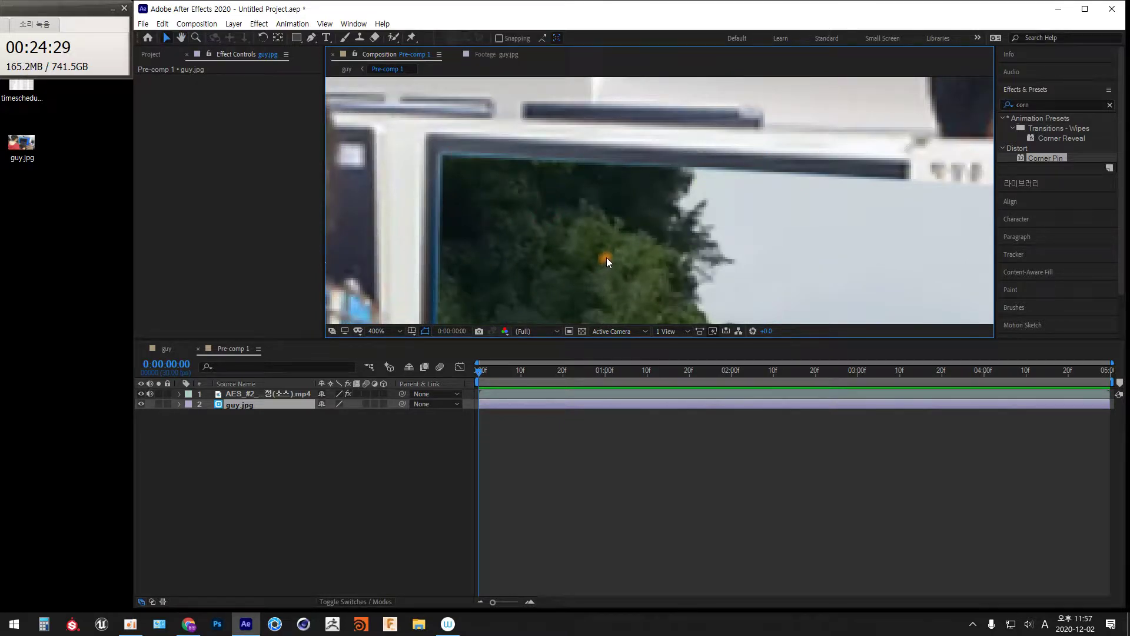
Duplicate the guy.jpg layer in Pre-comp 1 and enlarge the composition view
{"action": "left_click", "coordinate": [241, 404]}
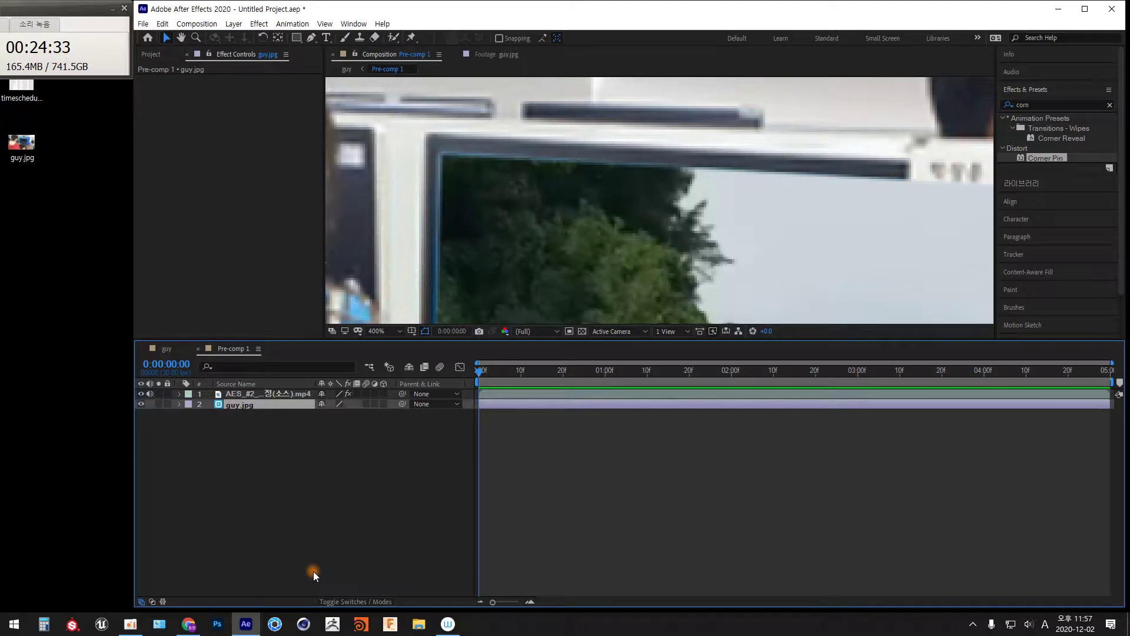
{"action": "key", "text": "ctrl+d"}
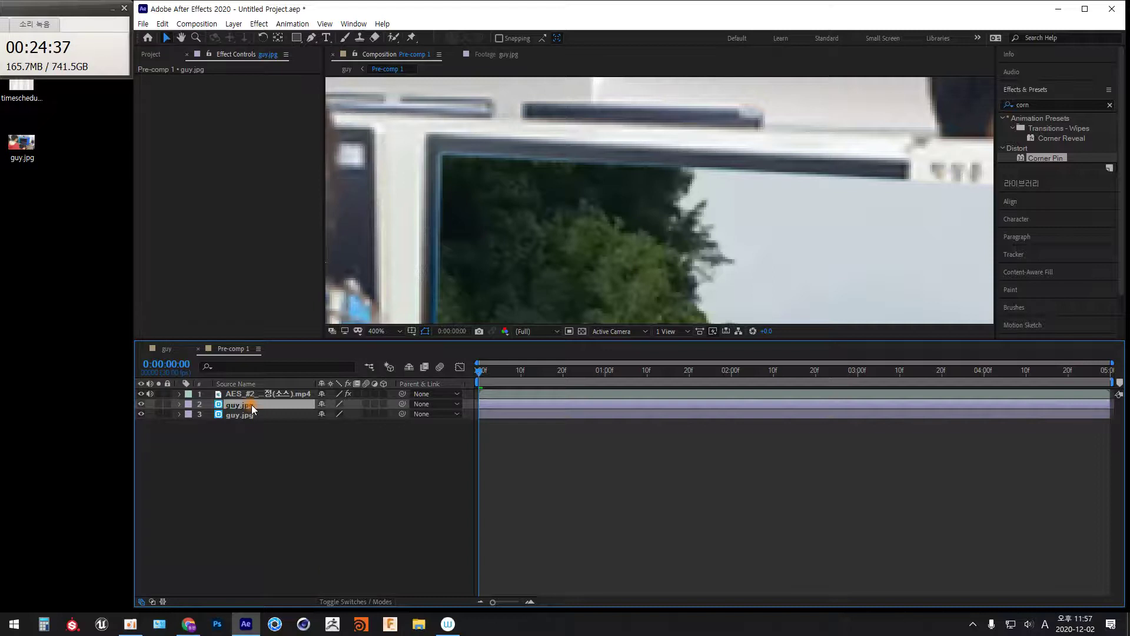
{"action": "left_click_drag", "start_coordinate": [302, 340], "coordinate": [294, 511]}
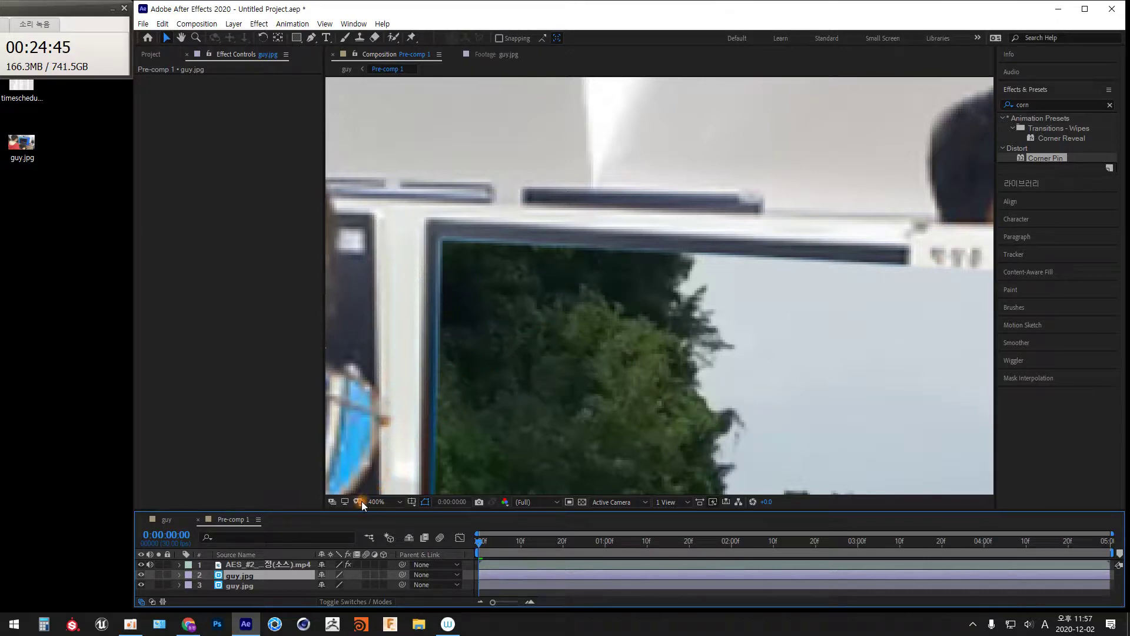
Draw a closed four-point Pen mask along the monitor's bezel on the upper guy.jpg layer, working at 200% magnification
{"action": "left_click", "coordinate": [399, 502]}
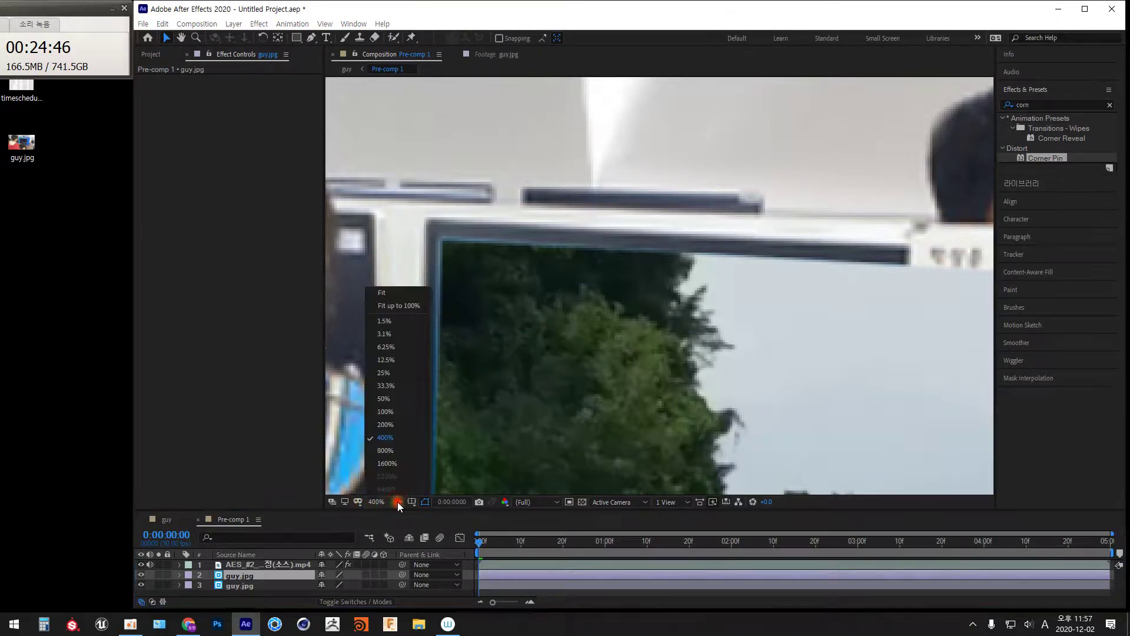
{"action": "left_click", "coordinate": [388, 423]}
{"action": "key", "text": "h"}
{"action": "left_click_drag", "start_coordinate": [762, 351], "coordinate": [625, 201]}
{"action": "key", "text": "v"}
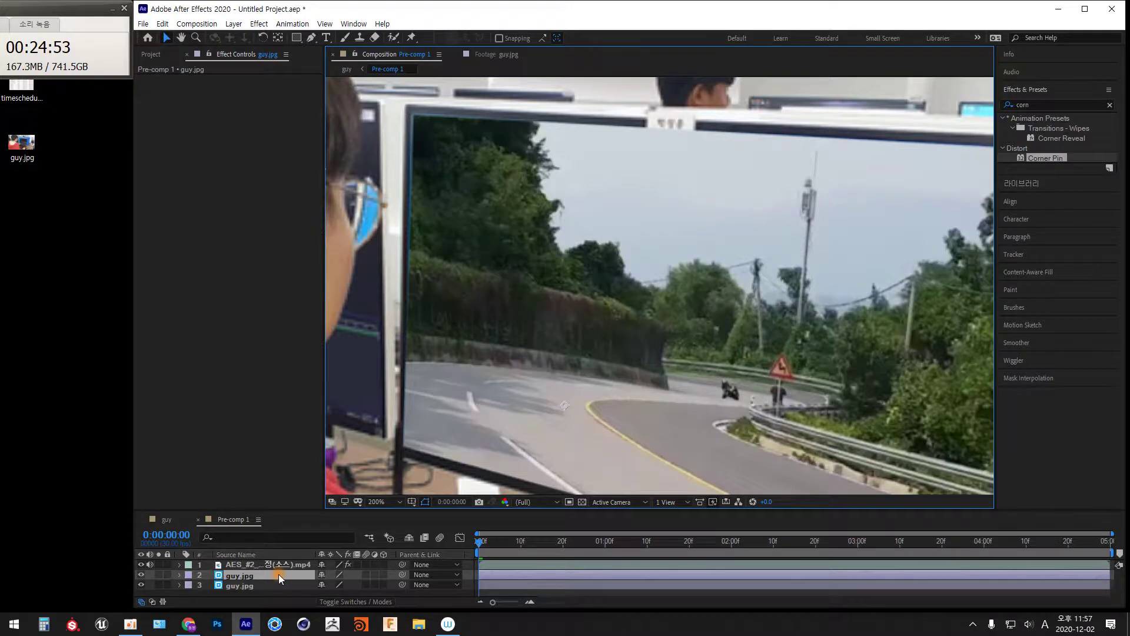
{"action": "left_click", "coordinate": [311, 37]}
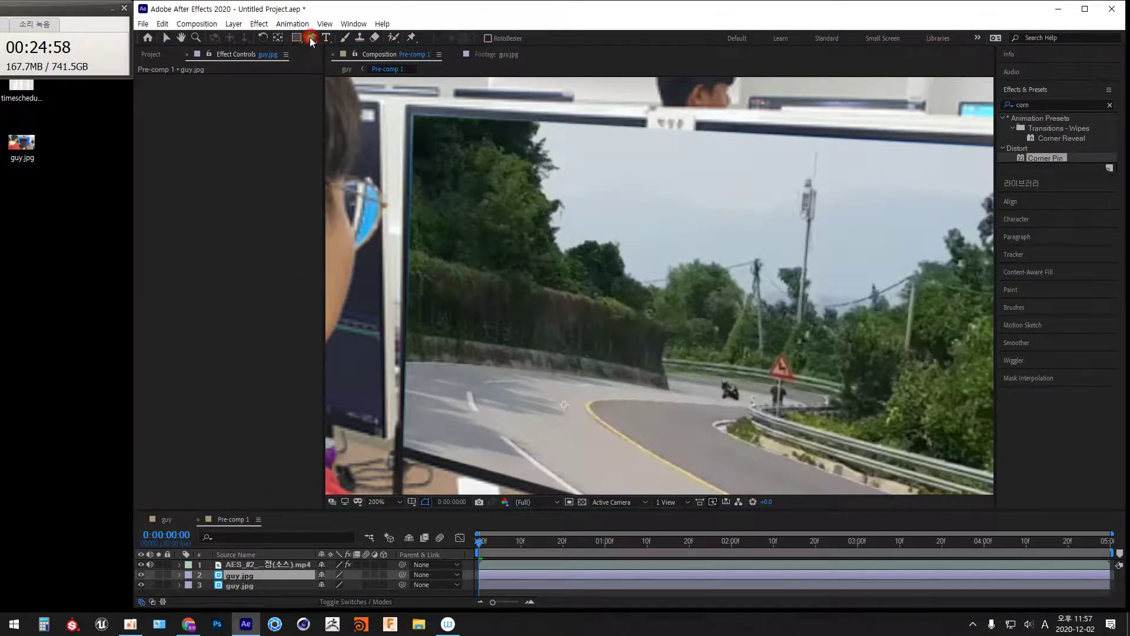
{"action": "left_click", "coordinate": [410, 110]}
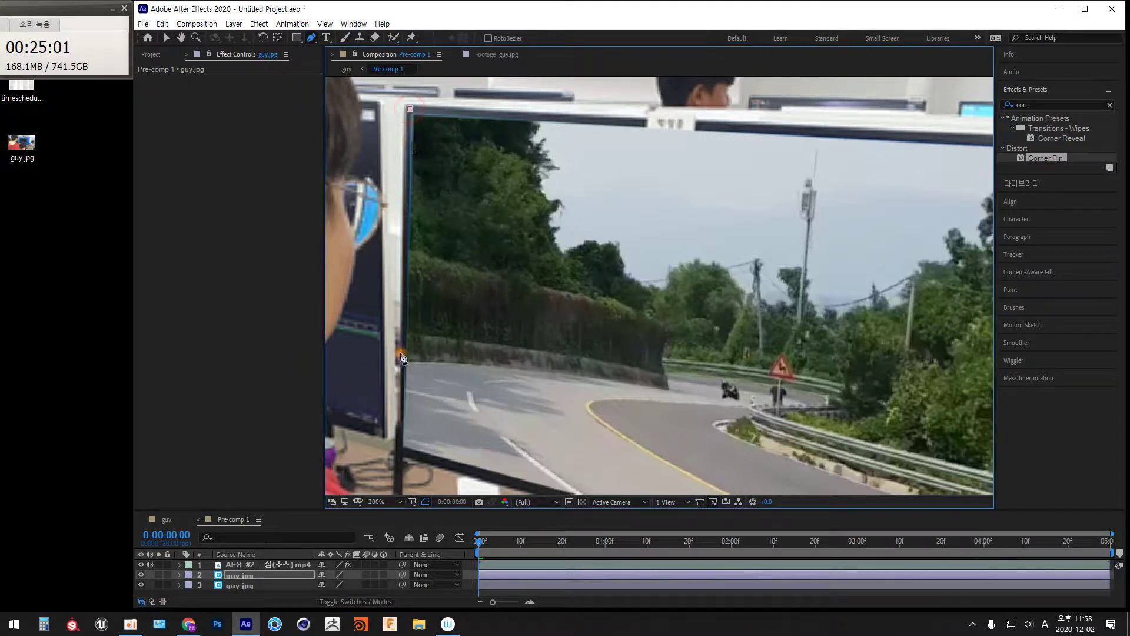
{"action": "left_click", "coordinate": [401, 451]}
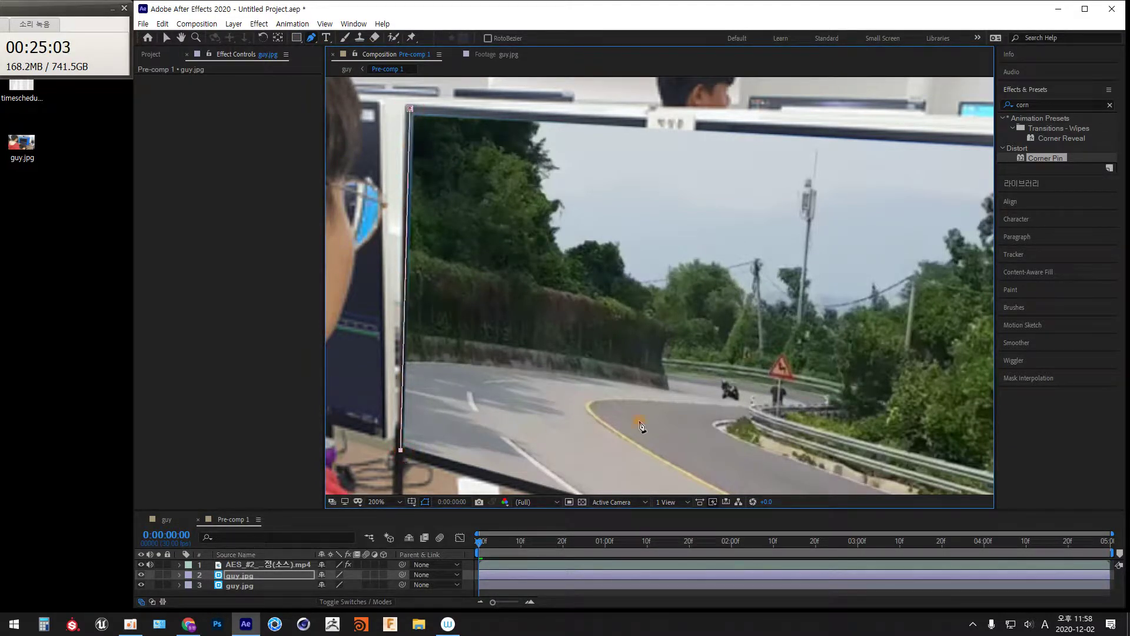
{"action": "left_click_drag", "start_coordinate": [815, 424], "coordinate": [503, 188]}
{"action": "left_click", "coordinate": [670, 374]}
{"action": "left_click_drag", "start_coordinate": [662, 158], "coordinate": [689, 469]}
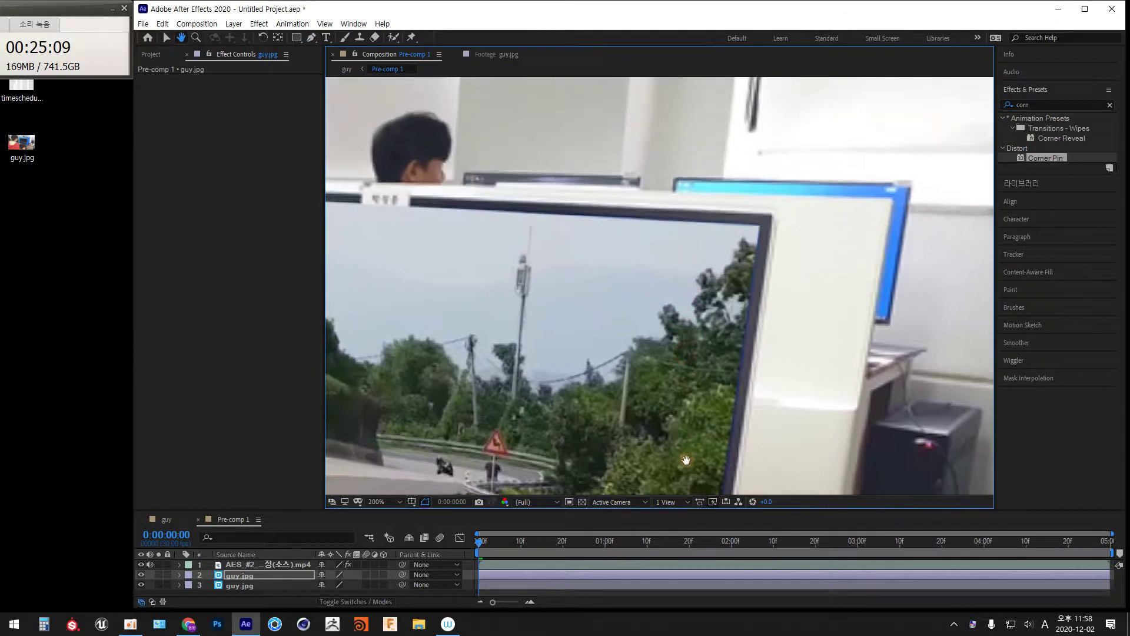
{"action": "left_click", "coordinate": [765, 226]}
{"action": "left_click_drag", "start_coordinate": [387, 288], "coordinate": [802, 324]}
{"action": "left_click", "coordinate": [539, 220]}
Hide the bottom guy.jpg layer and the AES_#2 video layer to isolate the masked duplicate
{"action": "left_click_drag", "start_coordinate": [814, 403], "coordinate": [635, 309]}
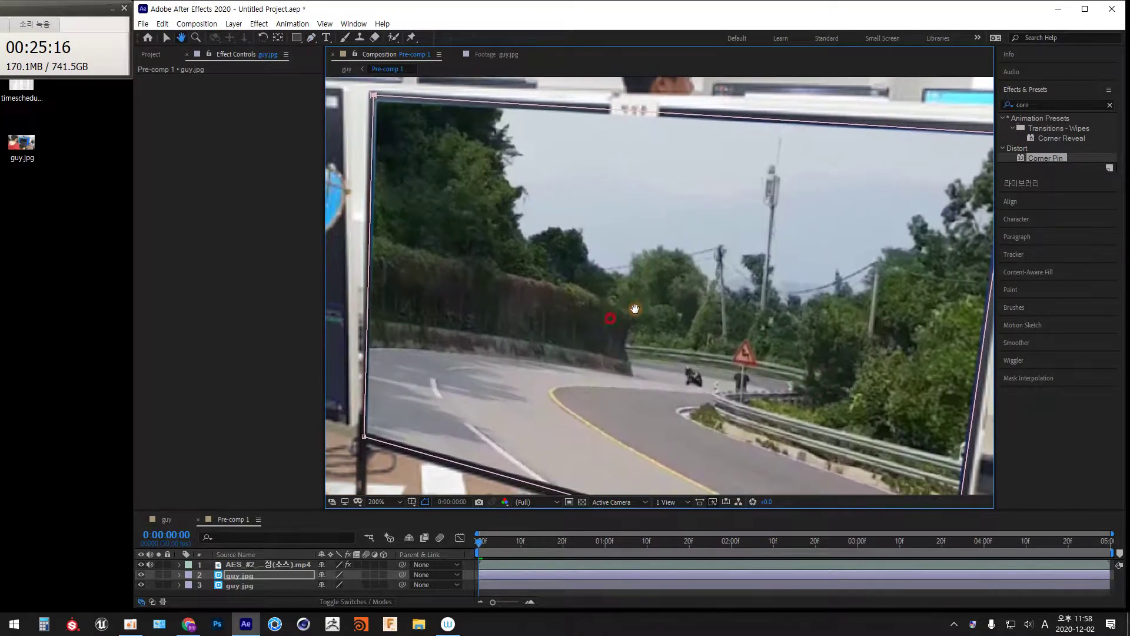
{"action": "left_click", "coordinate": [400, 502]}
{"action": "left_click", "coordinate": [386, 411]}
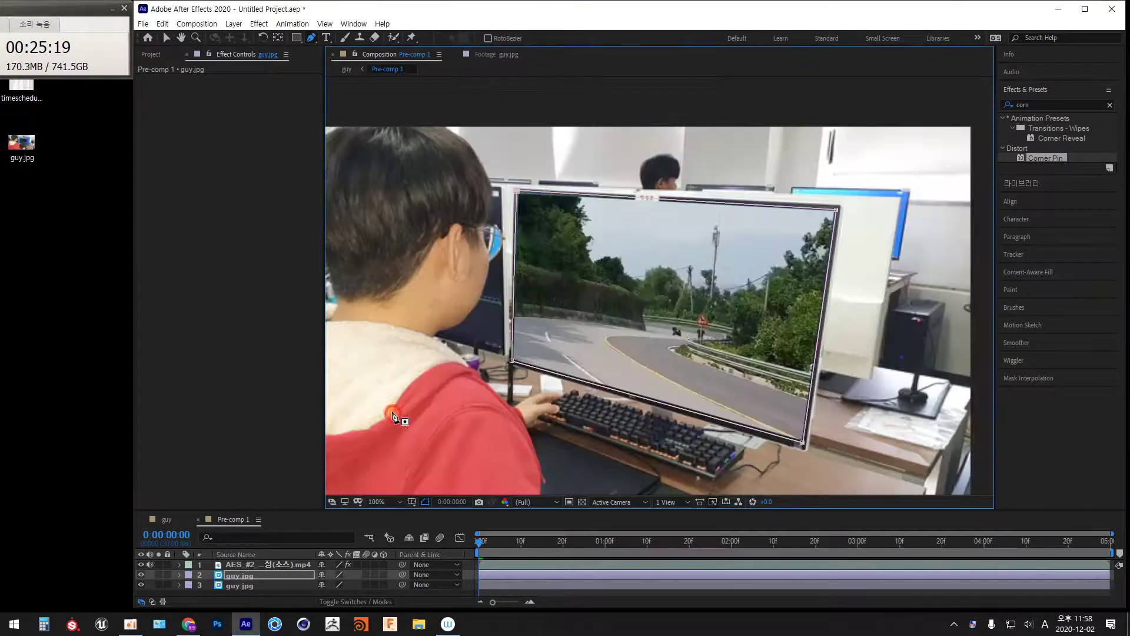
{"action": "key", "text": "space"}
{"action": "left_click_drag", "start_coordinate": [737, 338], "coordinate": [791, 293]}
{"action": "left_click_drag", "start_coordinate": [349, 526], "coordinate": [369, 375]}
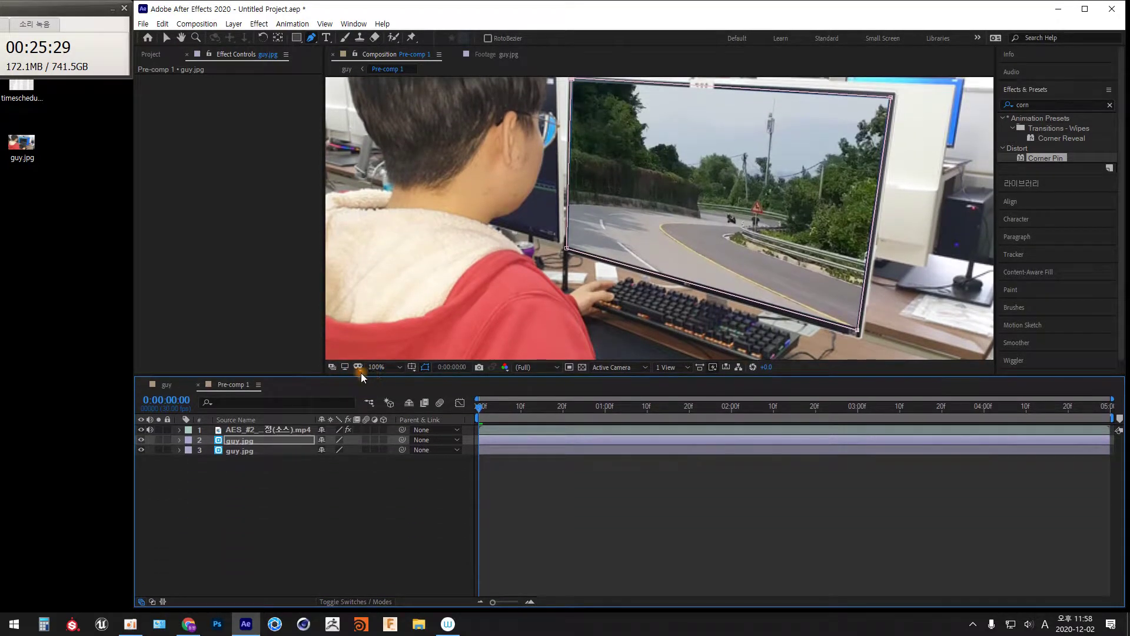
{"action": "left_click", "coordinate": [141, 450]}
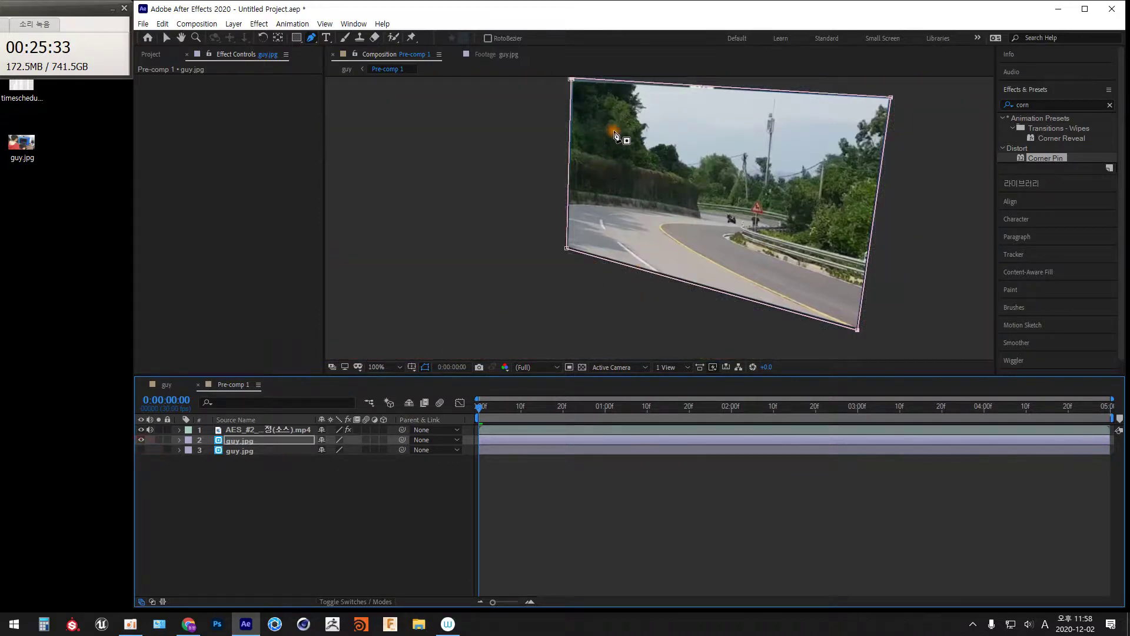
{"action": "left_click", "coordinate": [142, 430]}
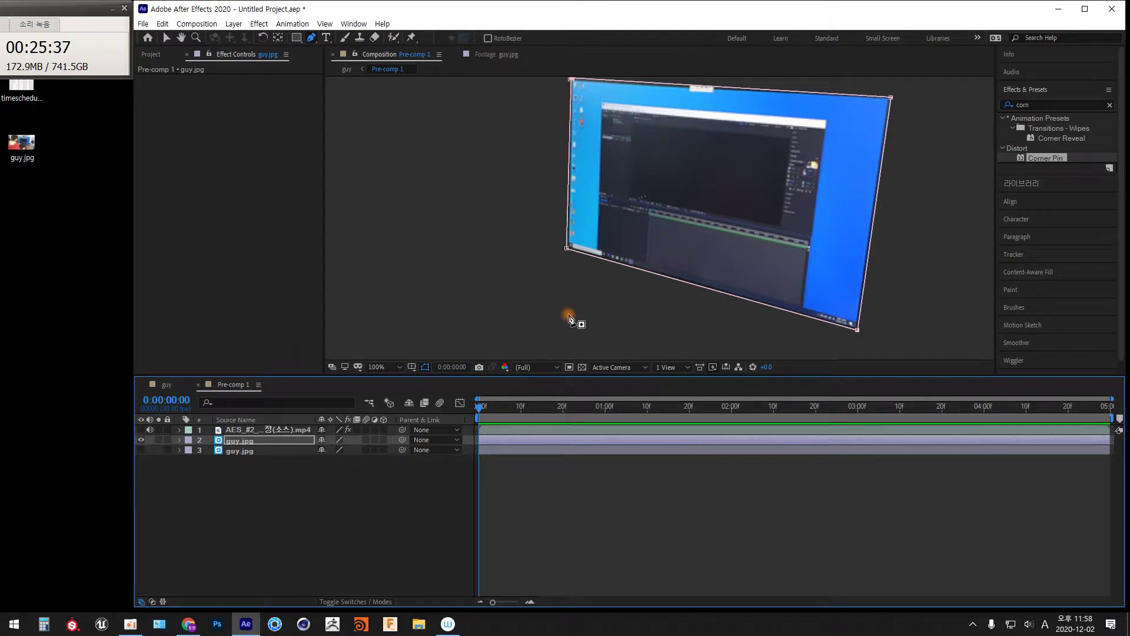
{"action": "left_click", "coordinate": [279, 471]}
Apply the Hue/Saturation effect to the masked guy.jpg layer and set Master Saturation to -100
{"action": "left_click", "coordinate": [239, 441]}
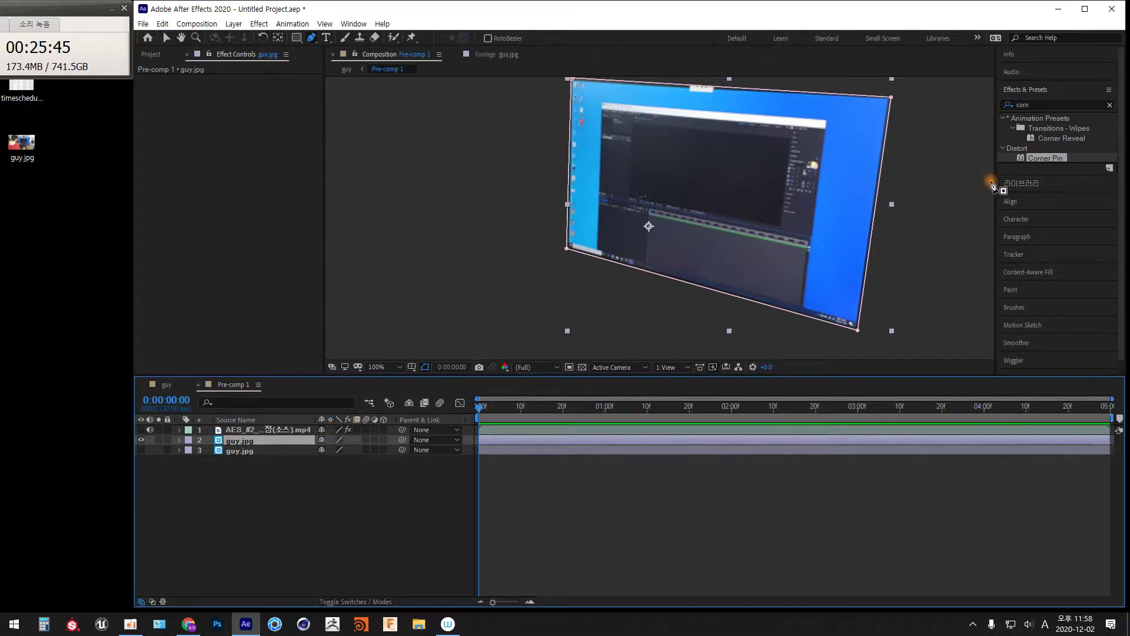
{"action": "left_click", "coordinate": [1023, 105]}
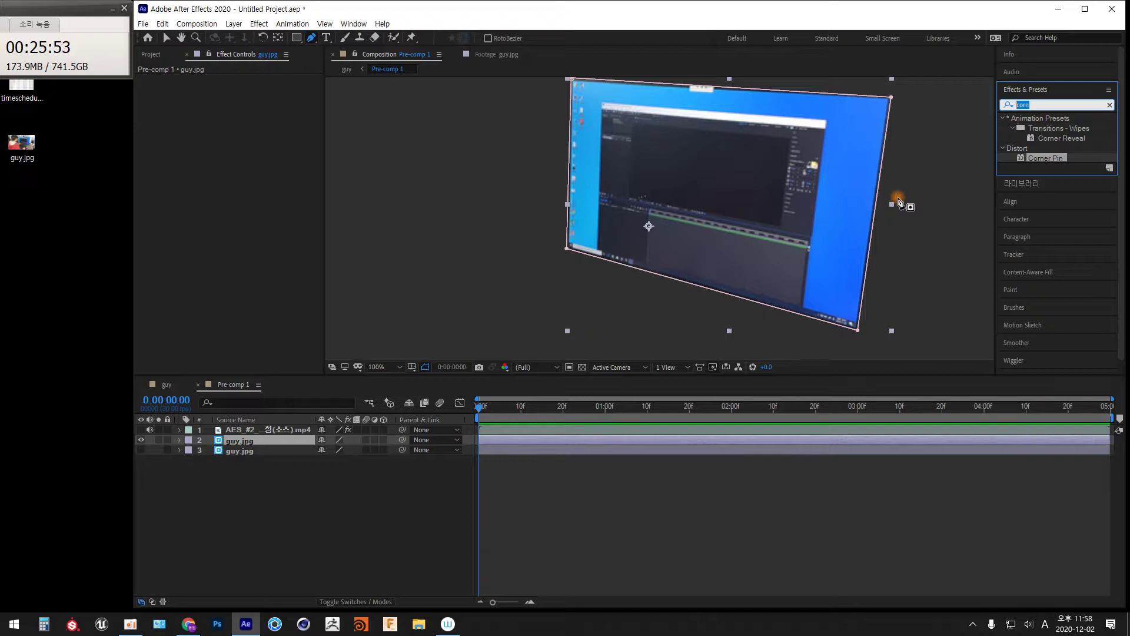
{"action": "type", "text": "sa"}
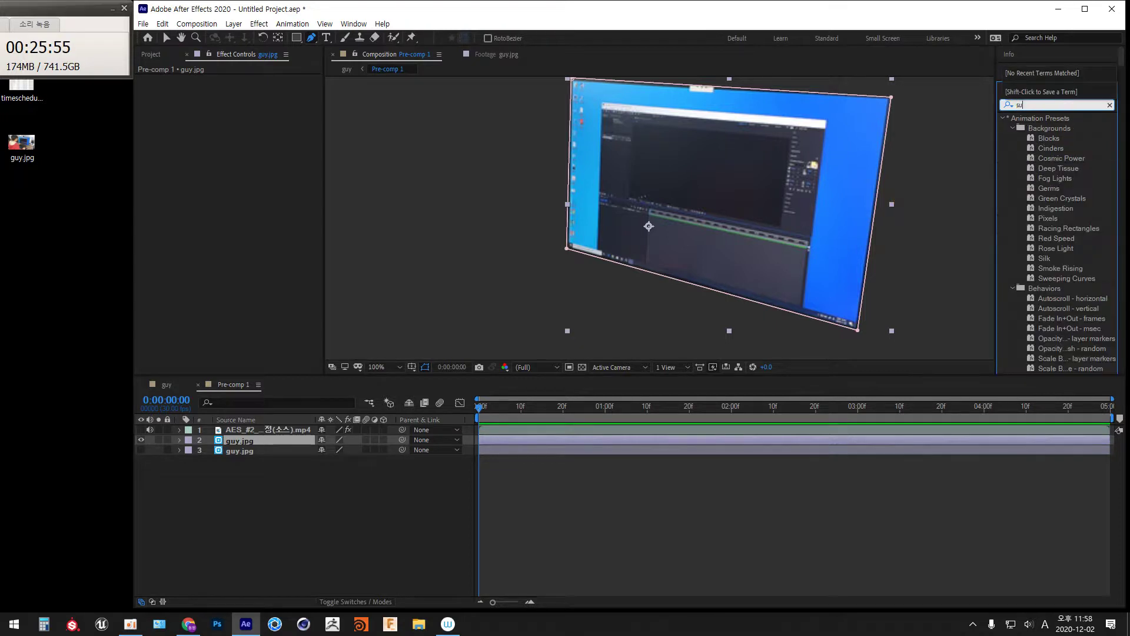
{"action": "type", "text": "tu"}
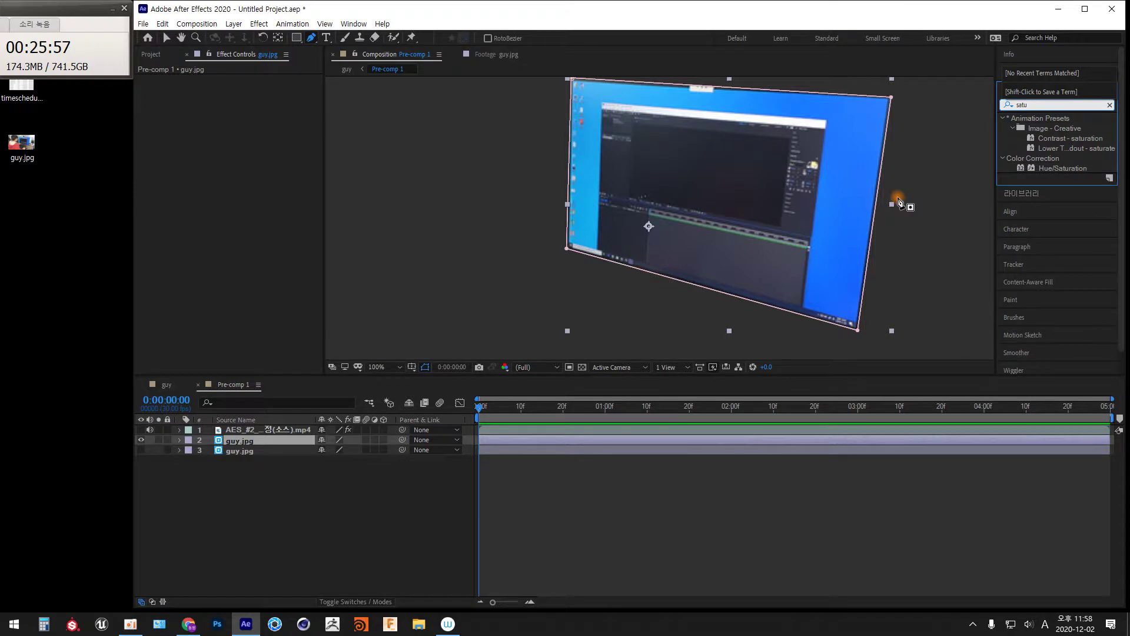
{"action": "left_click_drag", "start_coordinate": [1065, 170], "coordinate": [847, 196]}
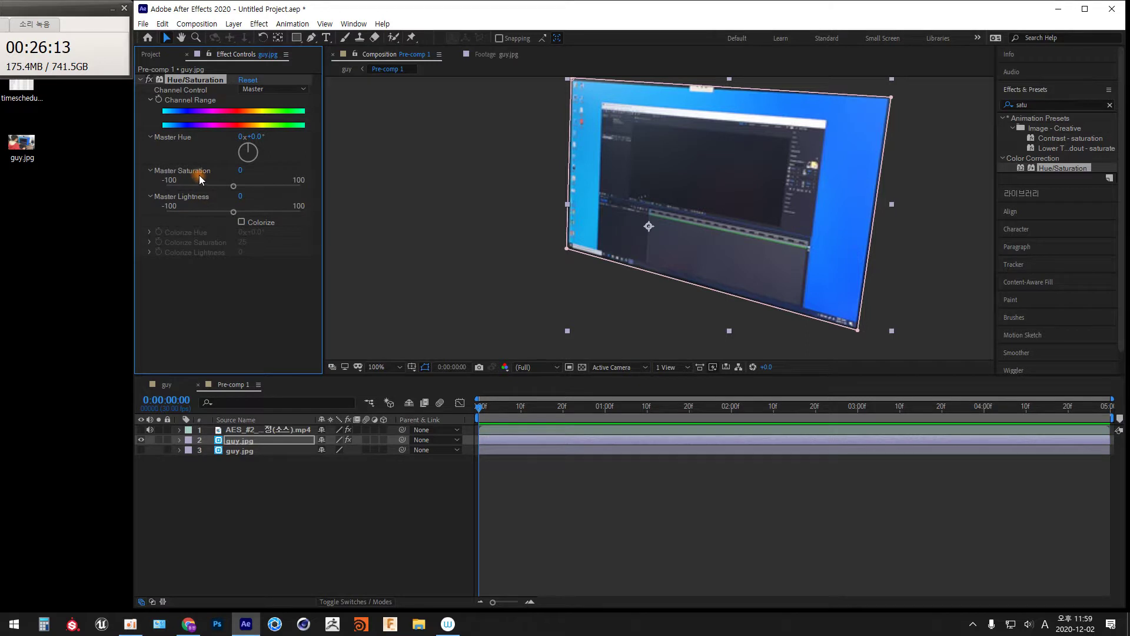
{"action": "left_click_drag", "start_coordinate": [234, 186], "coordinate": [166, 187]}
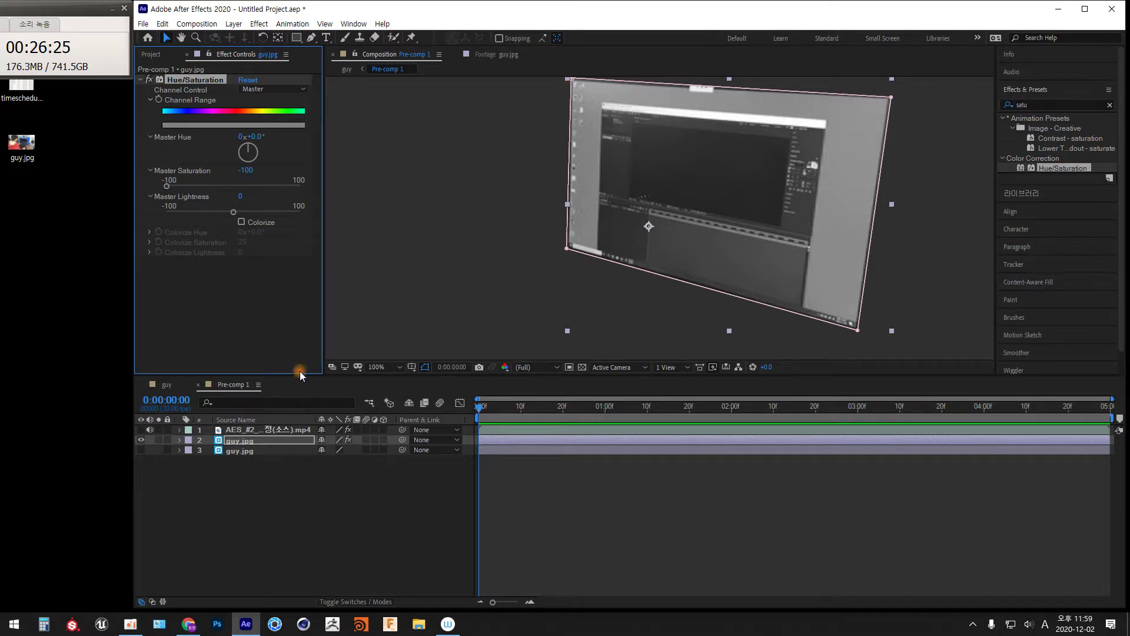
Show the AES_#2 video layer and the bottom guy.jpg layer again, and deselect all layers
{"action": "left_click", "coordinate": [141, 429]}
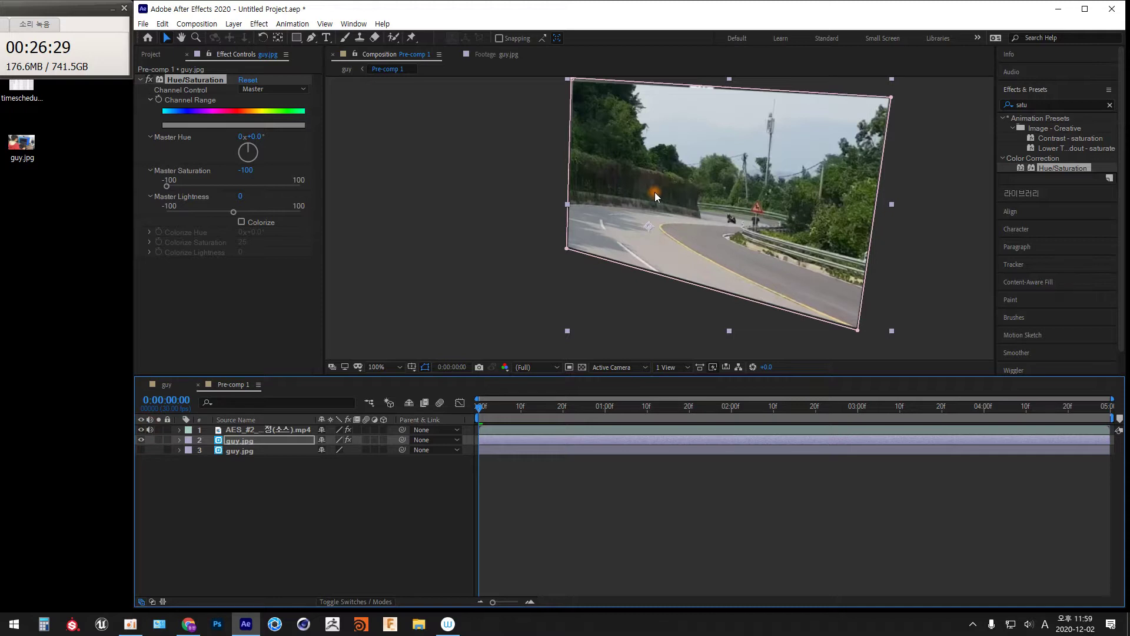
{"action": "left_click", "coordinate": [141, 450]}
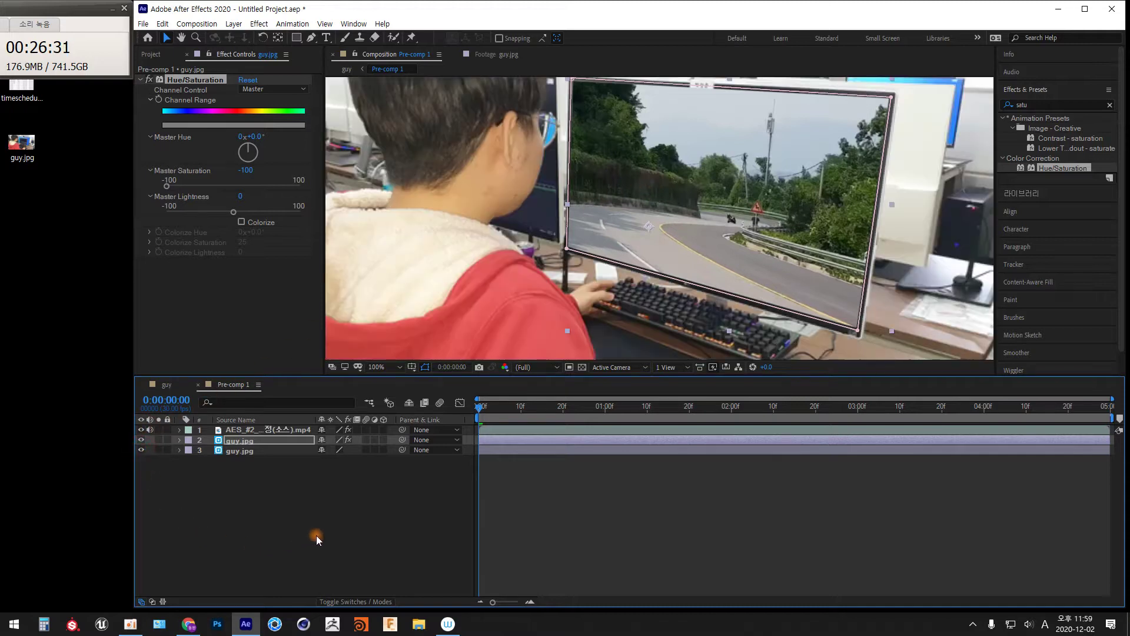
{"action": "left_click", "coordinate": [377, 517]}
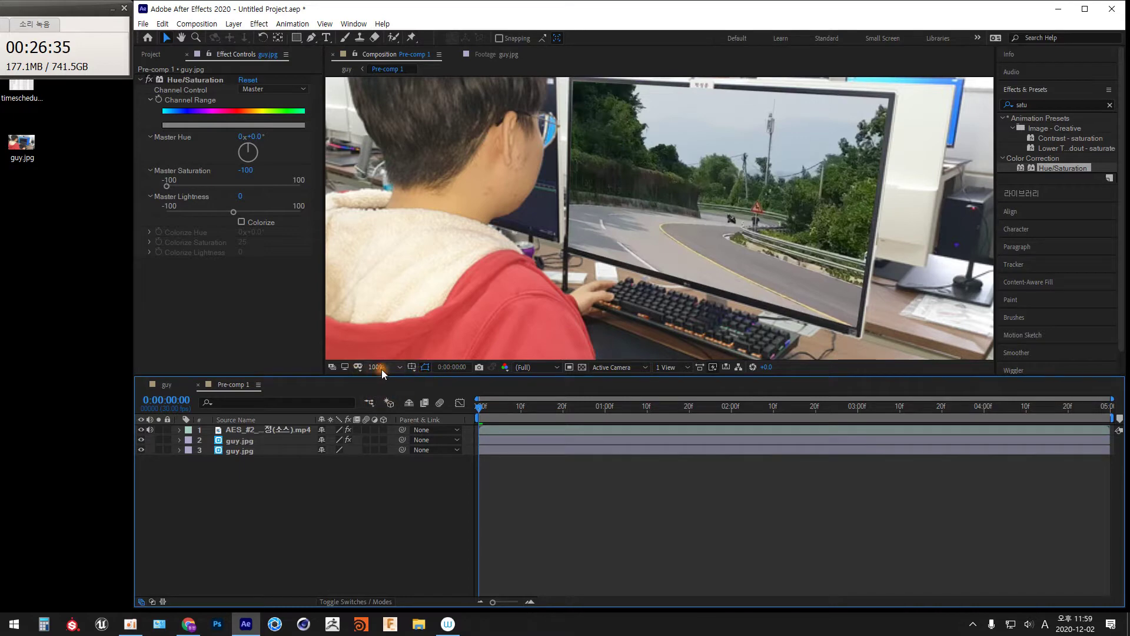
Compare the monitor's upper-left bezel edge at 800% with the desaturated guy.jpg layer hidden and shown
{"action": "left_click", "coordinate": [401, 367]}
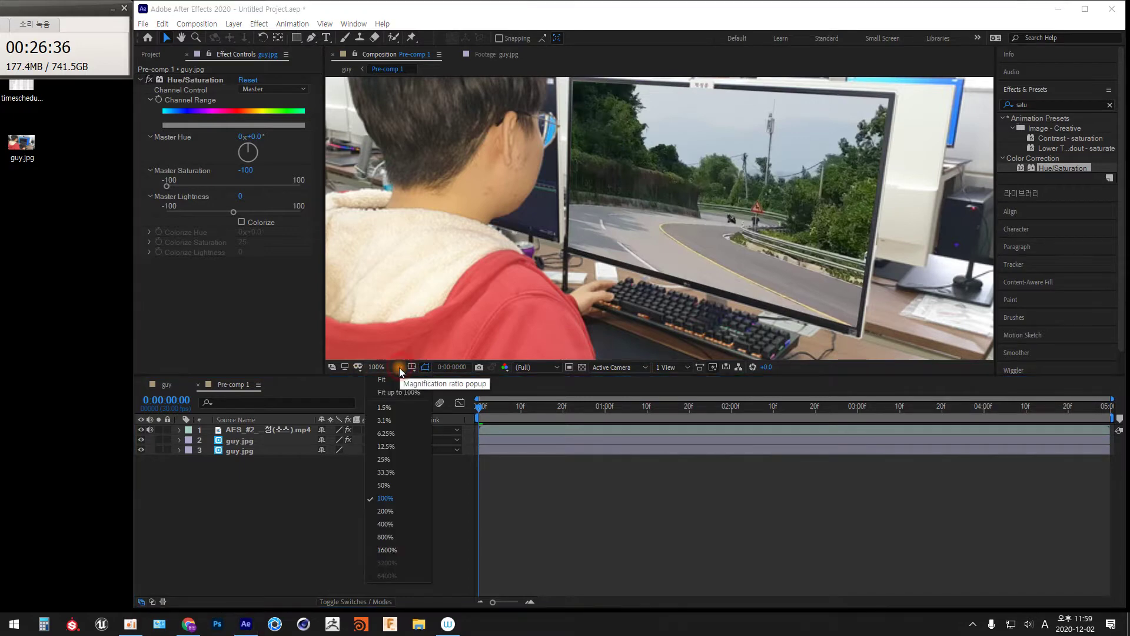
{"action": "left_click", "coordinate": [394, 535]}
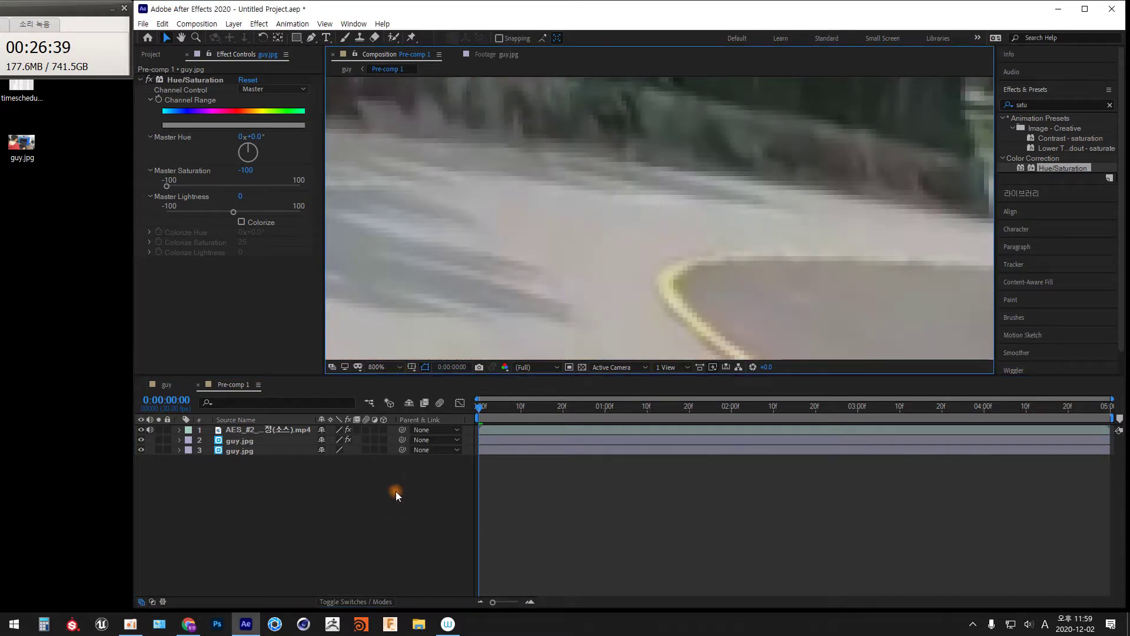
{"action": "key", "text": "h"}
{"action": "left_click_drag", "start_coordinate": [500, 224], "coordinate": [553, 228]}
{"action": "key", "text": "v"}
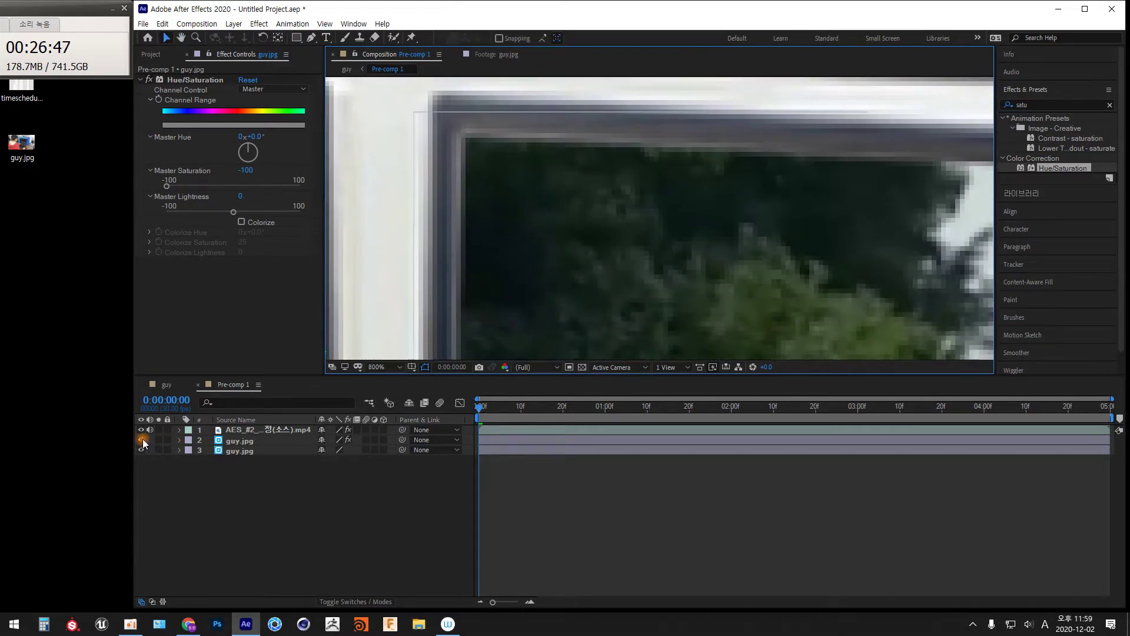
{"action": "left_click", "coordinate": [142, 441]}
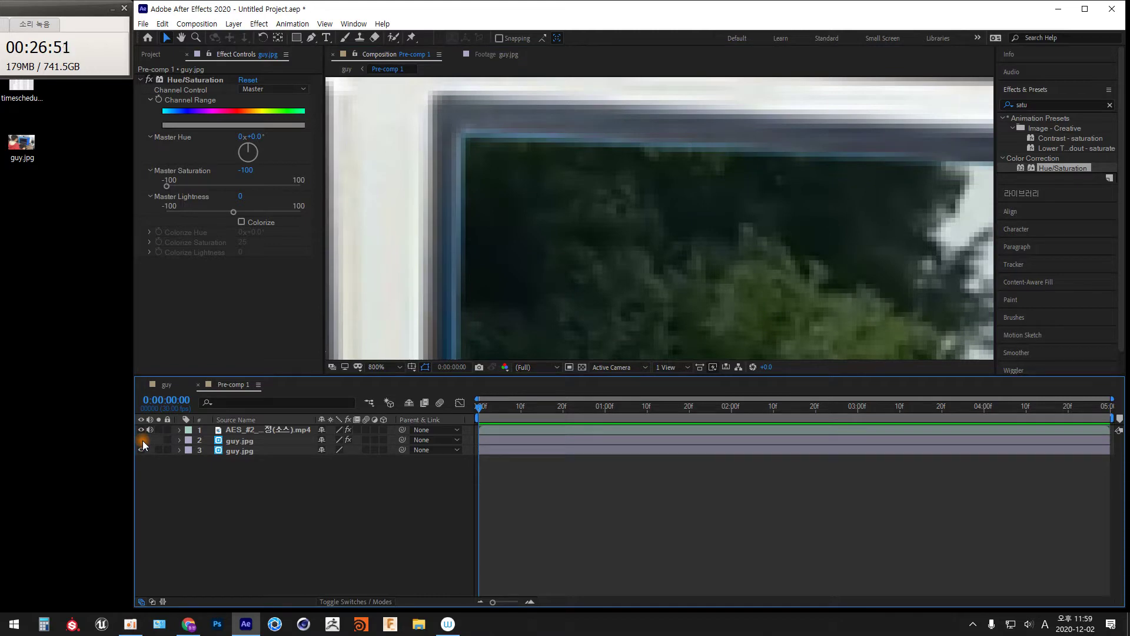
{"action": "left_click", "coordinate": [143, 441]}
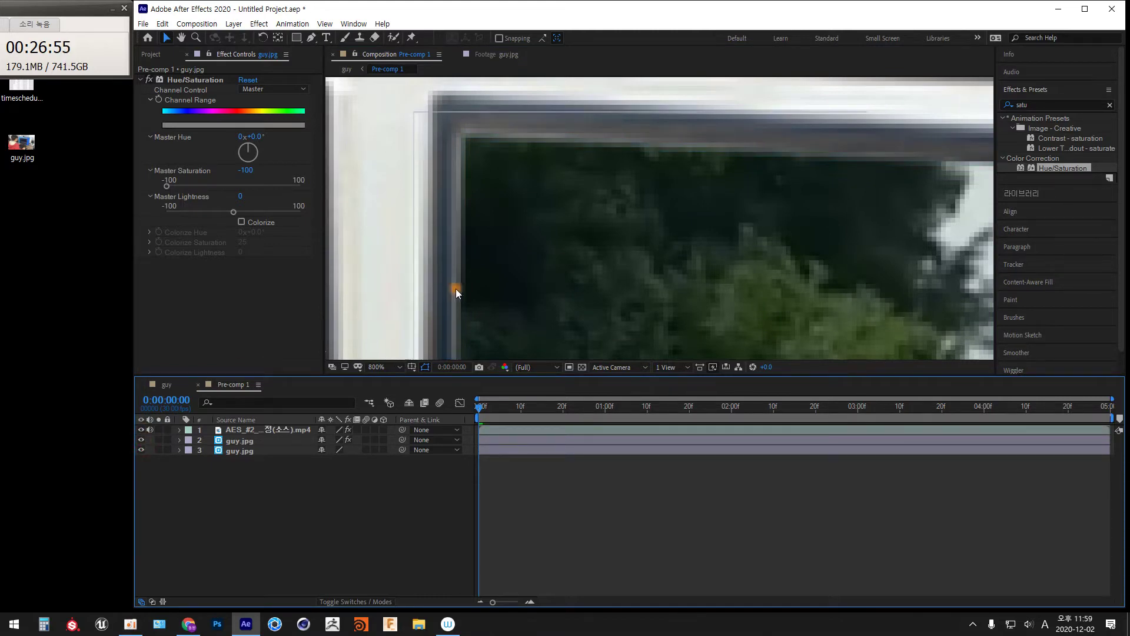
Return to the guy composition and preview the zoom animation
{"action": "left_click", "coordinate": [167, 385]}
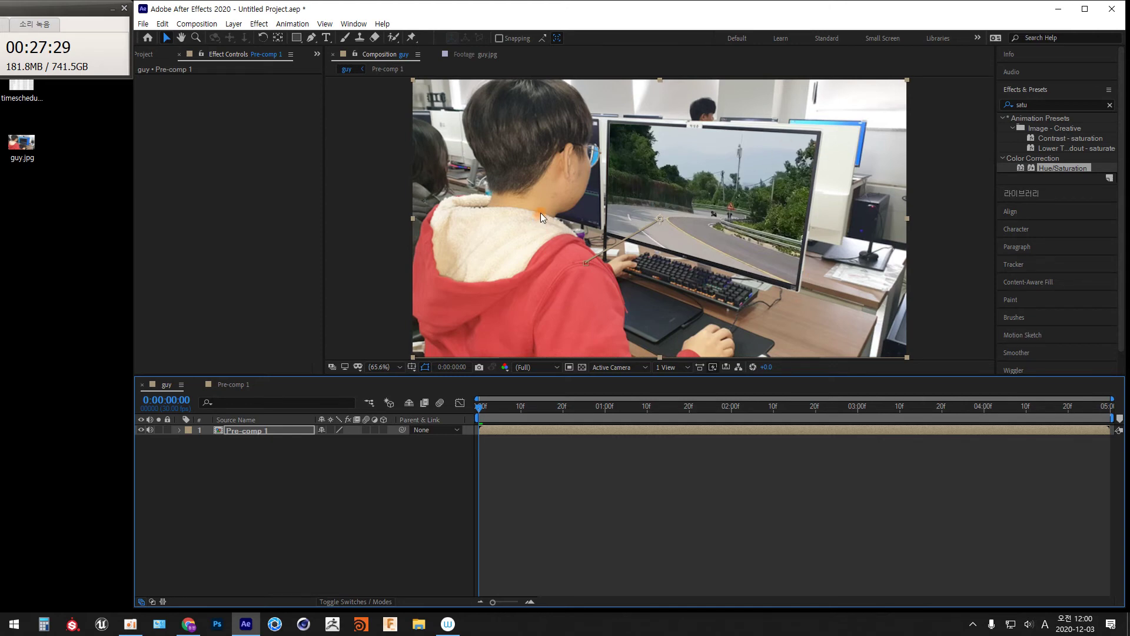
{"action": "key", "text": "space"}
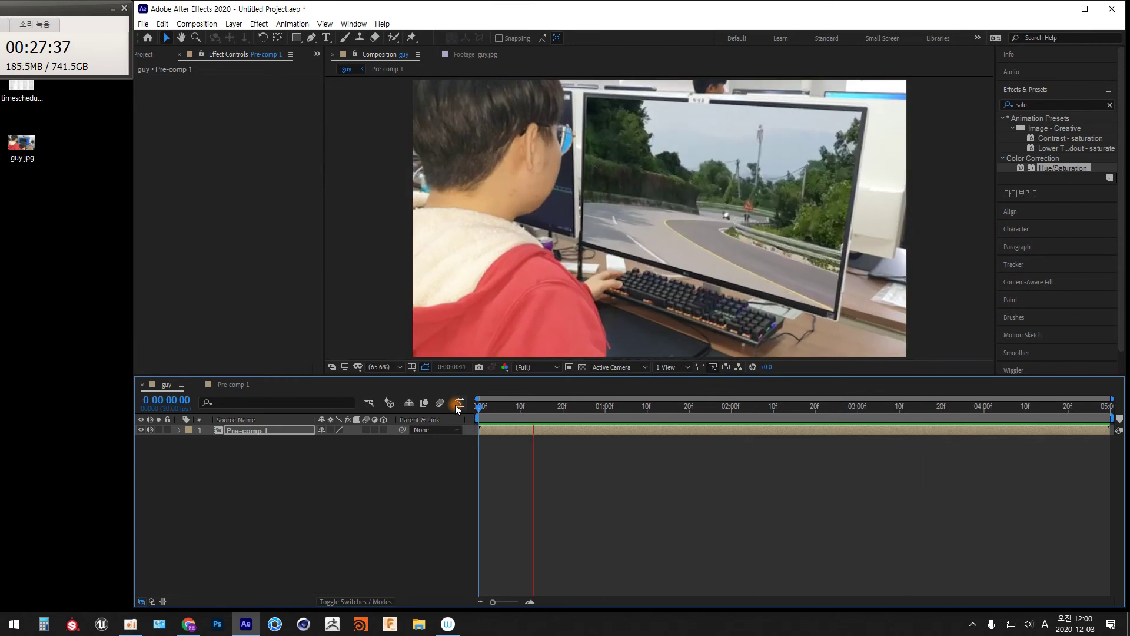
{"action": "key", "text": "space"}
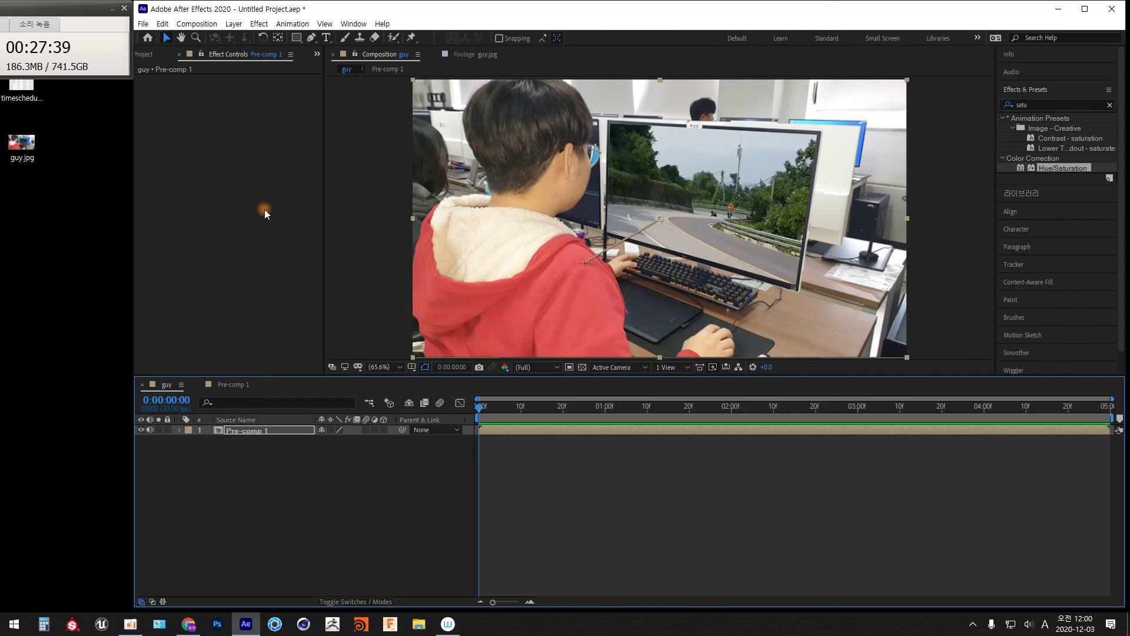